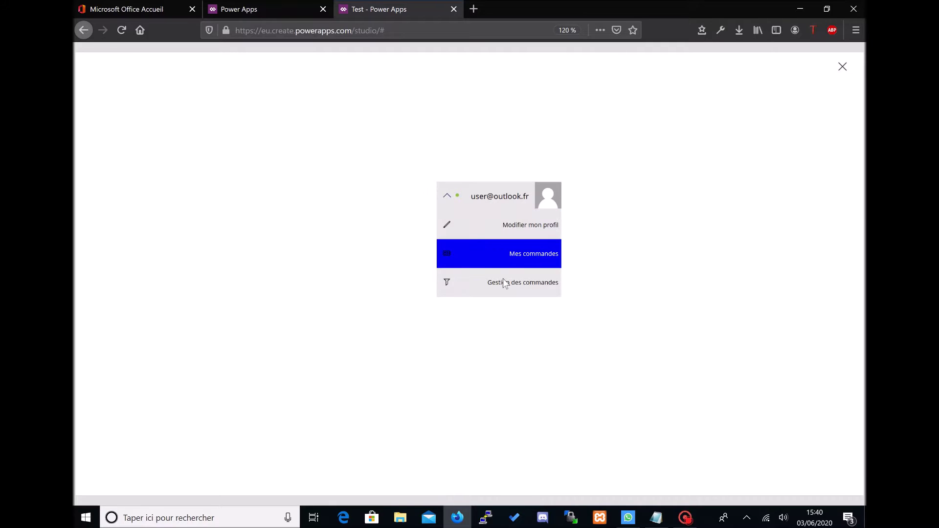
Step: Collapse and expand the profile menu twice in preview, then exit the preview
{"action": "left_click", "coordinate": [450, 200]}
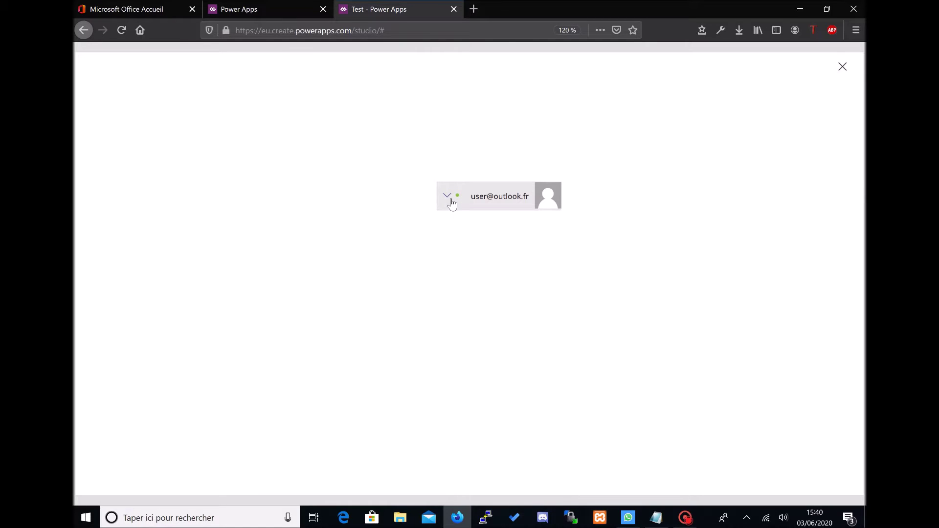
{"action": "left_click", "coordinate": [451, 200]}
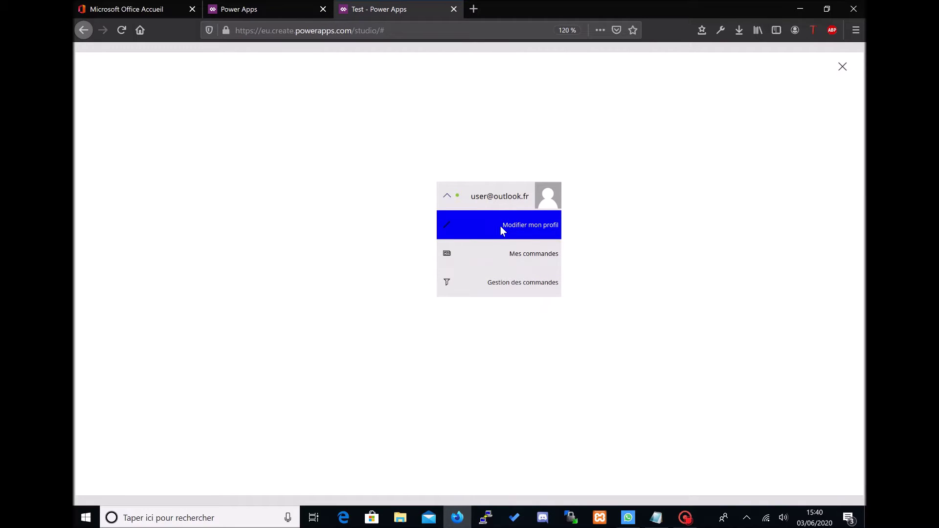
{"action": "left_click", "coordinate": [446, 199]}
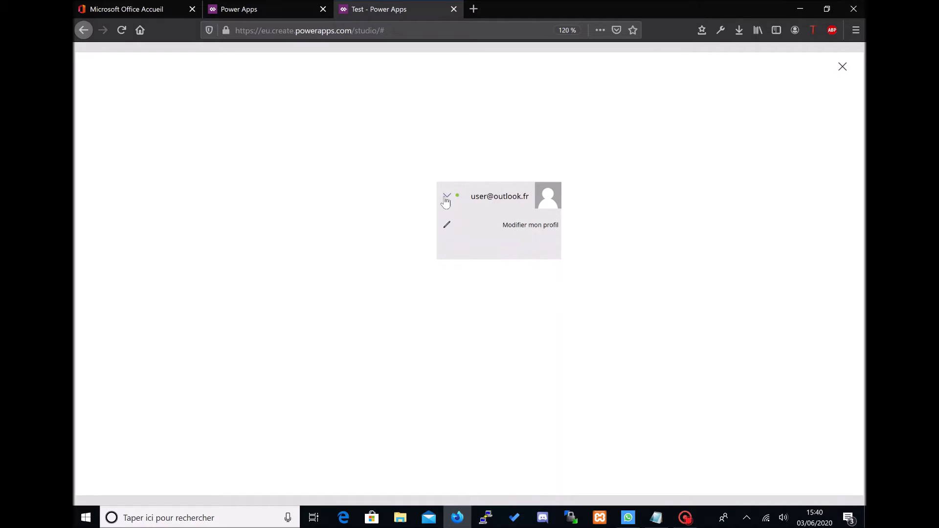
{"action": "left_click", "coordinate": [445, 201]}
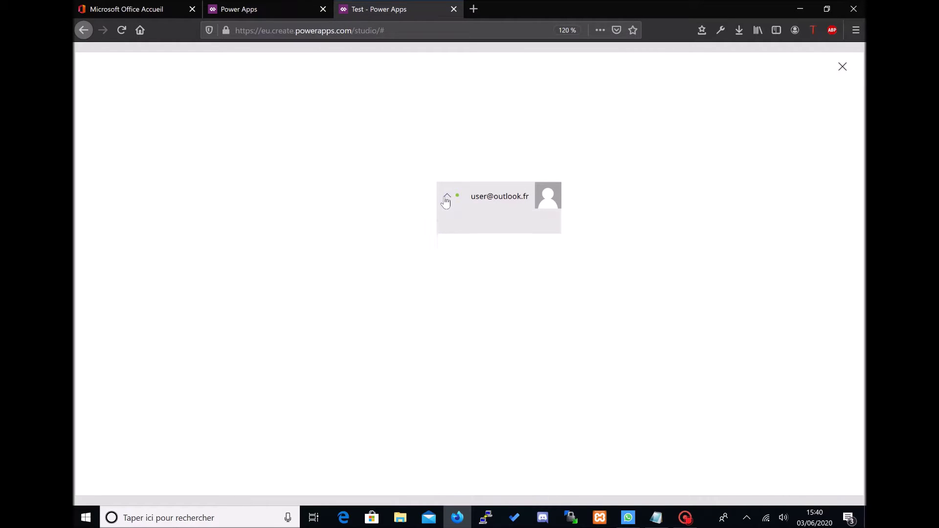
{"action": "left_click", "coordinate": [844, 71]}
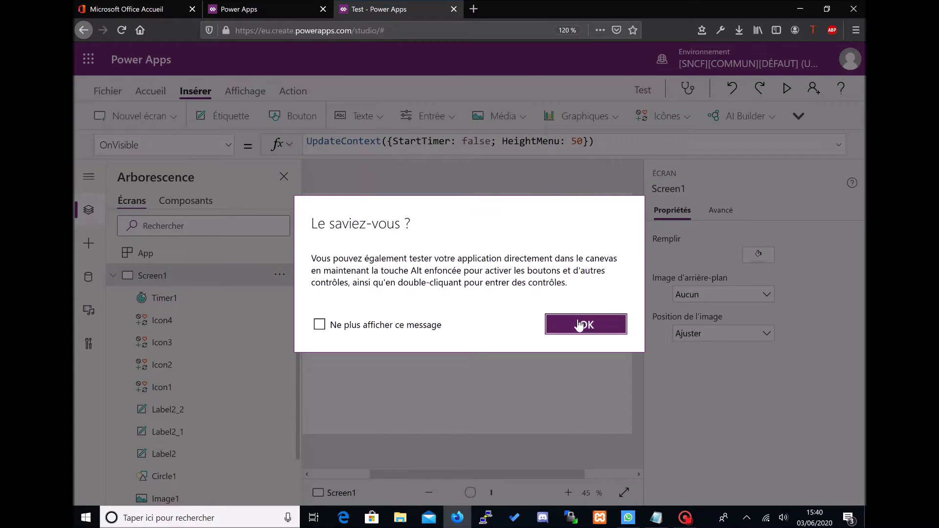
Step: Dismiss the tip and add a new screen from the Vierge (blank) template
{"action": "left_click", "coordinate": [582, 323]}
{"action": "left_click", "coordinate": [112, 276]}
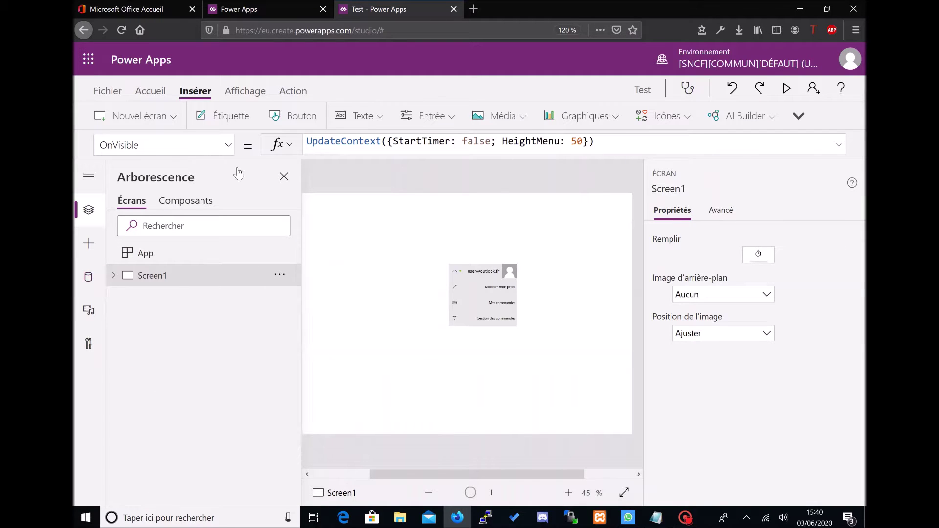
{"action": "left_click", "coordinate": [137, 115]}
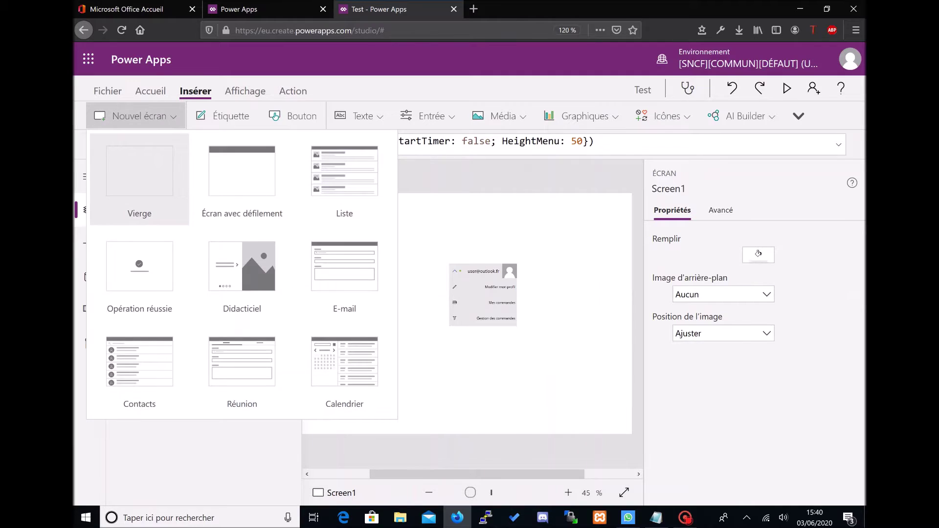
{"action": "left_click", "coordinate": [140, 178]}
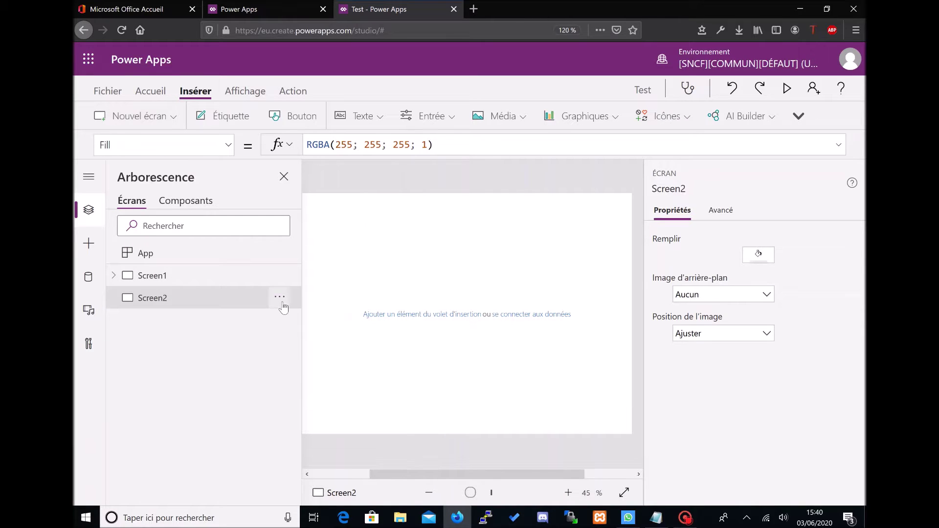
Step: Rename the new Screen2 to Menu_deroulant
{"action": "left_click", "coordinate": [281, 300]}
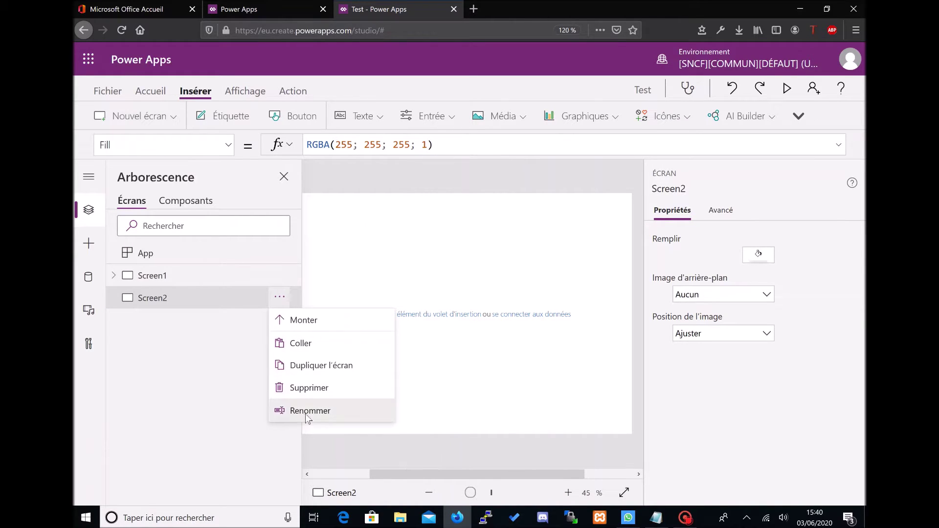
{"action": "left_click", "coordinate": [309, 411]}
{"action": "type", "text": "Menu_deroulant"}
{"action": "key", "text": "Return"}
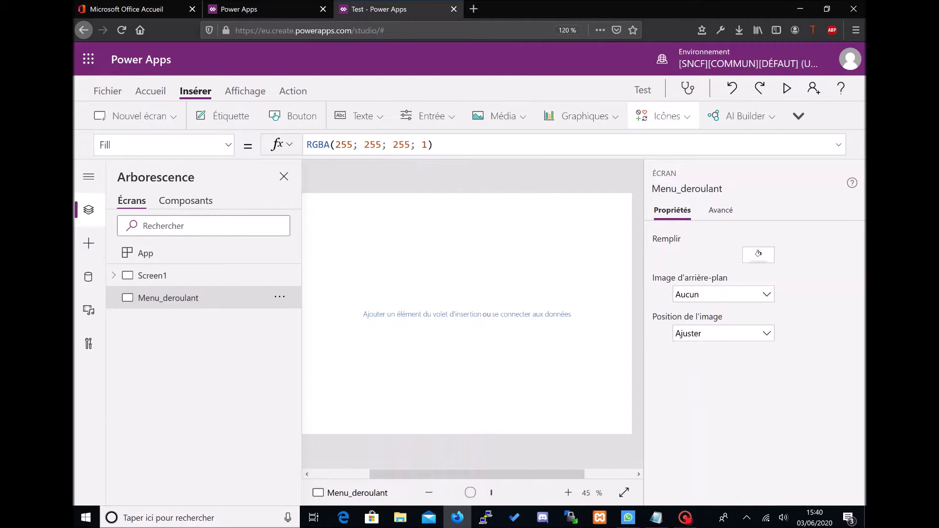
{"action": "left_click", "coordinate": [663, 116]}
Step: Insert a rectangle on Menu_deroulant and drag it toward the centre
{"action": "scroll", "coordinate": [685, 218], "scroll_direction": "down", "scroll_amount": 5}
{"action": "scroll", "coordinate": [704, 211], "scroll_direction": "down", "scroll_amount": 5}
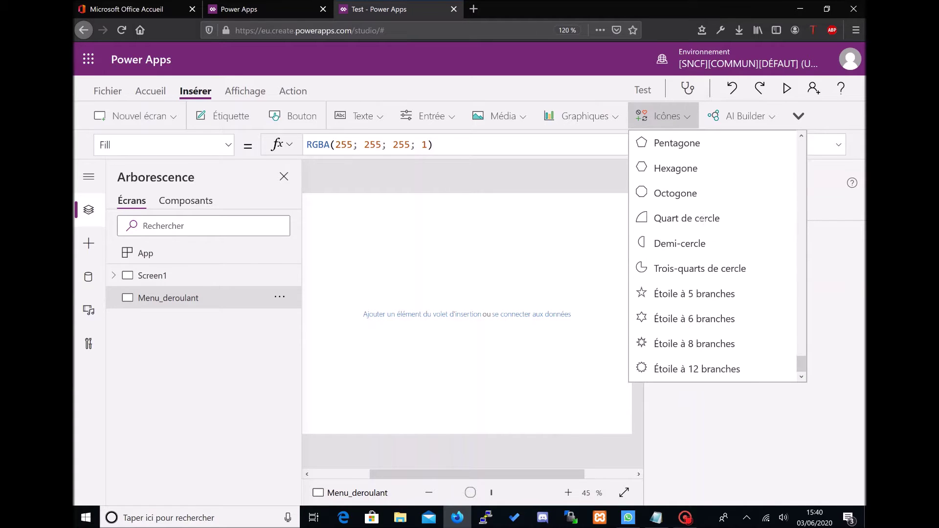
{"action": "scroll", "coordinate": [676, 196], "scroll_direction": "up", "scroll_amount": 3}
{"action": "left_click", "coordinate": [676, 195]}
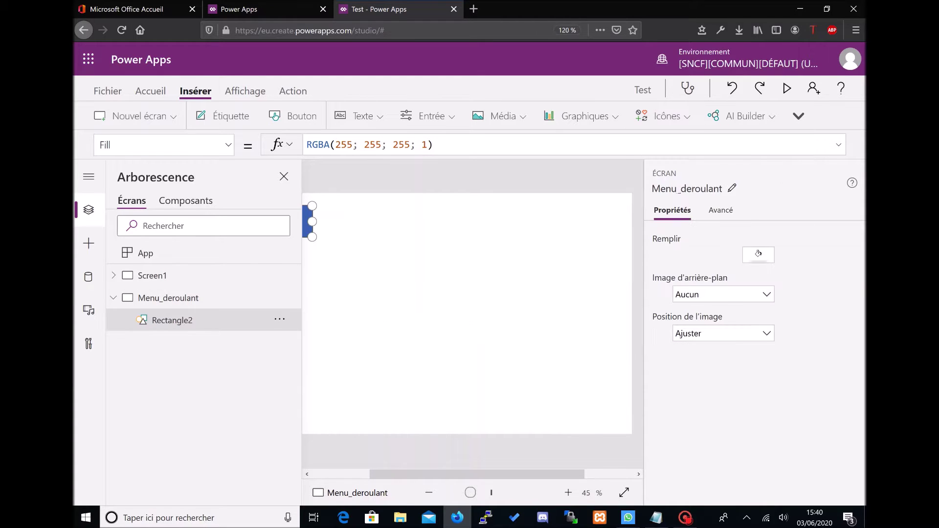
{"action": "left_click_drag", "start_coordinate": [306, 225], "coordinate": [503, 236]}
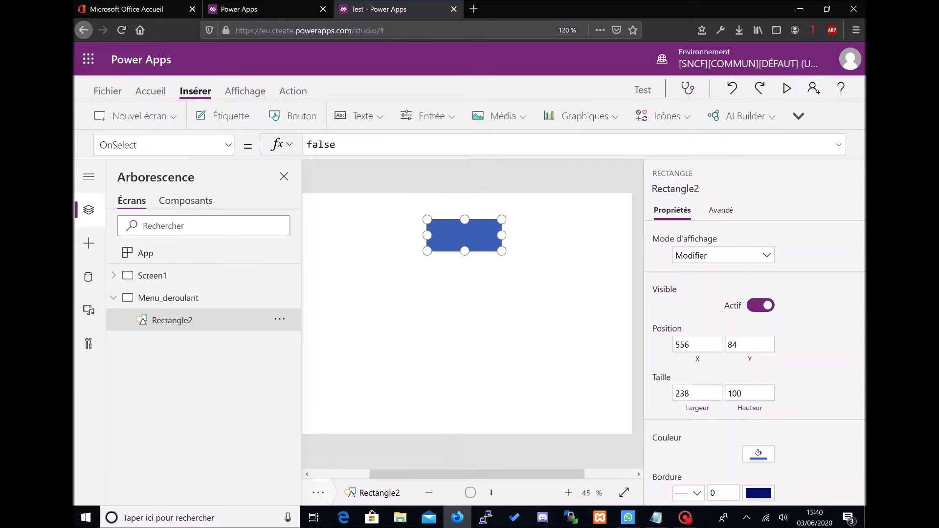
Step: Make the rectangle grey and size it 200 × 200 at position 500, 164
{"action": "left_click", "coordinate": [703, 393]}
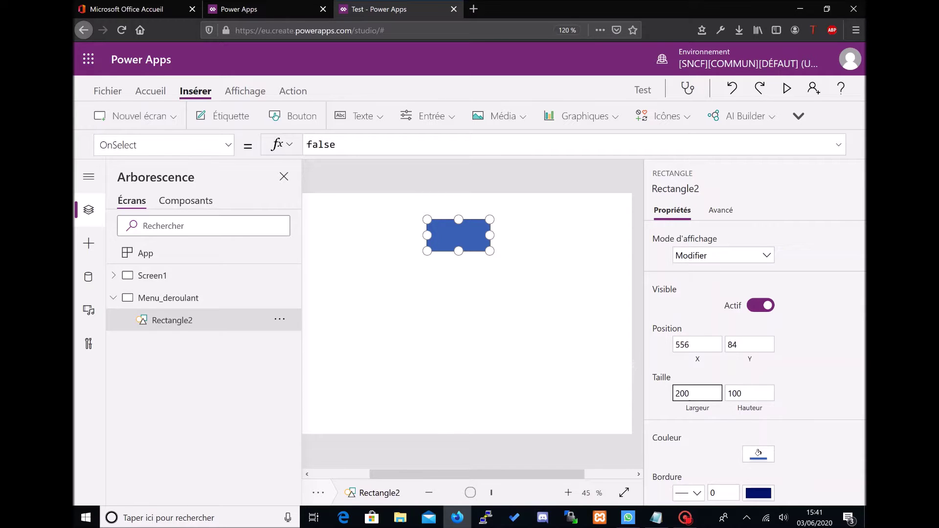
{"action": "left_click", "coordinate": [764, 461]}
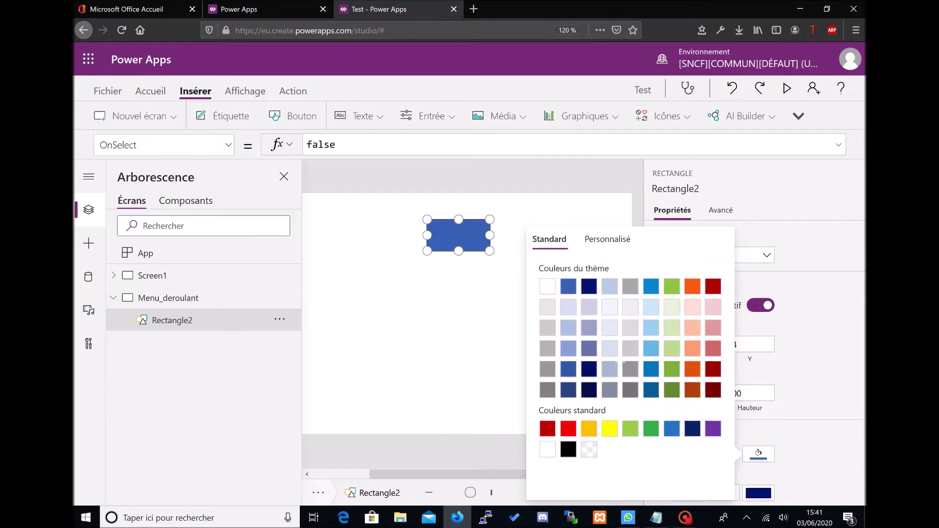
{"action": "left_click", "coordinate": [630, 355]}
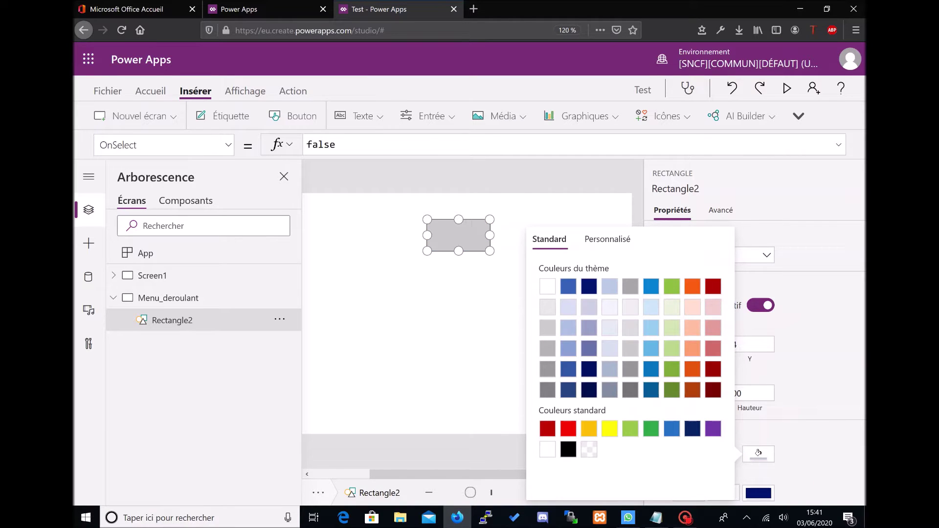
{"action": "left_click", "coordinate": [506, 209]}
{"action": "left_click_drag", "start_coordinate": [441, 236], "coordinate": [425, 262]}
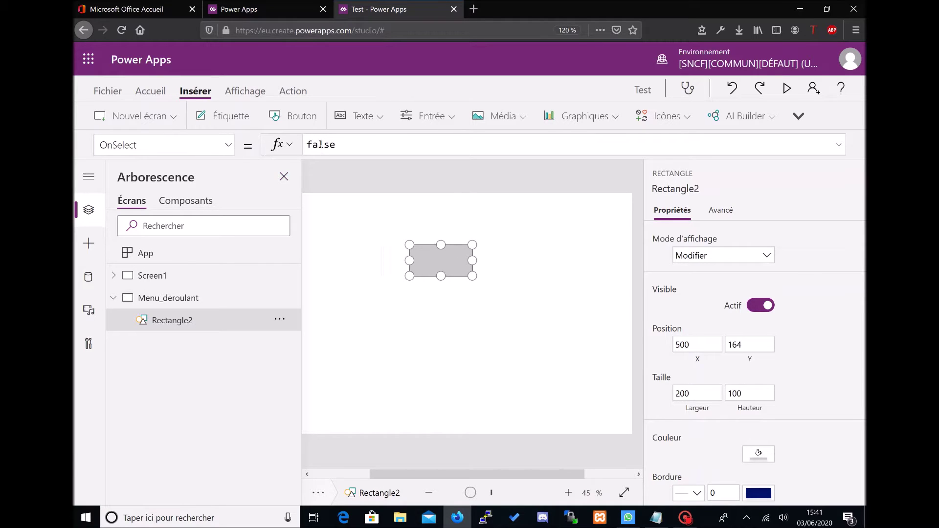
{"action": "key", "text": "Tab"}
{"action": "type", "text": "20"}
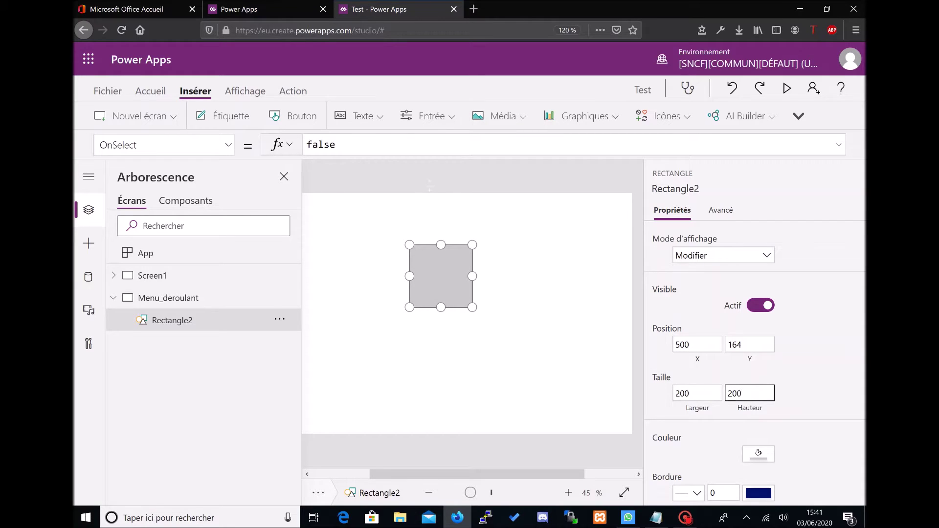
{"action": "left_click", "coordinate": [469, 452]}
{"action": "left_click_drag", "start_coordinate": [440, 473], "coordinate": [427, 471]}
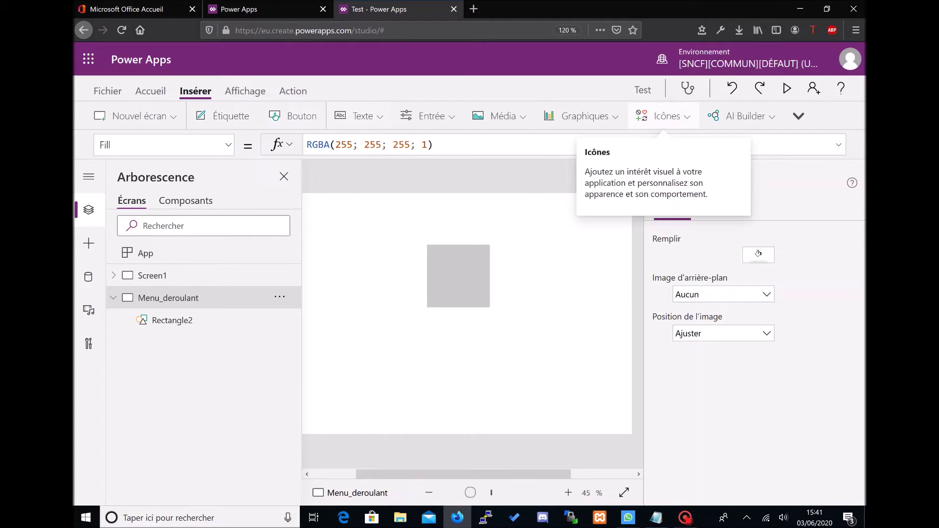
Step: Insert an image and size it 50 × 50 in the grey square's top-right corner
{"action": "left_click", "coordinate": [519, 115]}
{"action": "left_click", "coordinate": [503, 144]}
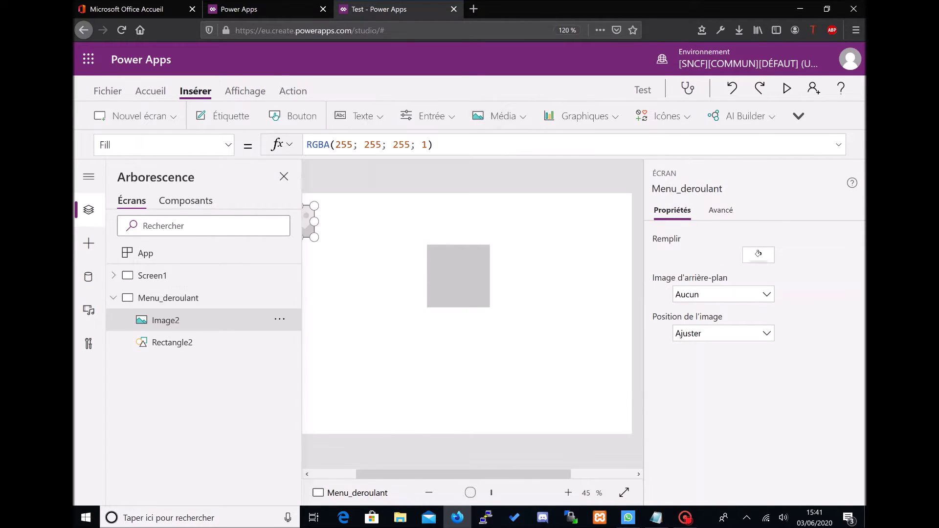
{"action": "left_click_drag", "start_coordinate": [305, 218], "coordinate": [479, 262]}
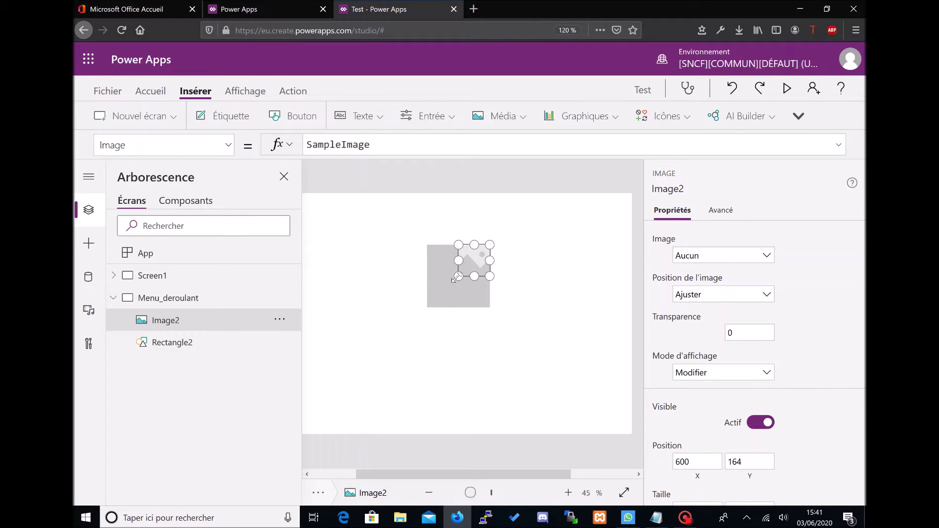
{"action": "left_click_drag", "start_coordinate": [462, 273], "coordinate": [473, 261]}
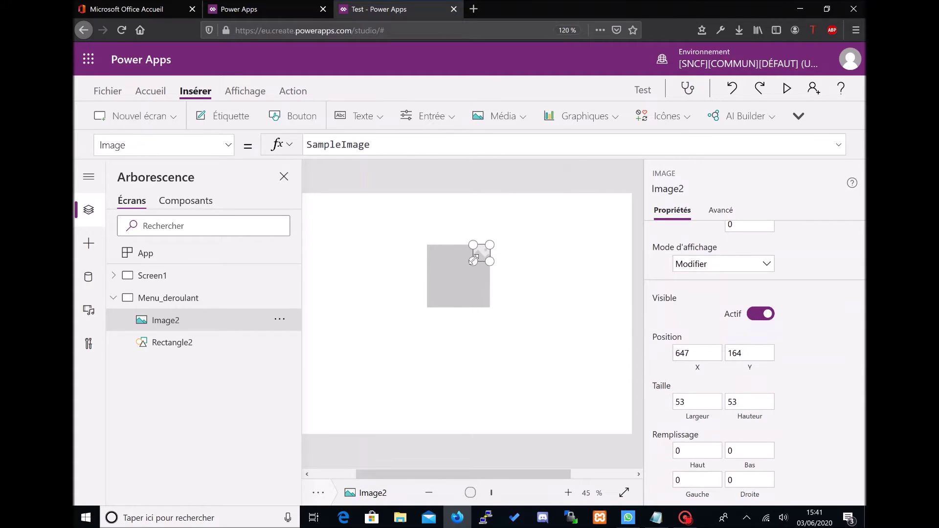
{"action": "left_click_drag", "start_coordinate": [478, 256], "coordinate": [480, 255]}
{"action": "left_click", "coordinate": [706, 403]}
{"action": "key", "text": "Tab"}
{"action": "type", "text": "50"}
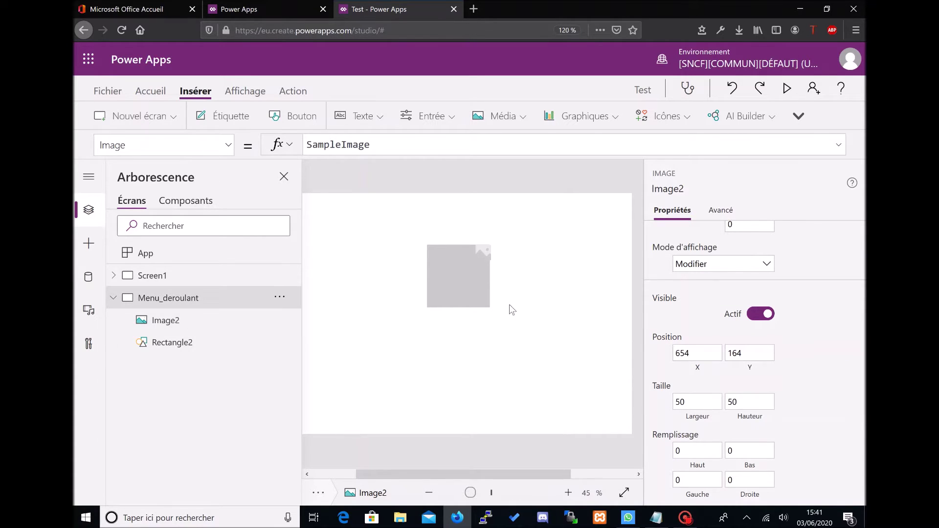
{"action": "left_click", "coordinate": [509, 304]}
{"action": "left_click", "coordinate": [481, 254]}
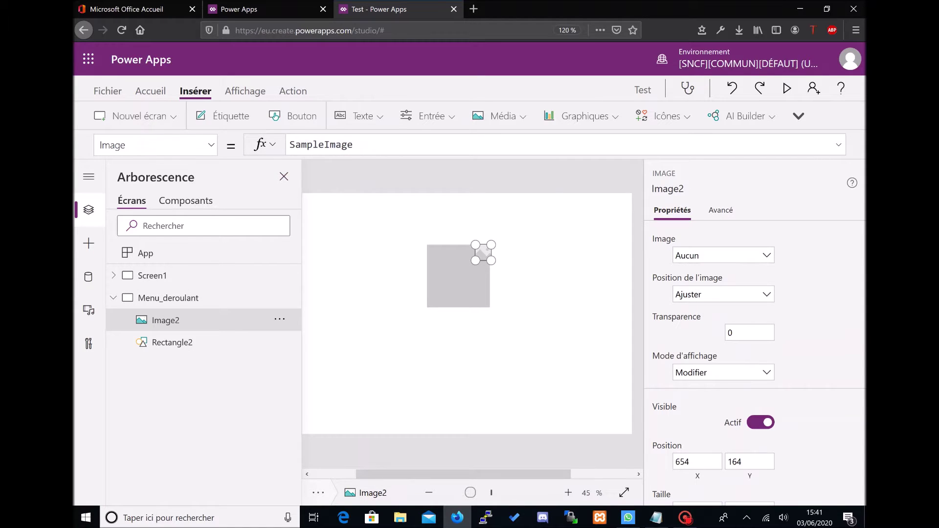
Step: Set the image's source to User().Image and nudge it into place
{"action": "double_click", "coordinate": [321, 144]}
{"action": "type", "text": "U"}
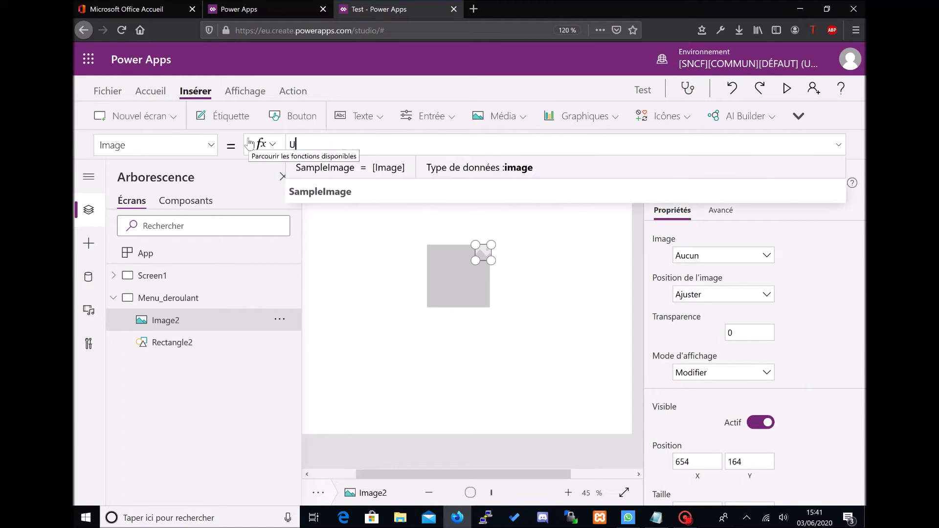
{"action": "type", "text": "ser()"}
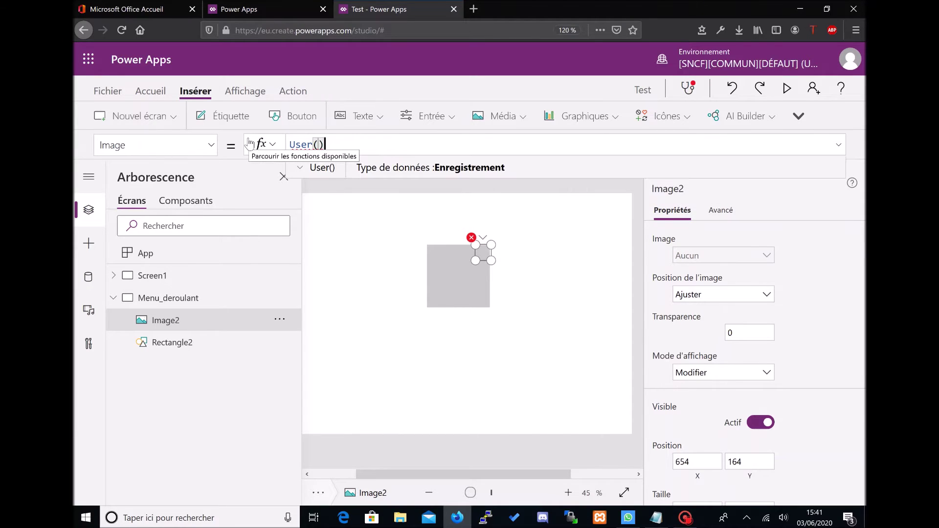
{"action": "type", "text": "."}
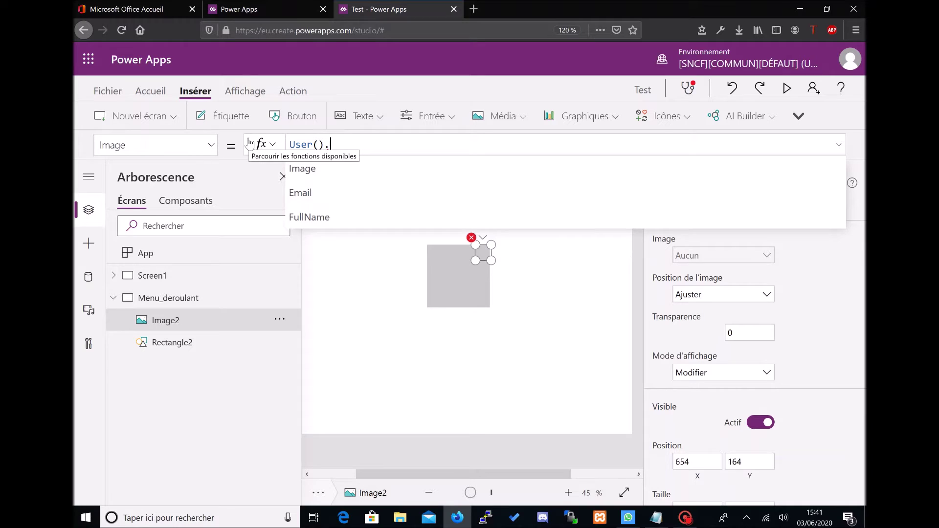
{"action": "key", "text": "Down"}
{"action": "key", "text": "Up"}
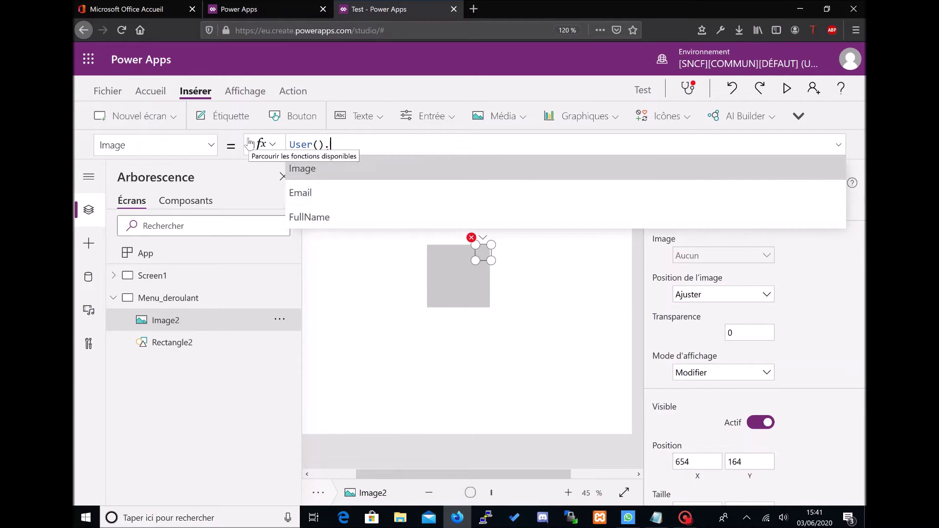
{"action": "key", "text": "Tab"}
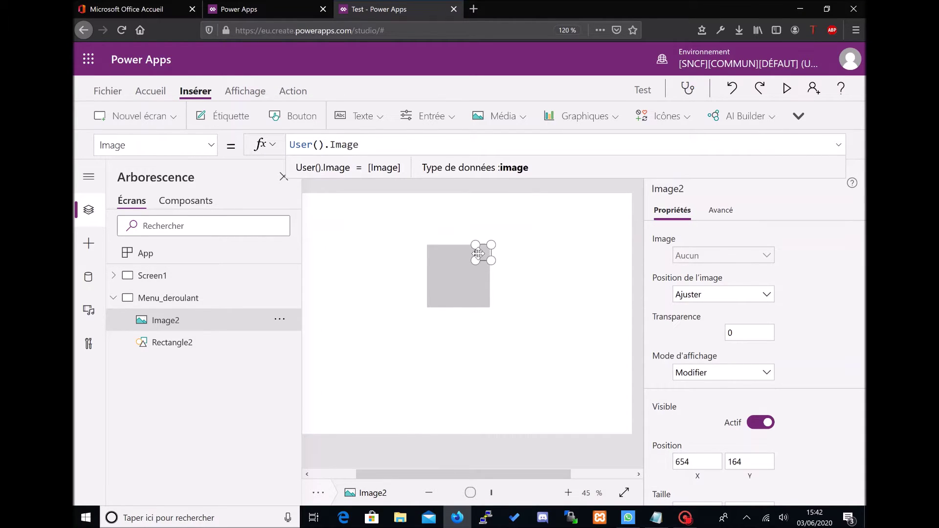
{"action": "left_click", "coordinate": [477, 253]}
{"action": "left_click_drag", "start_coordinate": [476, 253], "coordinate": [475, 253]}
{"action": "left_click", "coordinate": [489, 277]}
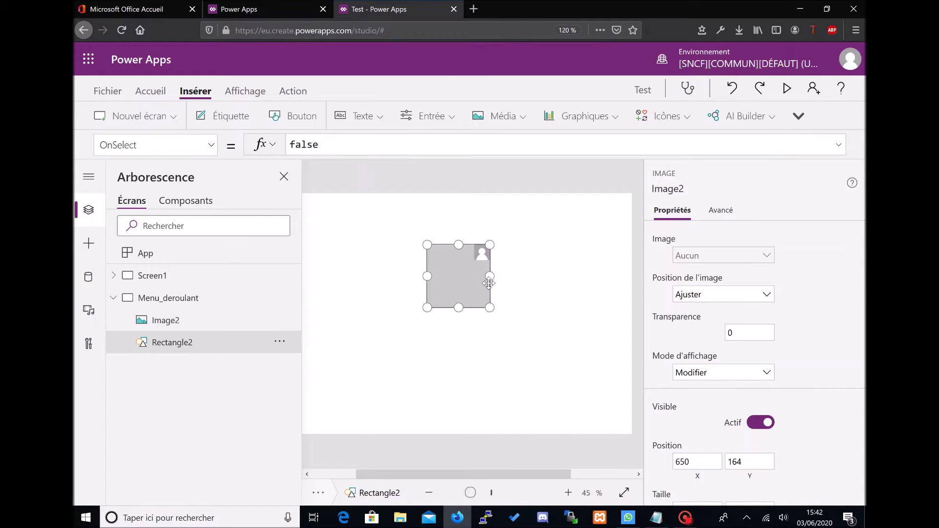
Step: Insert a text label and fit it along the top of the grey card
{"action": "scroll", "coordinate": [507, 292], "scroll_direction": "up", "scroll_amount": 1}
{"action": "left_click", "coordinate": [526, 288]}
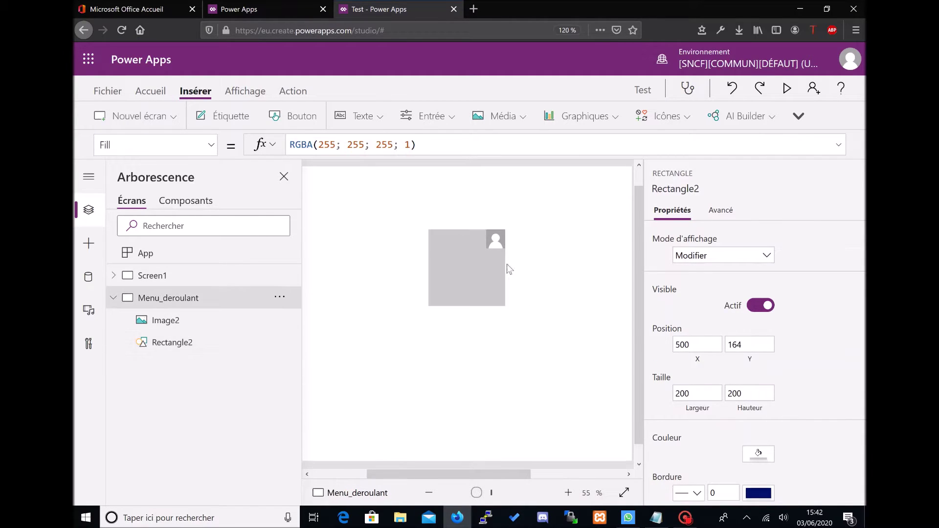
{"action": "left_click", "coordinate": [490, 238]}
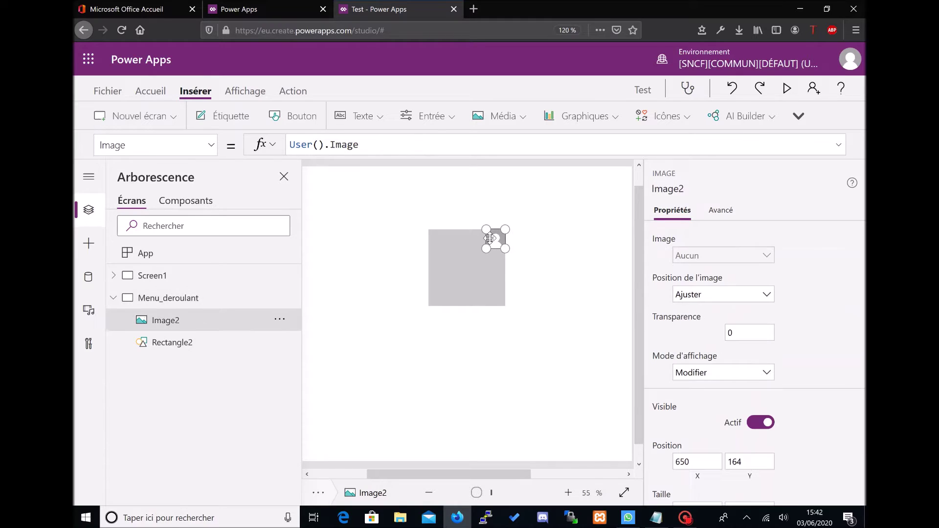
{"action": "left_click", "coordinate": [465, 243]}
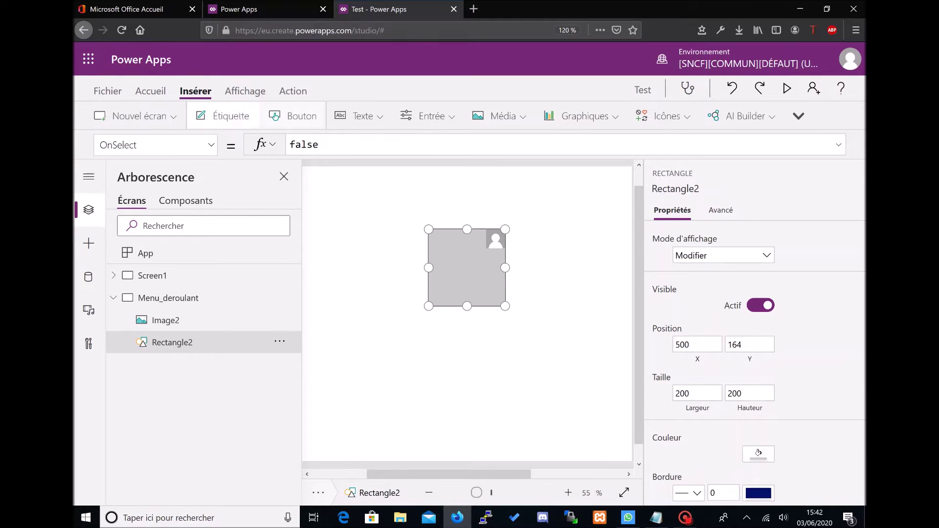
{"action": "left_click", "coordinate": [226, 116]}
{"action": "left_click_drag", "start_coordinate": [312, 189], "coordinate": [485, 239]}
{"action": "left_click_drag", "start_coordinate": [428, 244], "coordinate": [439, 248]}
Step: Set the label's text to the user's e-mail address with font size 8
{"action": "left_click_drag", "start_coordinate": [331, 144], "coordinate": [290, 144]}
{"action": "type", "text": "User()."}
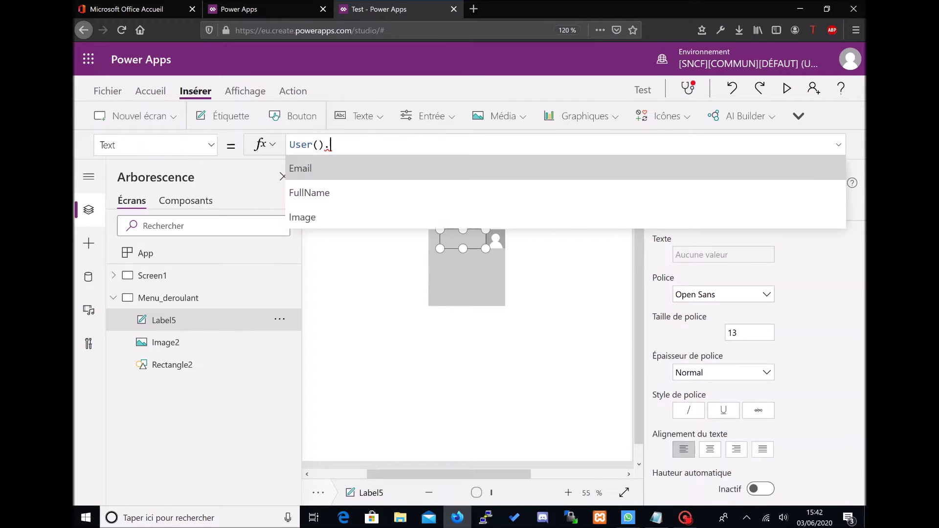
{"action": "key", "text": "BackSpace"}
{"action": "key", "text": "BackSpace"}
{"action": "key", "text": "BackSpace"}
{"action": "key", "text": "BackSpace"}
{"action": "key", "text": "BackSpace"}
{"action": "key", "text": "BackSpace"}
{"action": "key", "text": "BackSpace"}
{"action": "type", "text": "\"test"}
{"action": "key", "text": "BackSpace"}
{"action": "key", "text": "BackSpace"}
{"action": "key", "text": "BackSpace"}
{"action": "key", "text": "BackSpace"}
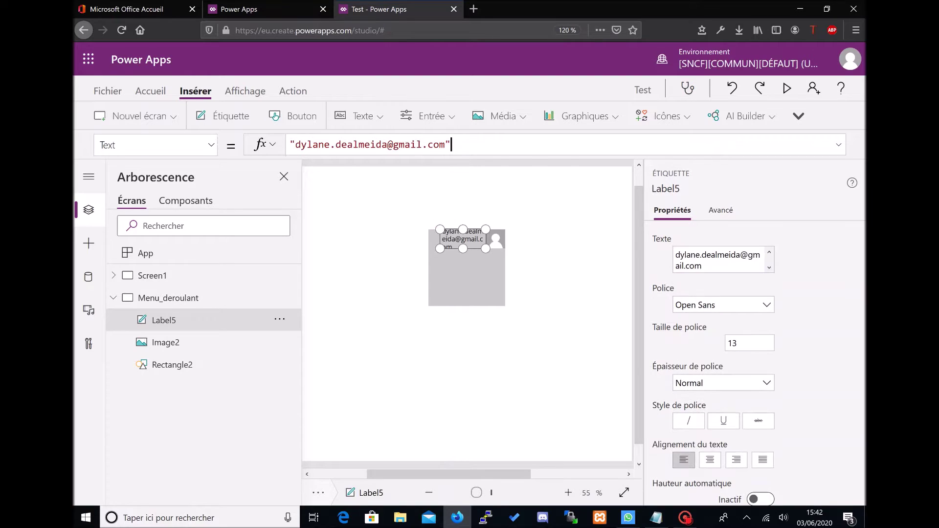
{"action": "left_click", "coordinate": [749, 343]}
{"action": "type", "text": "8"}
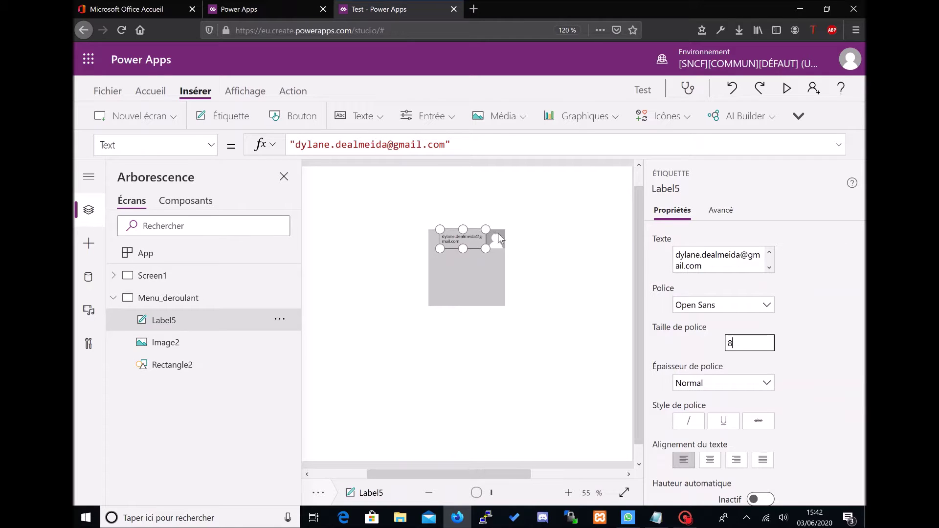
Step: Widen the card rectangle to 269 and stretch the e-mail label across it
{"action": "left_click", "coordinate": [473, 261]}
{"action": "left_click_drag", "start_coordinate": [429, 268], "coordinate": [400, 268]}
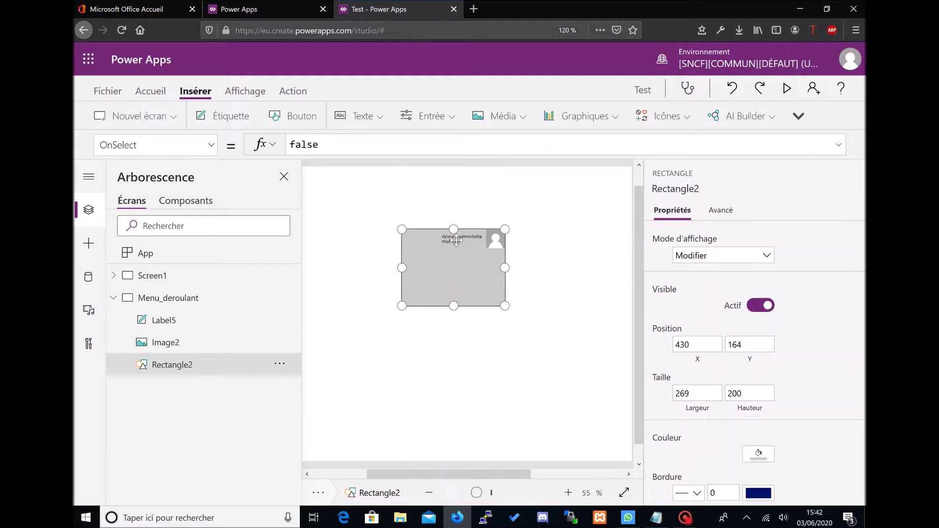
{"action": "left_click", "coordinate": [448, 226]}
{"action": "left_click", "coordinate": [448, 239]}
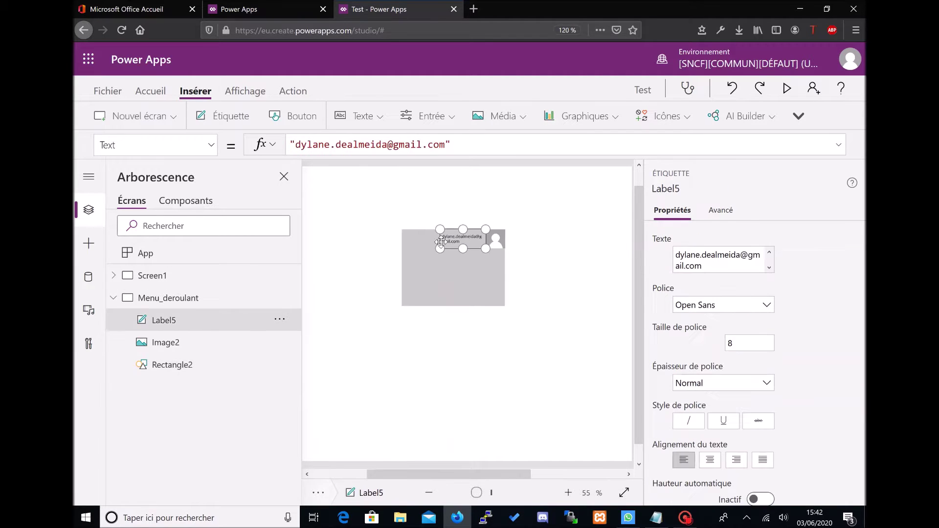
{"action": "left_click_drag", "start_coordinate": [439, 247], "coordinate": [424, 247]}
{"action": "left_click", "coordinate": [515, 230]}
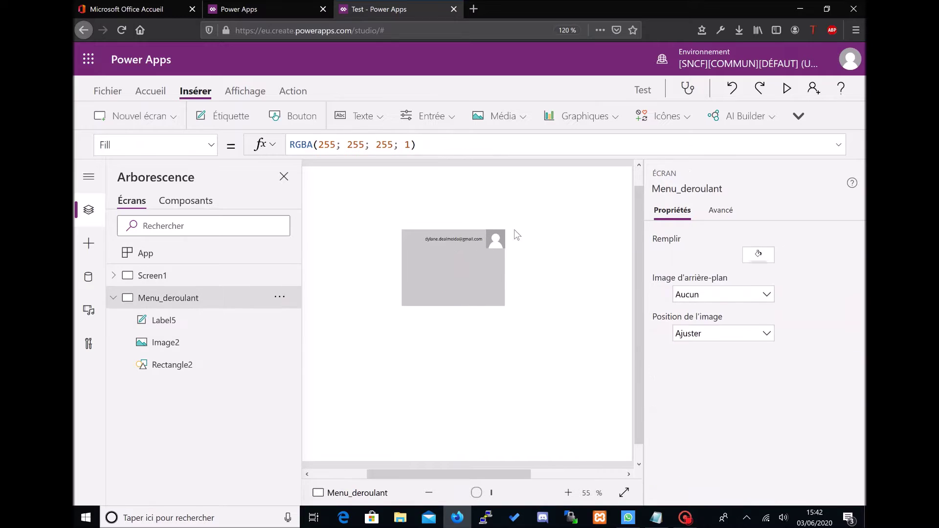
Step: Insert a circle shape, Circle2, from the icons and shapes list
{"action": "left_click", "coordinate": [489, 263]}
{"action": "left_click", "coordinate": [663, 116]}
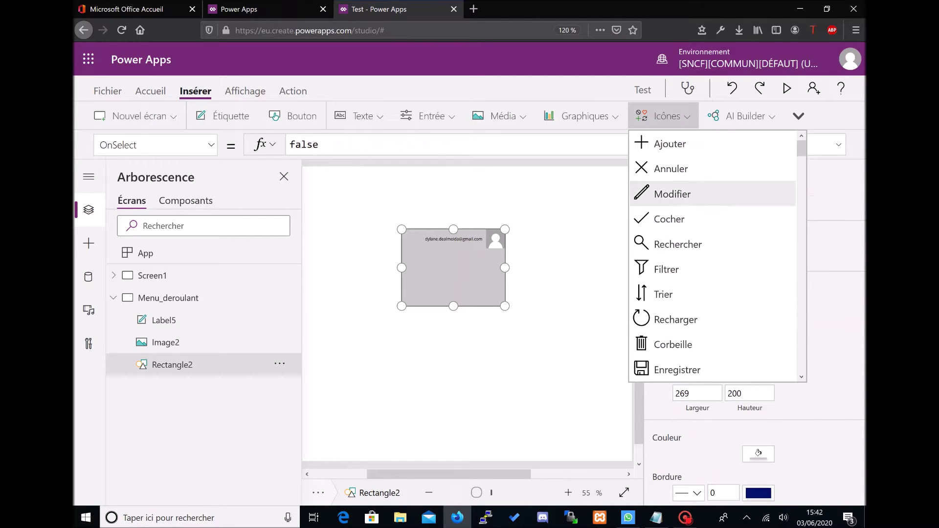
{"action": "scroll", "coordinate": [711, 245], "scroll_direction": "down", "scroll_amount": 5}
{"action": "scroll", "coordinate": [712, 254], "scroll_direction": "down", "scroll_amount": 10}
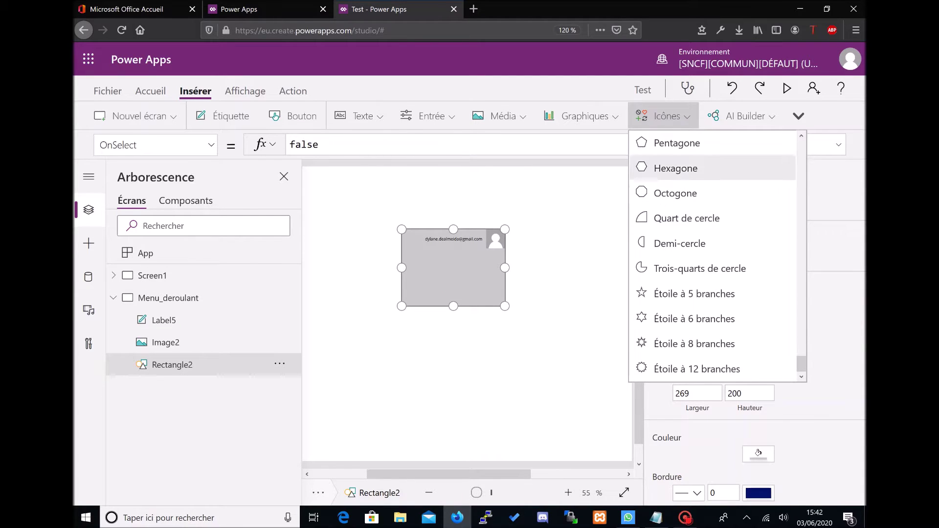
{"action": "scroll", "coordinate": [711, 254], "scroll_direction": "up", "scroll_amount": 2}
{"action": "scroll", "coordinate": [712, 254], "scroll_direction": "up", "scroll_amount": 3}
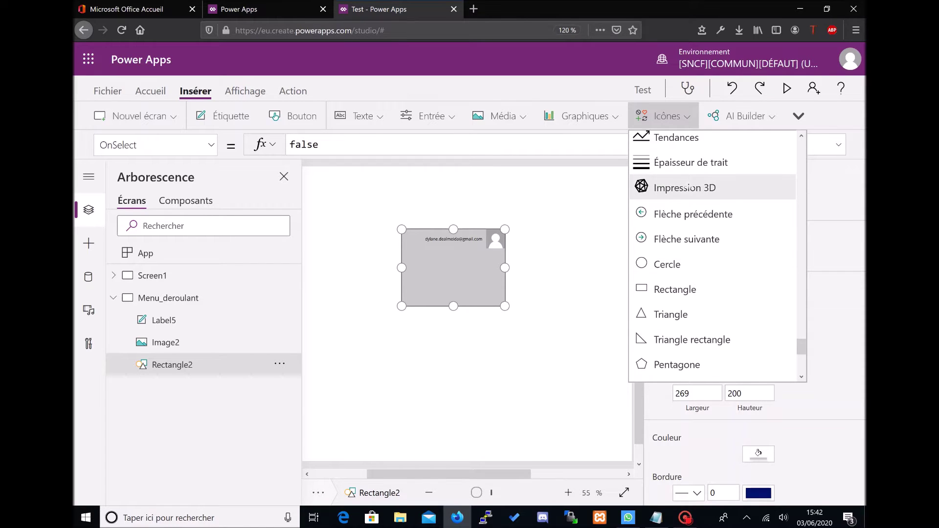
{"action": "scroll", "coordinate": [711, 198], "scroll_direction": "down", "scroll_amount": 2}
{"action": "left_click", "coordinate": [667, 148]}
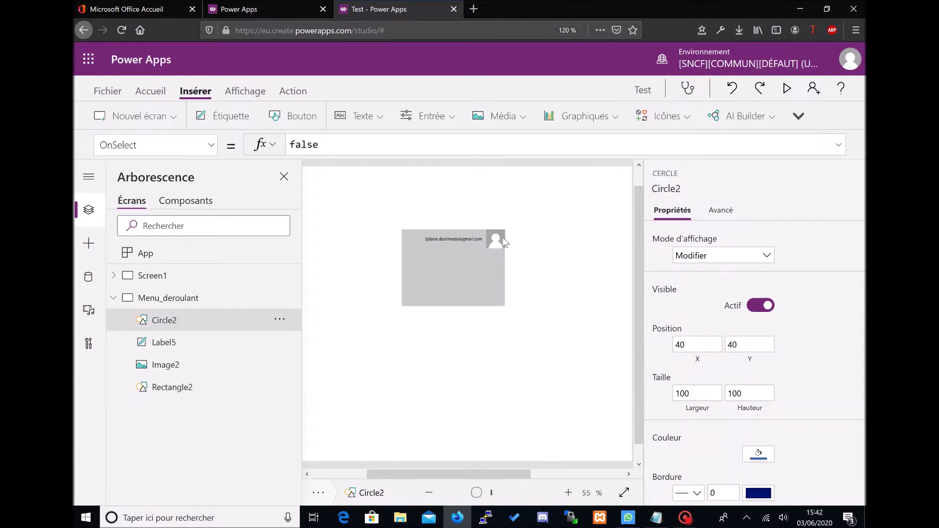
Step: Move the circle onto the card just left of the e-mail text
{"action": "left_click", "coordinate": [466, 494]}
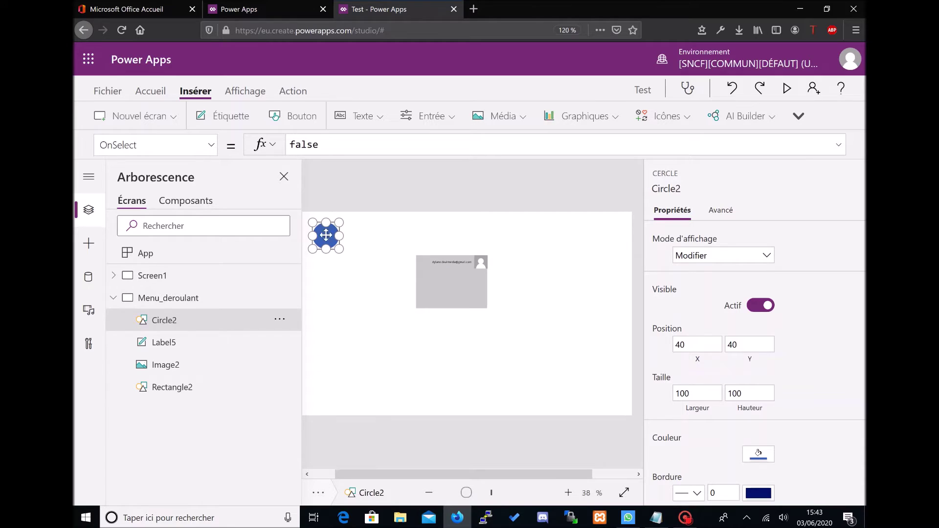
{"action": "left_click_drag", "start_coordinate": [325, 236], "coordinate": [418, 250]}
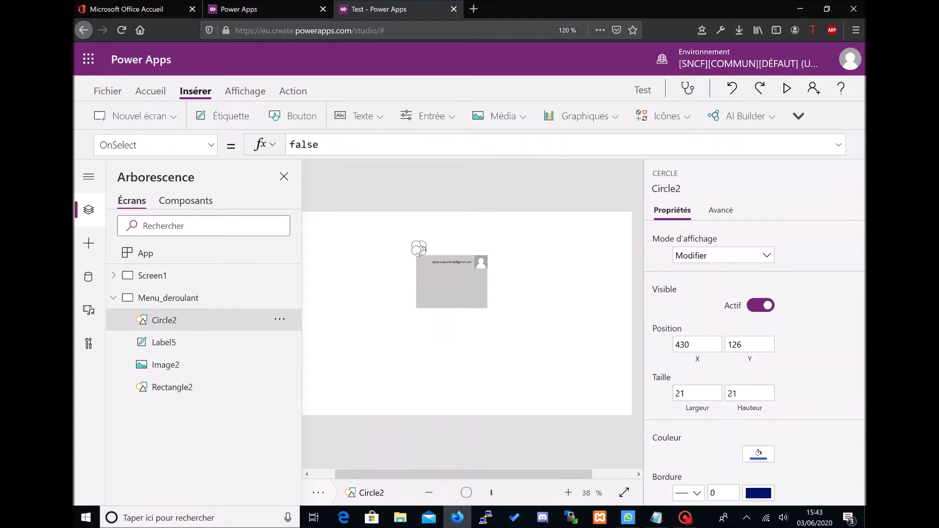
{"action": "left_click", "coordinate": [506, 494]}
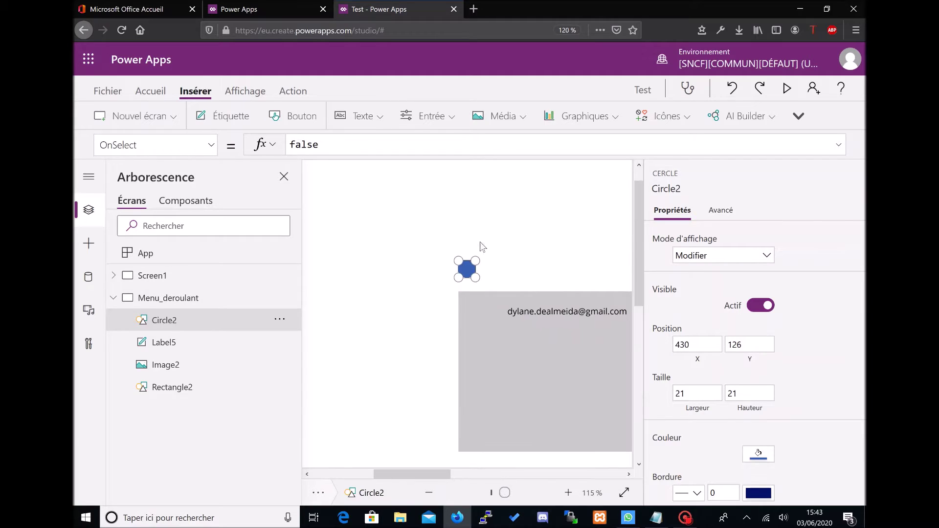
{"action": "left_click_drag", "start_coordinate": [466, 268], "coordinate": [494, 314]}
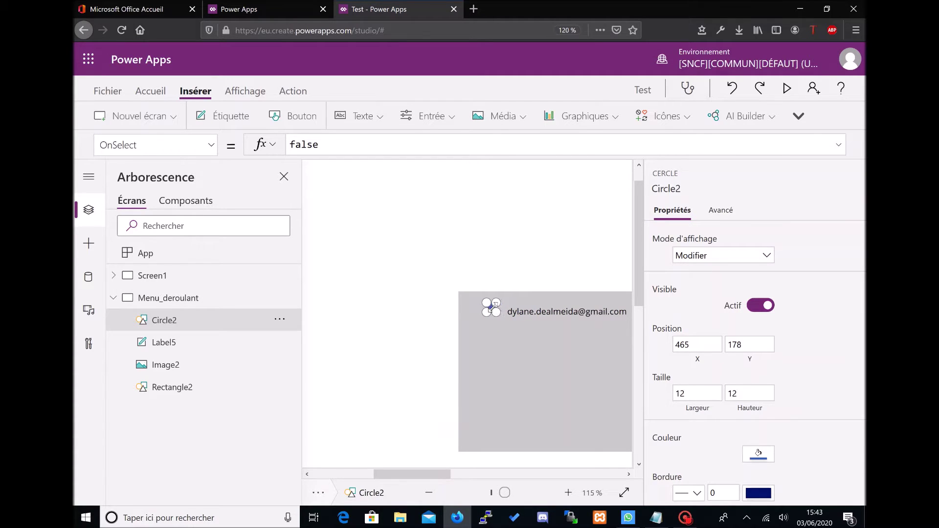
Step: Align the circle with the e-mail label and colour it green
{"action": "left_click", "coordinate": [520, 493]}
{"action": "left_click_drag", "start_coordinate": [461, 315], "coordinate": [467, 319]}
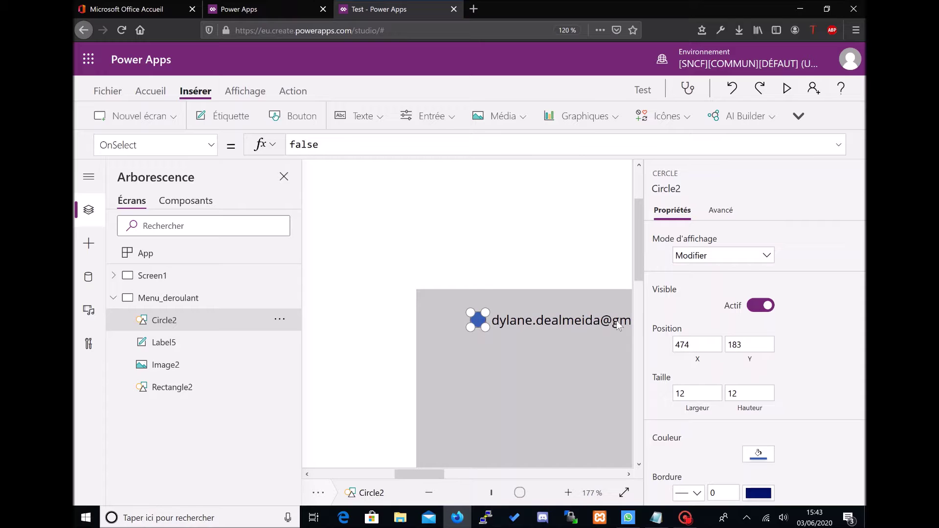
{"action": "left_click", "coordinate": [758, 454]}
{"action": "left_click", "coordinate": [671, 286]}
{"action": "left_click", "coordinate": [498, 200]}
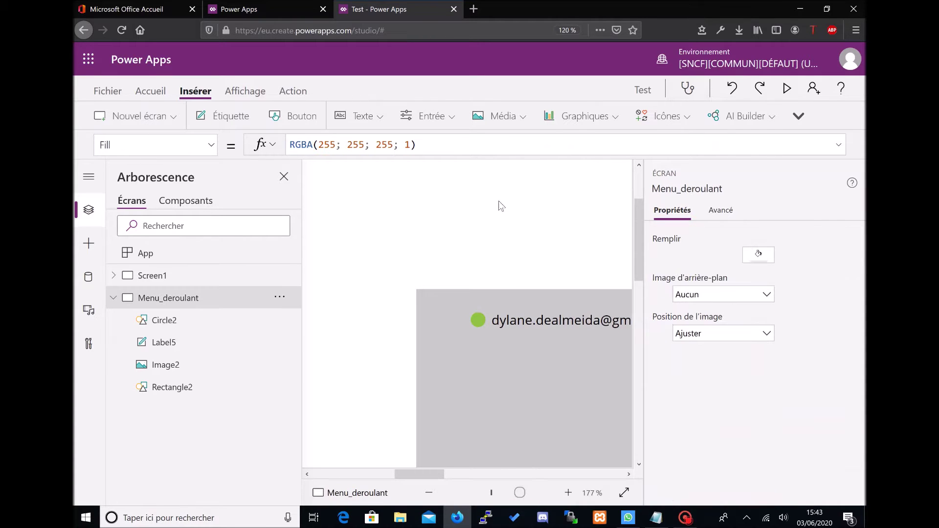
{"action": "left_click", "coordinate": [477, 320]}
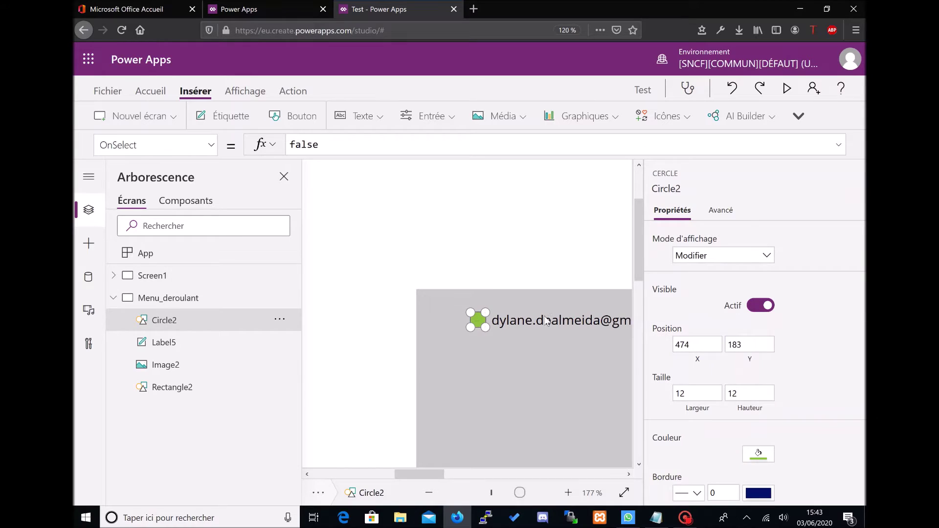
{"action": "left_click", "coordinate": [526, 261]}
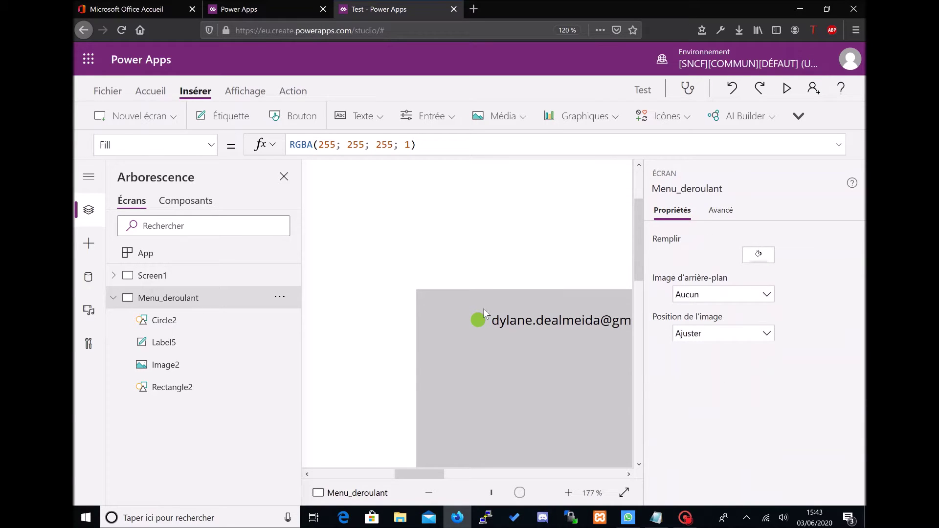
{"action": "left_click", "coordinate": [478, 320]}
Step: Nudge the green dot to 474, 183 and check the profile image at 648, 164
{"action": "scroll", "coordinate": [515, 413], "scroll_direction": "down", "scroll_amount": 2}
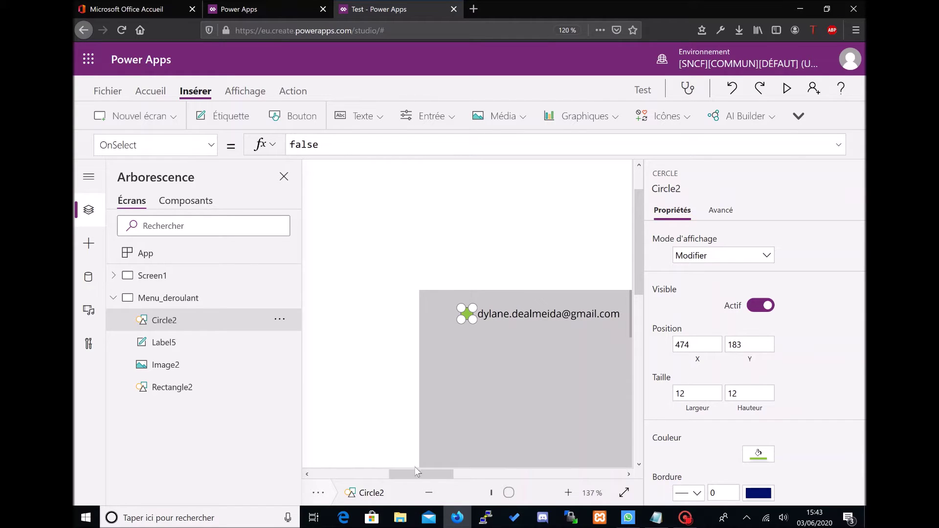
{"action": "mouse_move", "coordinate": [414, 474]}
{"action": "left_mouse_down"}
{"action": "mouse_move", "coordinate": [440, 478]}
{"action": "mouse_move", "coordinate": [430, 473]}
{"action": "left_mouse_up"}
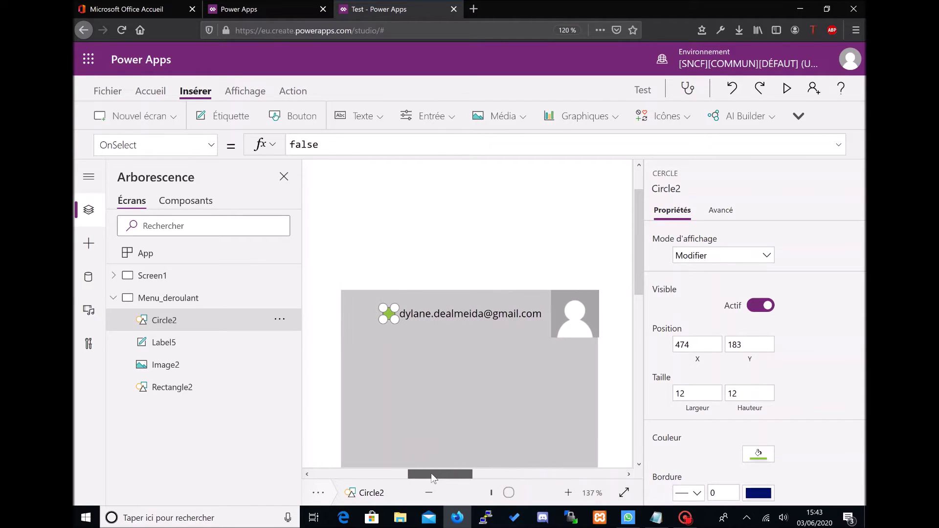
{"action": "left_click", "coordinate": [532, 275]}
{"action": "left_click", "coordinate": [566, 325]}
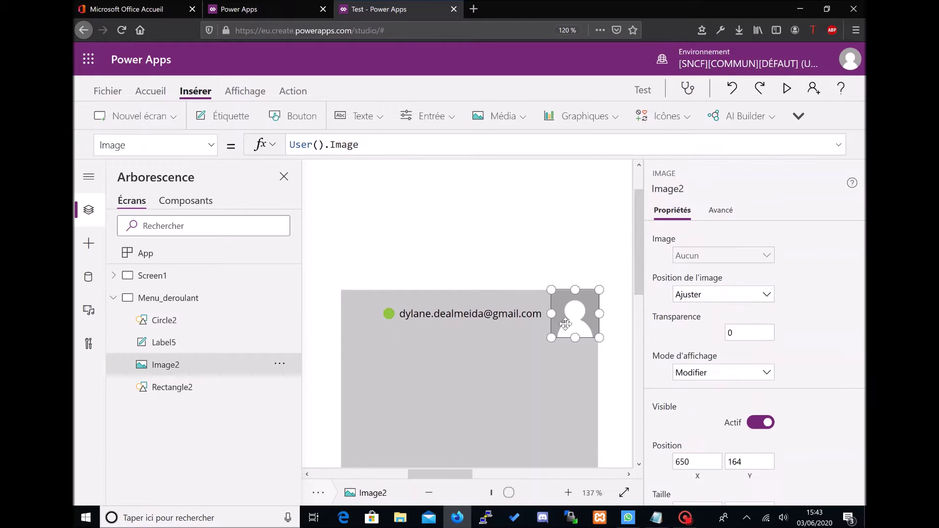
{"action": "left_click", "coordinate": [559, 239]}
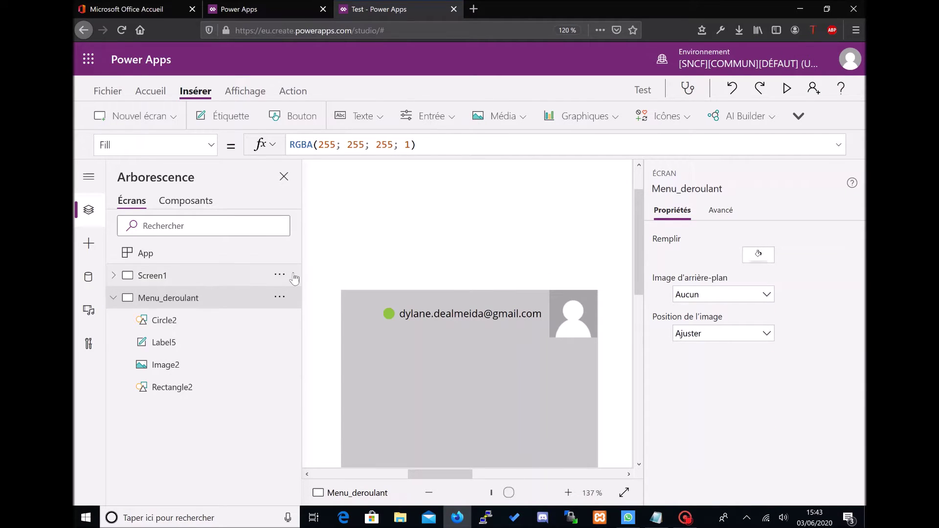
Step: Insert a new label below the e-mail row and widen it across the card
{"action": "left_click", "coordinate": [224, 116]}
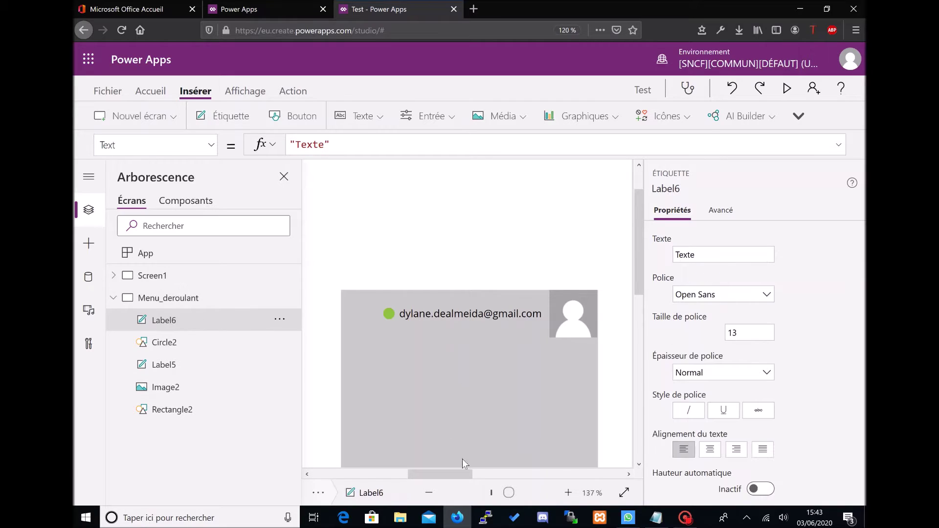
{"action": "left_click", "coordinate": [494, 493]}
{"action": "left_click_drag", "start_coordinate": [392, 194], "coordinate": [632, 303]}
{"action": "left_click_drag", "start_coordinate": [392, 474], "coordinate": [451, 480]}
{"action": "left_click", "coordinate": [509, 493]}
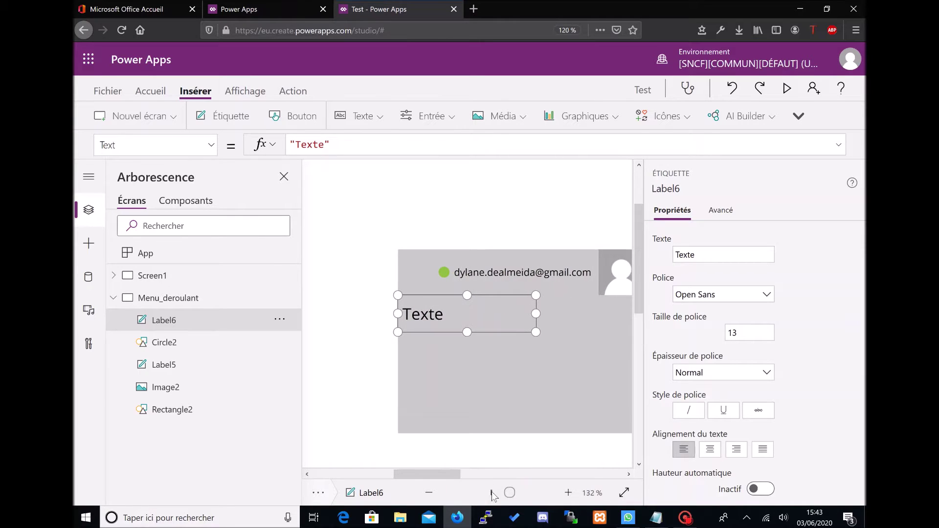
{"action": "left_click_drag", "start_coordinate": [442, 477], "coordinate": [450, 480]}
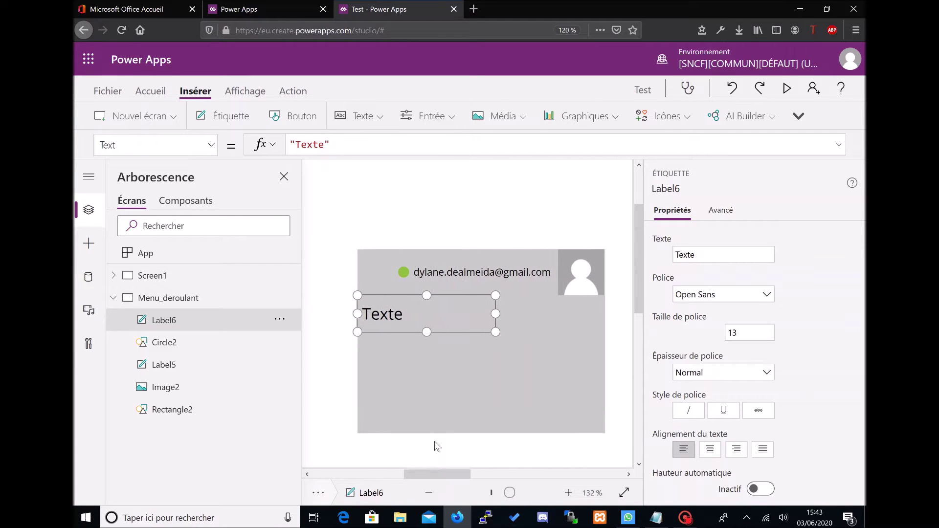
{"action": "left_click_drag", "start_coordinate": [446, 321], "coordinate": [548, 316]}
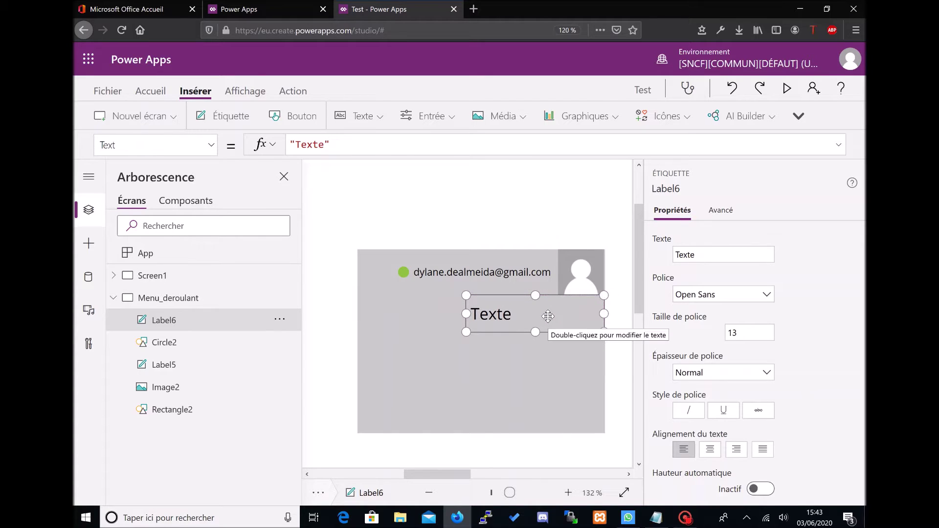
{"action": "left_click", "coordinate": [494, 286]}
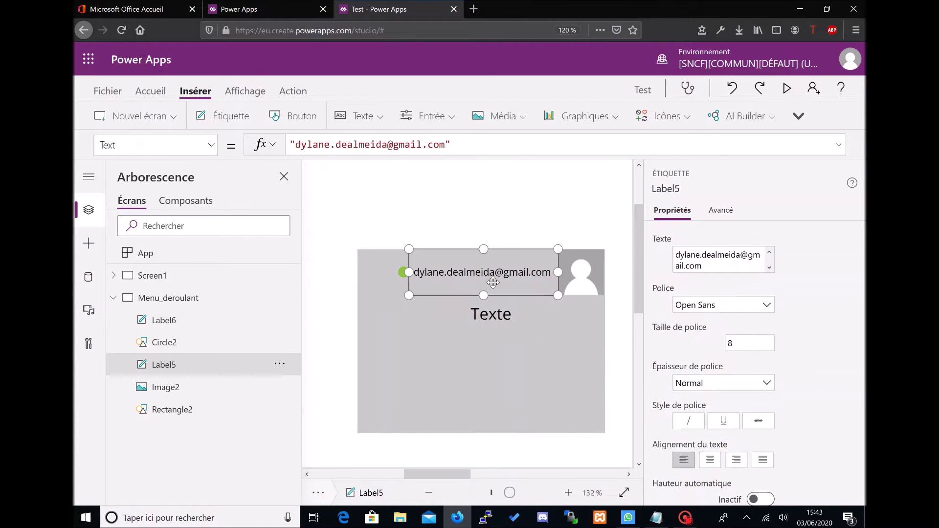
{"action": "left_click", "coordinate": [549, 323]}
{"action": "left_click_drag", "start_coordinate": [546, 333], "coordinate": [547, 328]}
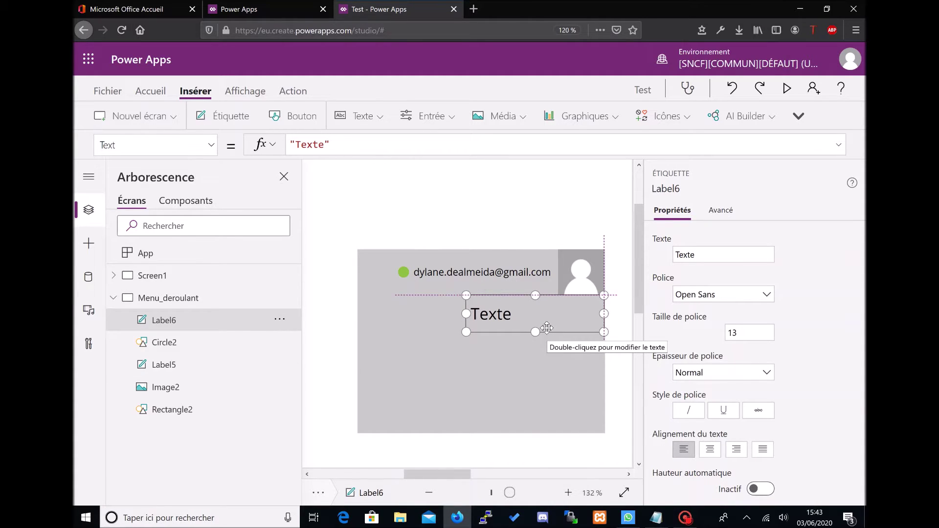
{"action": "left_click_drag", "start_coordinate": [547, 327], "coordinate": [546, 327]}
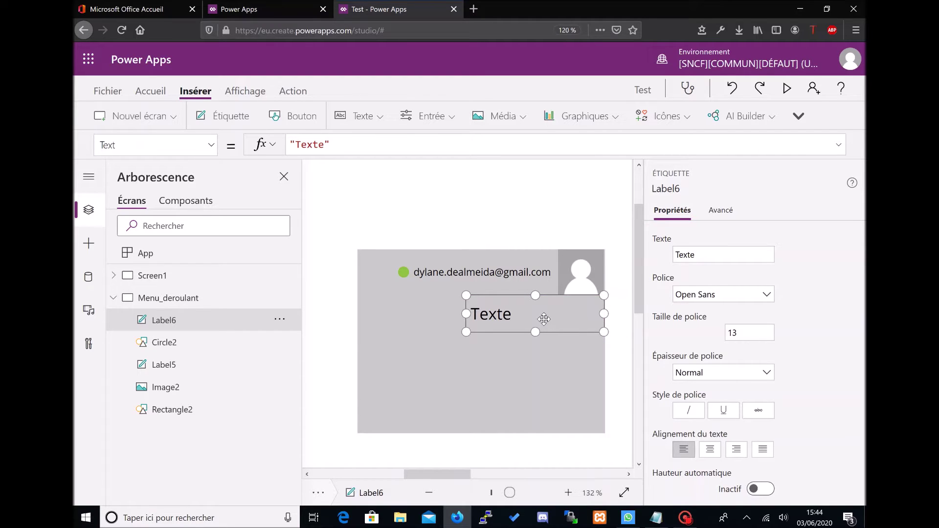
{"action": "left_click_drag", "start_coordinate": [465, 314], "coordinate": [359, 306]}
Step: Right-align the label, change its text to 'Modifier le profil', and set font size 10
{"action": "left_click", "coordinate": [736, 449]}
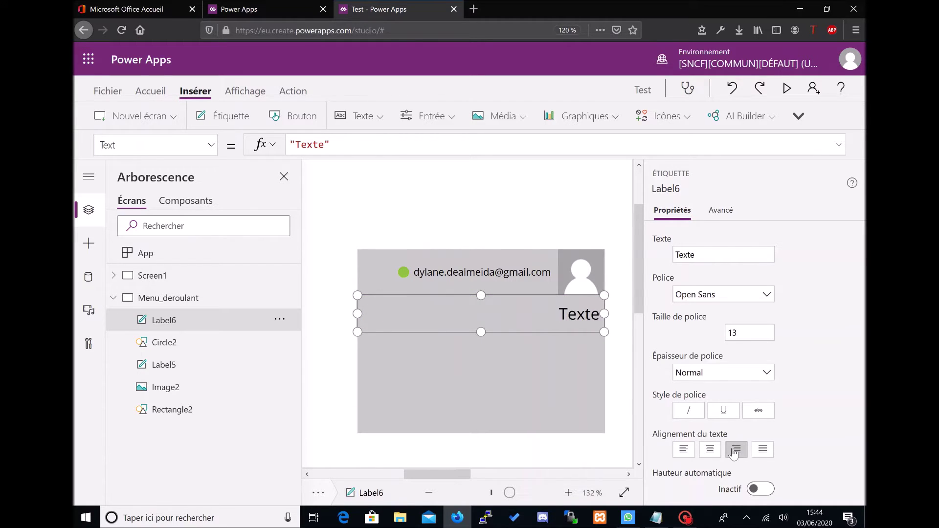
{"action": "double_click", "coordinate": [310, 145]}
{"action": "type", "text": "Modifier le profil"}
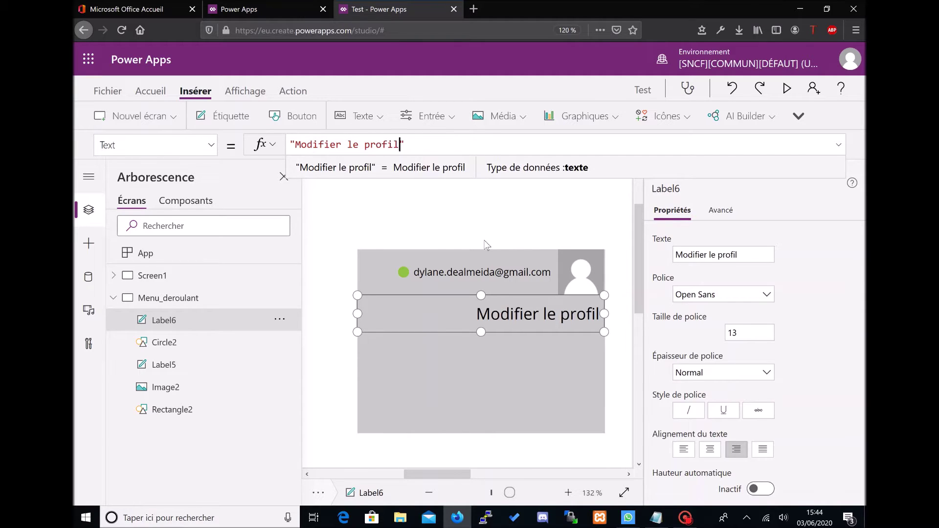
{"action": "left_click", "coordinate": [748, 332]}
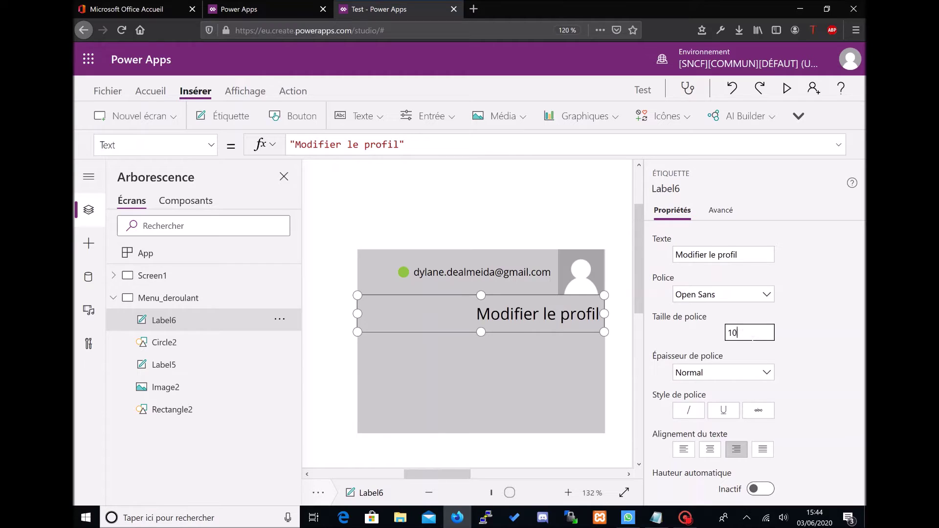
Step: Copy the 'Modifier le profil' label and paste two duplicates below it
{"action": "left_click", "coordinate": [556, 204]}
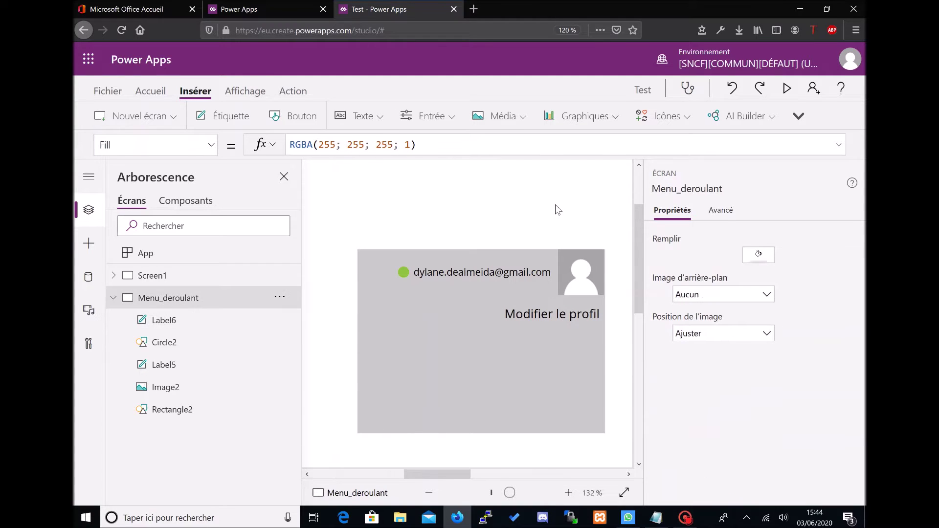
{"action": "left_click", "coordinate": [492, 308]}
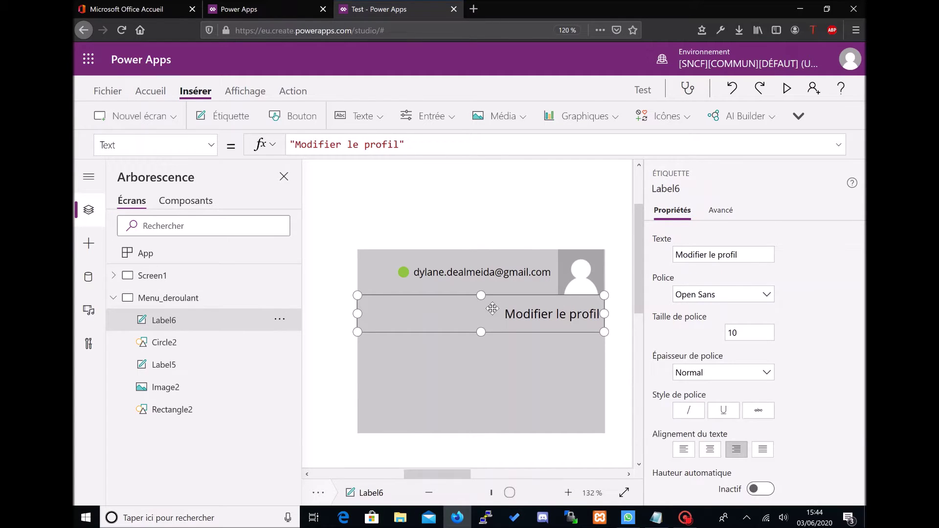
{"action": "key", "text": "ctrl+c"}
{"action": "key", "text": "ctrl+v"}
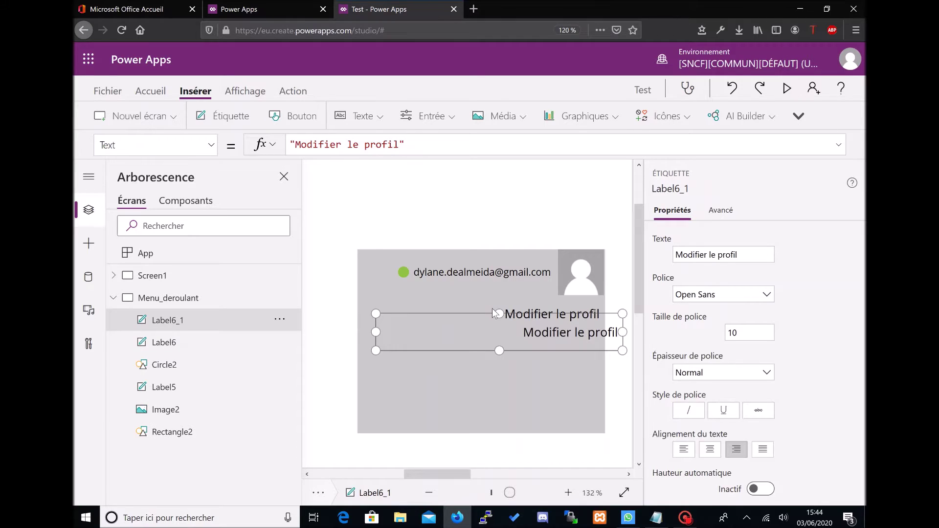
{"action": "left_click_drag", "start_coordinate": [483, 329], "coordinate": [489, 376]}
{"action": "key", "text": "ctrl+v"}
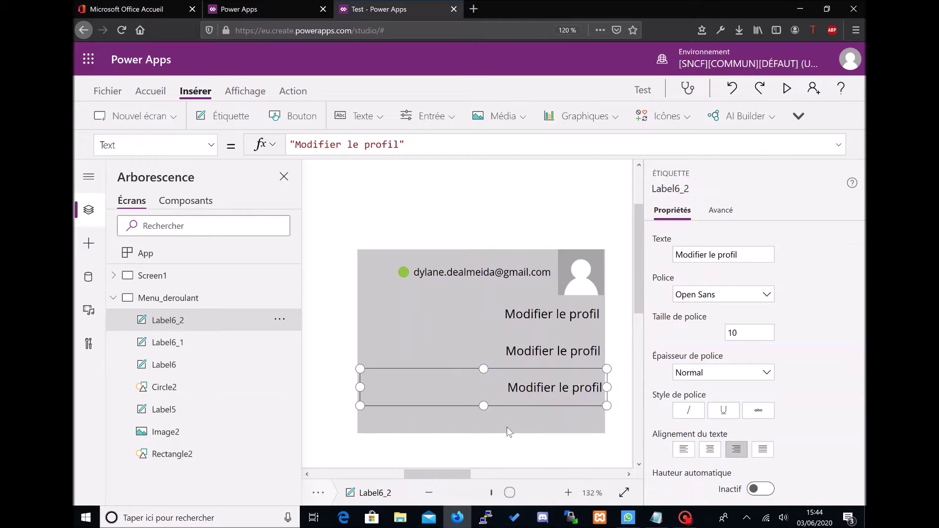
{"action": "left_click", "coordinate": [500, 429]}
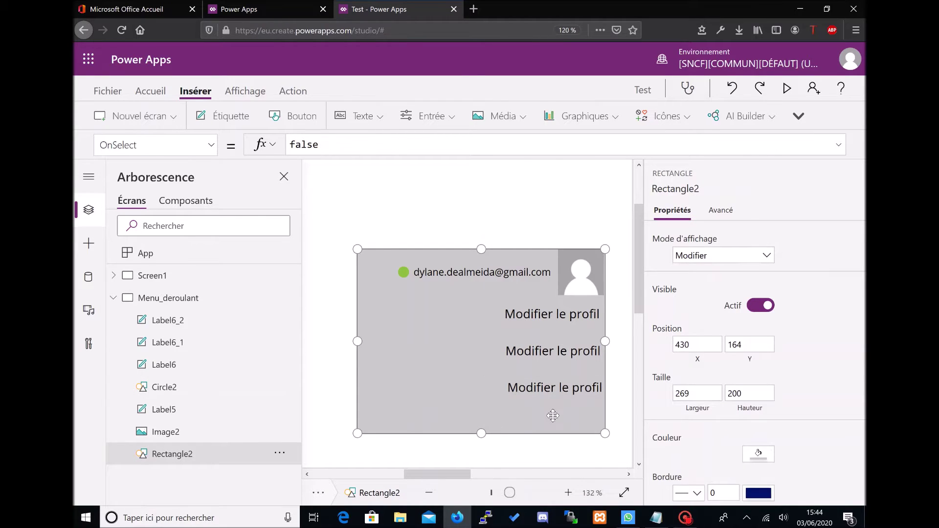
{"action": "left_click", "coordinate": [556, 193]}
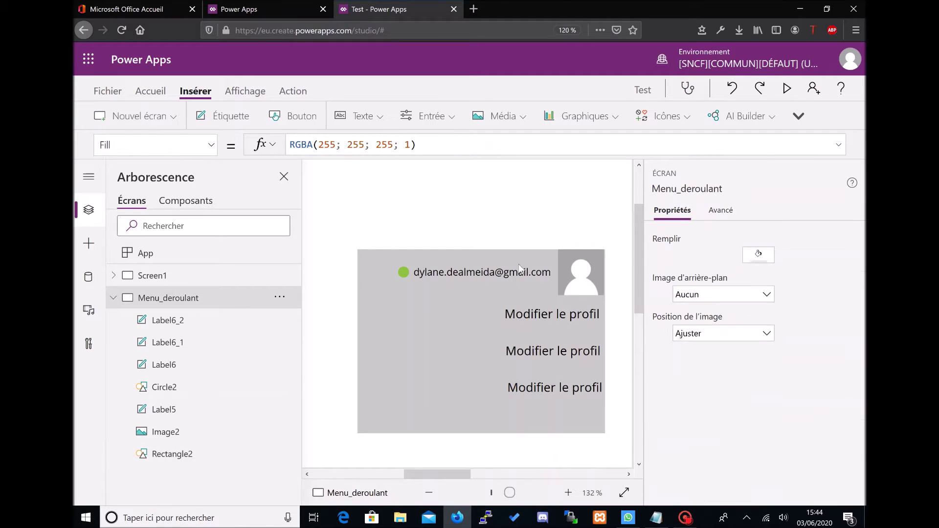
Step: Set the original label's height to 50 and delete both duplicates
{"action": "left_click", "coordinate": [513, 313]}
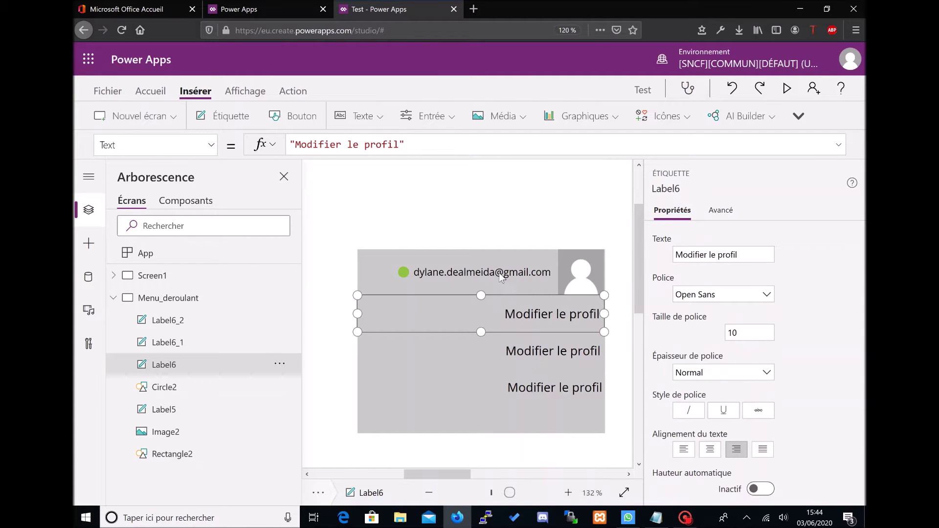
{"action": "scroll", "coordinate": [735, 333], "scroll_direction": "down", "scroll_amount": 6}
{"action": "left_click", "coordinate": [748, 354]}
{"action": "type", "text": "50"}
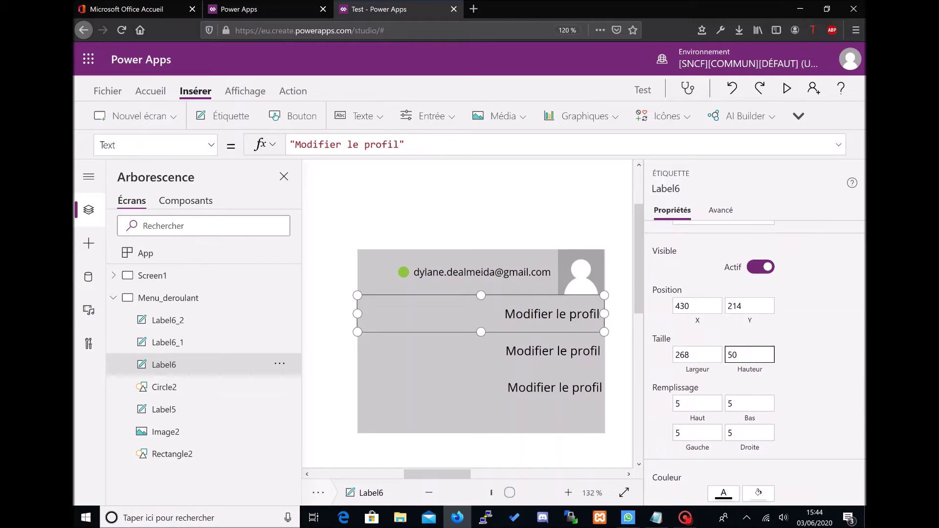
{"action": "left_click", "coordinate": [571, 361]}
{"action": "key", "text": "Delete"}
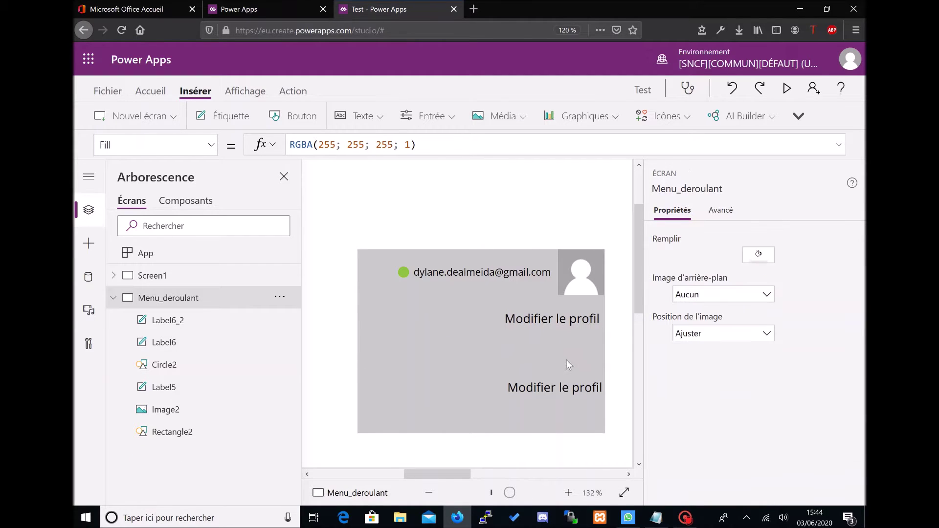
{"action": "left_click", "coordinate": [543, 388]}
{"action": "key", "text": "Delete"}
Step: Paste two copies of the resized label, stacking them evenly down the card
{"action": "left_click", "coordinate": [516, 322]}
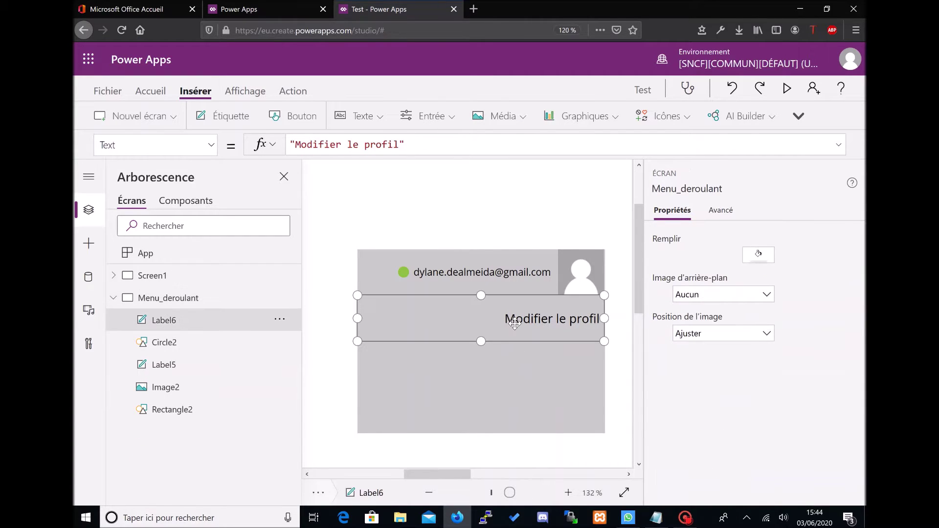
{"action": "key", "text": "ctrl+v"}
{"action": "left_click_drag", "start_coordinate": [511, 327], "coordinate": [492, 350]}
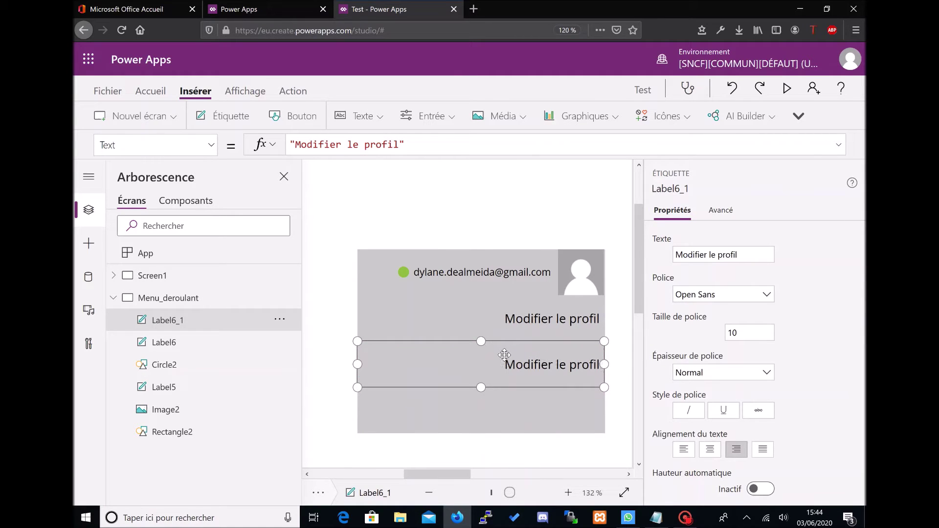
{"action": "key", "text": "ctrl+v"}
{"action": "left_click_drag", "start_coordinate": [504, 364], "coordinate": [486, 399]}
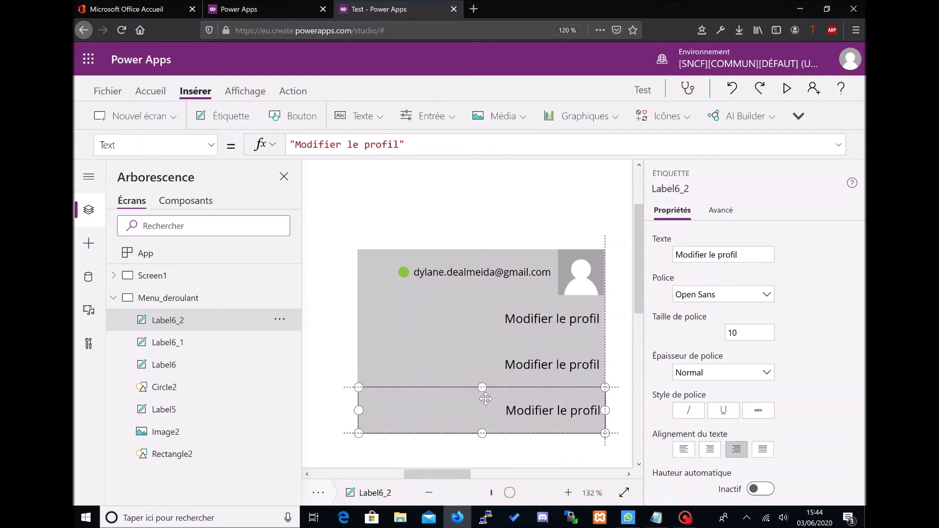
{"action": "left_click", "coordinate": [509, 217]}
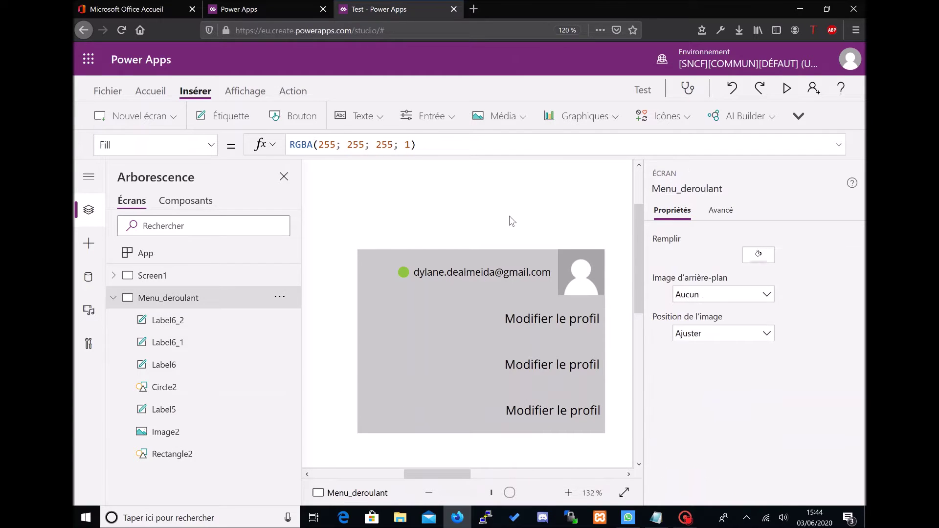
Step: Set the font size of the three 'Modifier le profil' labels to 9 and preview the app with F5
{"action": "left_click", "coordinate": [559, 322]}
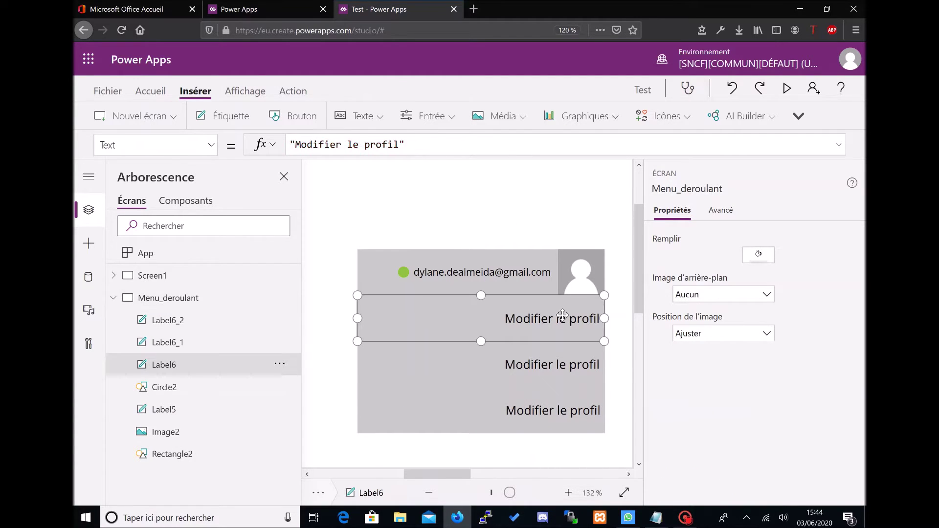
{"action": "left_click", "coordinate": [744, 334]}
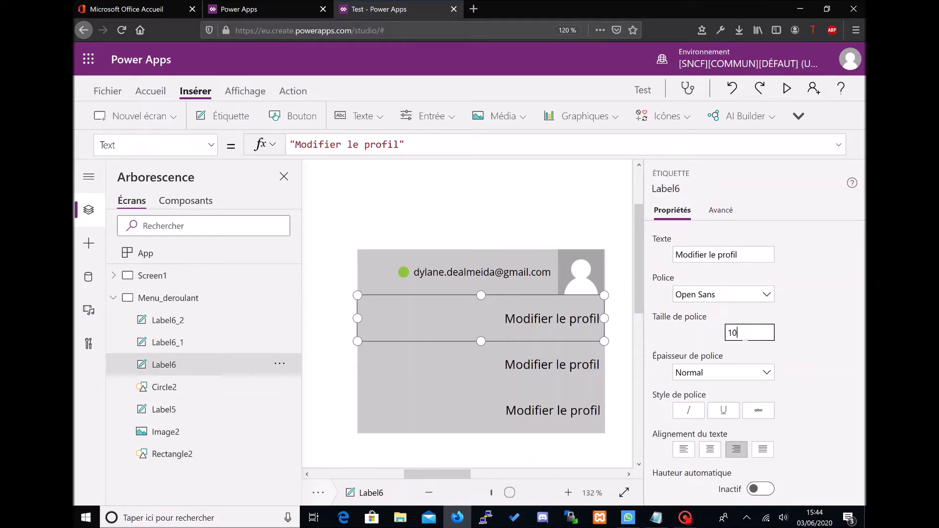
{"action": "type", "text": "9"}
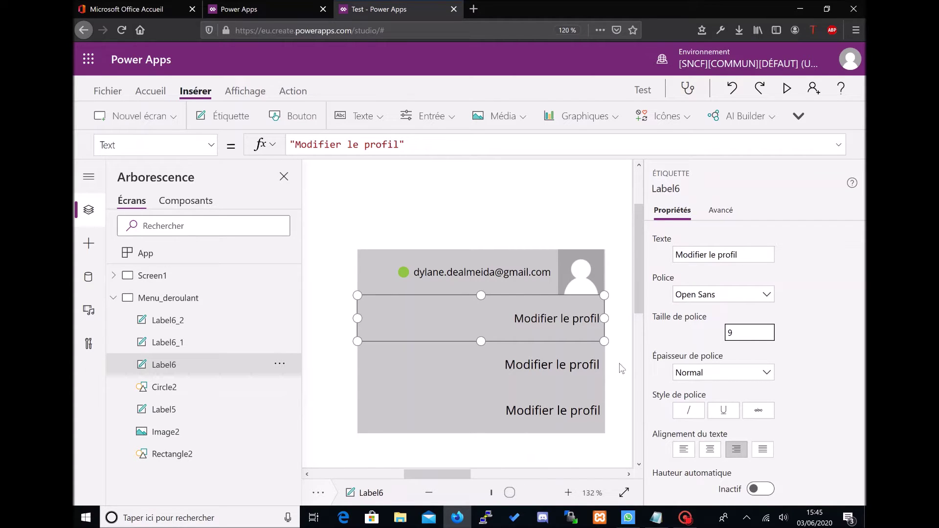
{"action": "left_click", "coordinate": [570, 368]}
{"action": "double_click", "coordinate": [748, 332]}
{"action": "type", "text": "0"}
{"action": "type", "text": "9"}
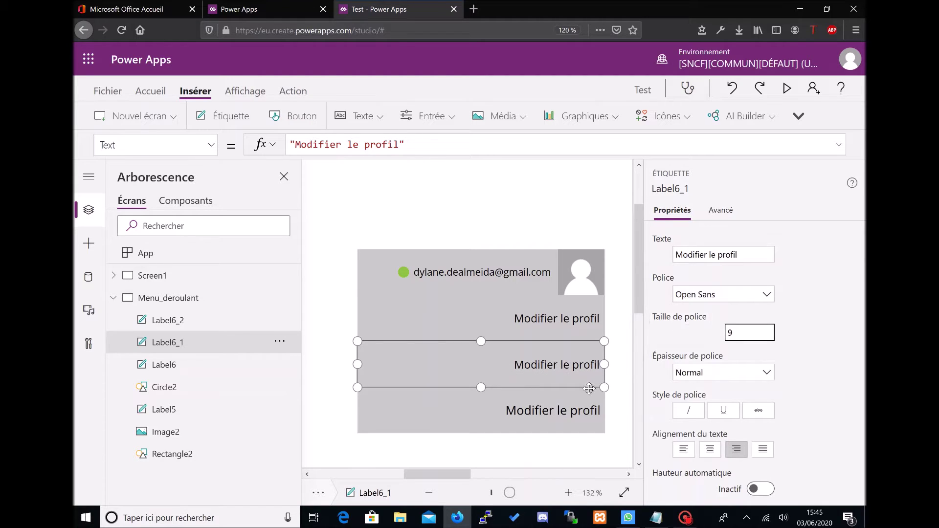
{"action": "left_click", "coordinate": [588, 397]}
{"action": "double_click", "coordinate": [748, 333]}
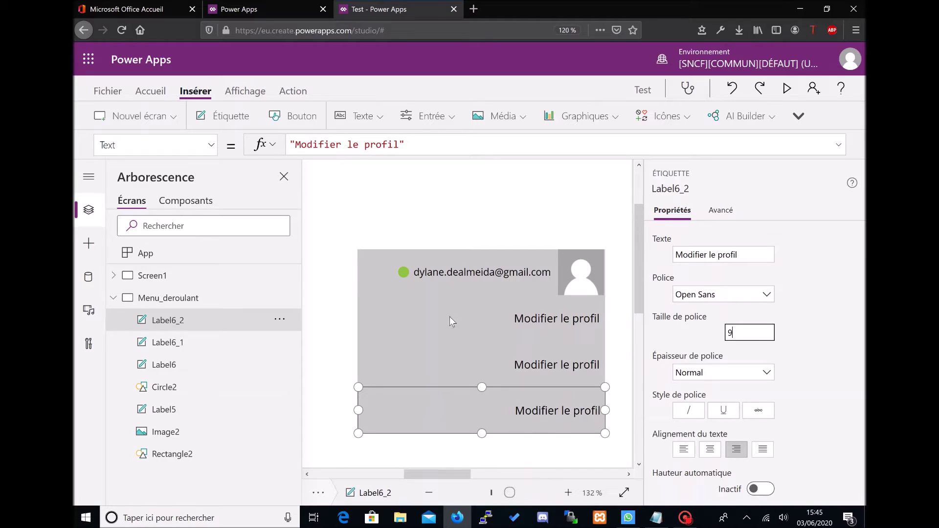
{"action": "left_click", "coordinate": [509, 301]}
{"action": "key", "text": "F5"}
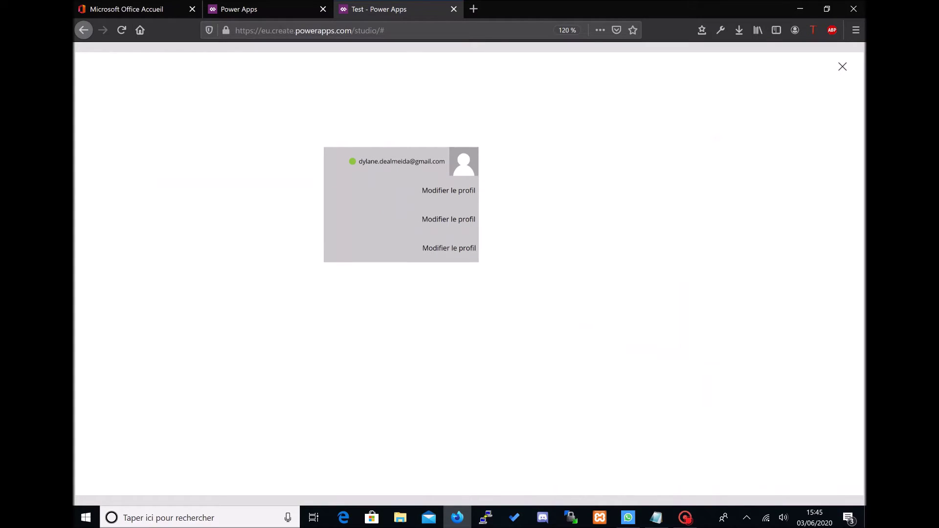
Step: Close the preview, dismiss the 'Le saviez-vous ?' tip, and scroll back to the Menu_deroulant card
{"action": "left_click", "coordinate": [837, 69]}
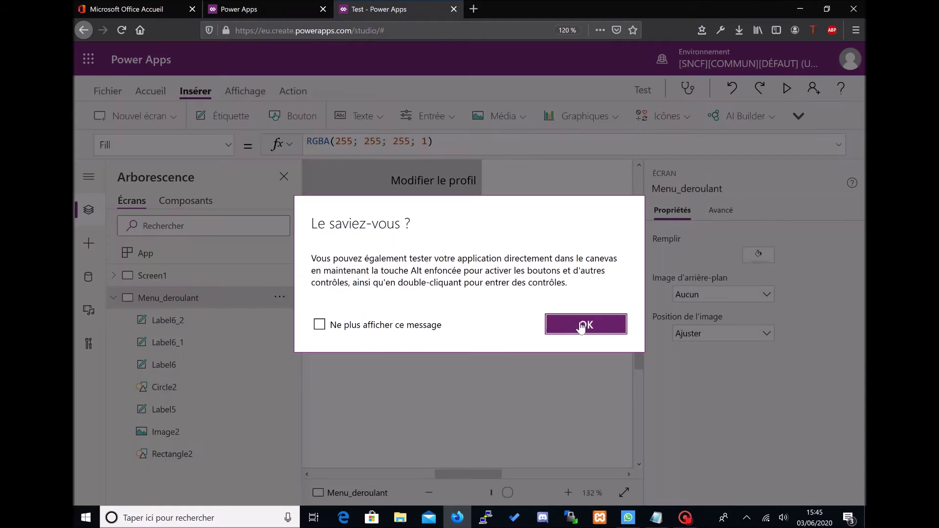
{"action": "left_click", "coordinate": [641, 323]}
{"action": "left_click_drag", "start_coordinate": [638, 326], "coordinate": [632, 292]}
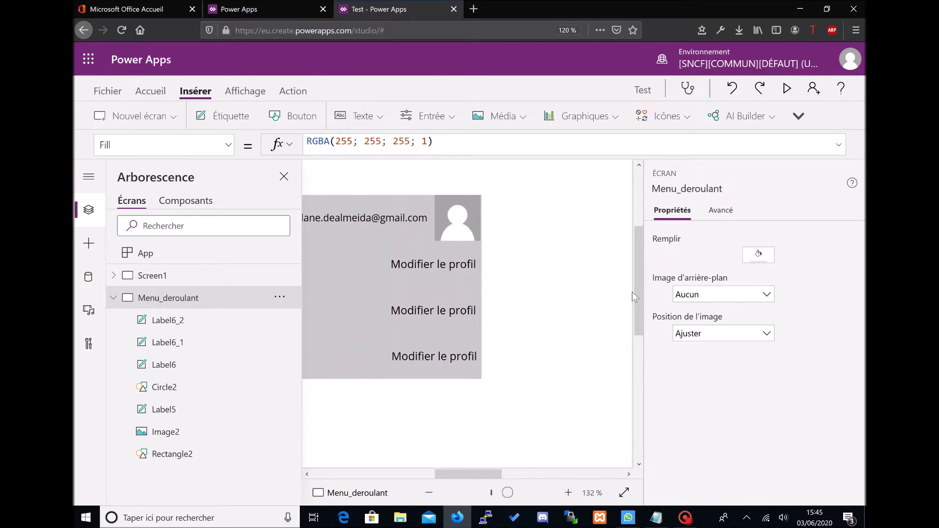
{"action": "left_click_drag", "start_coordinate": [462, 471], "coordinate": [438, 470]}
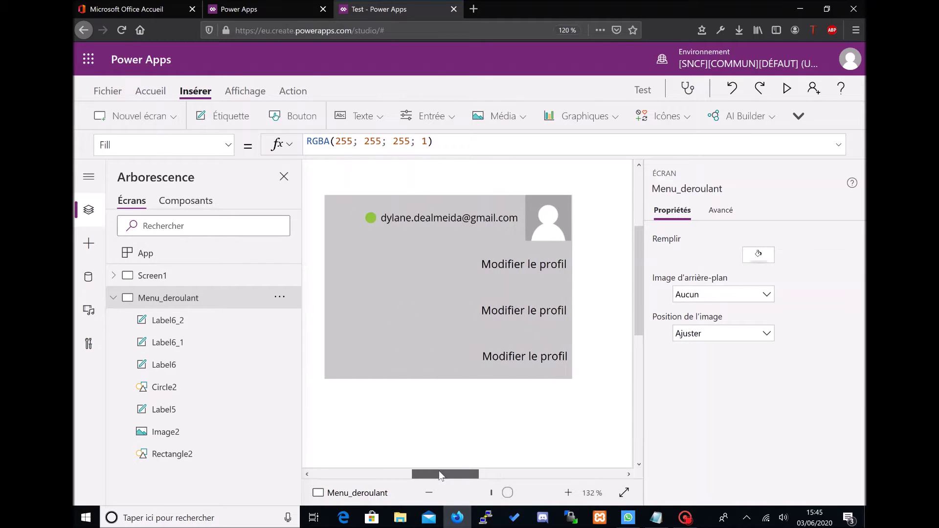
{"action": "left_click", "coordinate": [501, 269]}
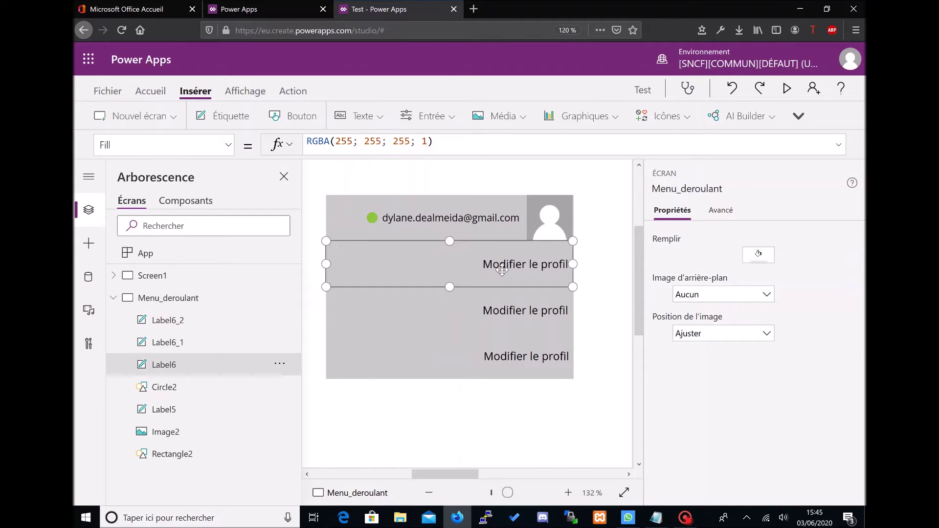
Step: Select all three 'Modifier le profil' labels together
{"action": "left_click", "coordinate": [224, 149]}
{"action": "scroll", "coordinate": [208, 304], "scroll_direction": "up", "scroll_amount": 10}
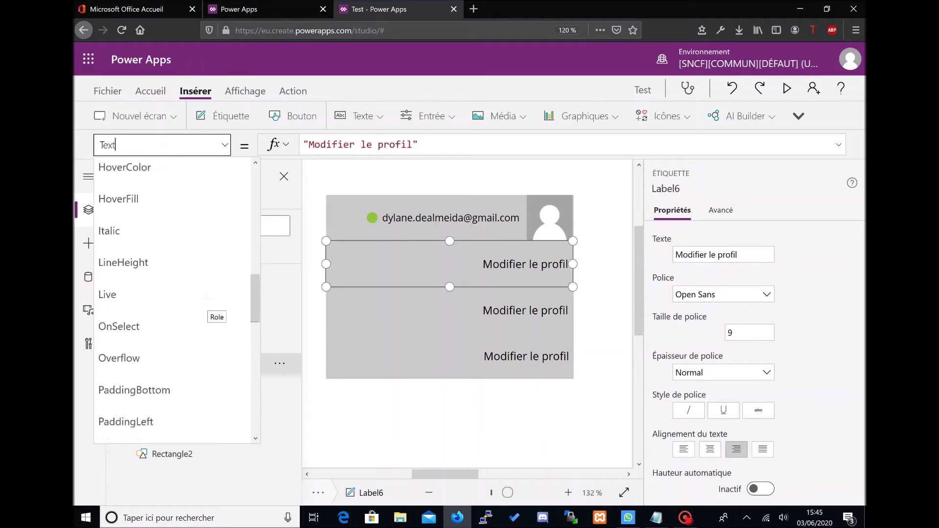
{"action": "scroll", "coordinate": [207, 298], "scroll_direction": "down", "scroll_amount": 3}
{"action": "left_click", "coordinate": [422, 394]}
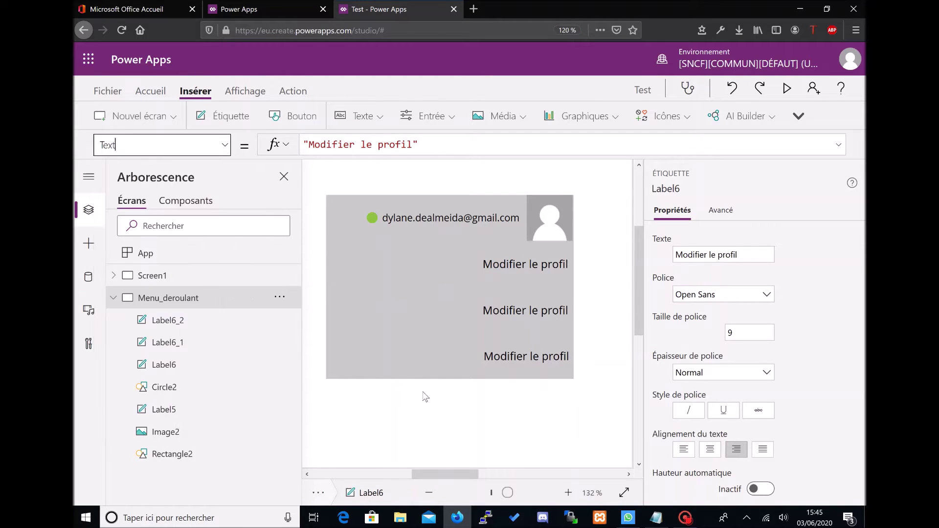
{"action": "left_click", "coordinate": [470, 364]}
{"action": "left_click", "coordinate": [459, 311], "text": "shift"}
{"action": "left_click", "coordinate": [451, 276], "text": "shift"}
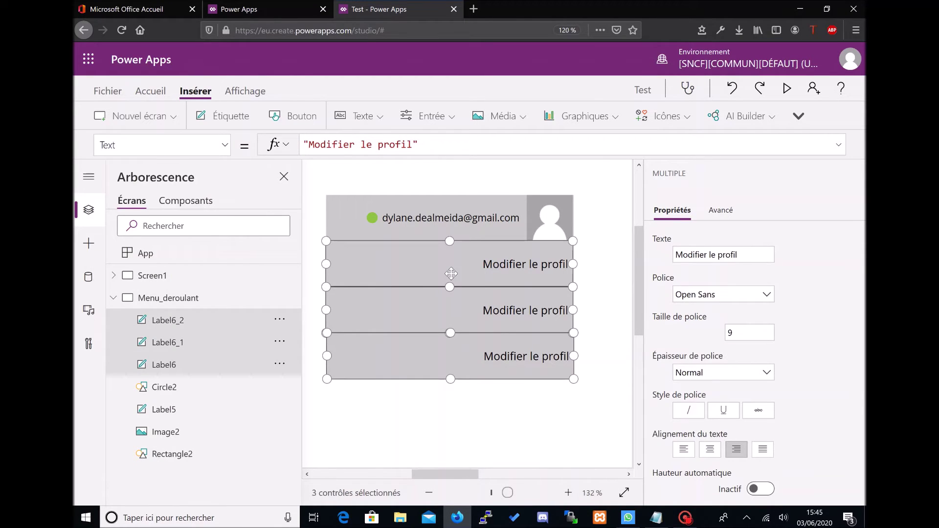
Step: Set the HoverFill of Label6, Label6_1 and Label6_2 to Blue
{"action": "left_click", "coordinate": [224, 147]}
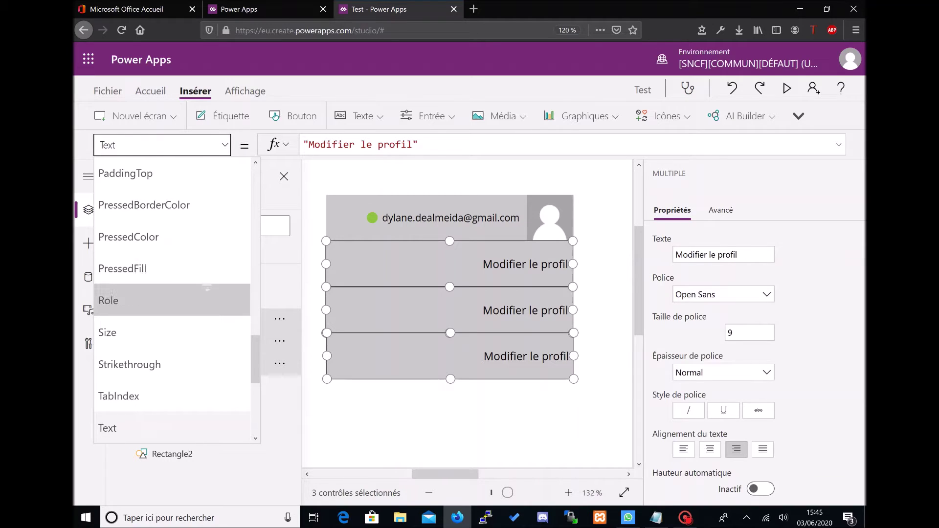
{"action": "scroll", "coordinate": [208, 297], "scroll_direction": "up", "scroll_amount": 3}
{"action": "scroll", "coordinate": [208, 297], "scroll_direction": "up", "scroll_amount": 10}
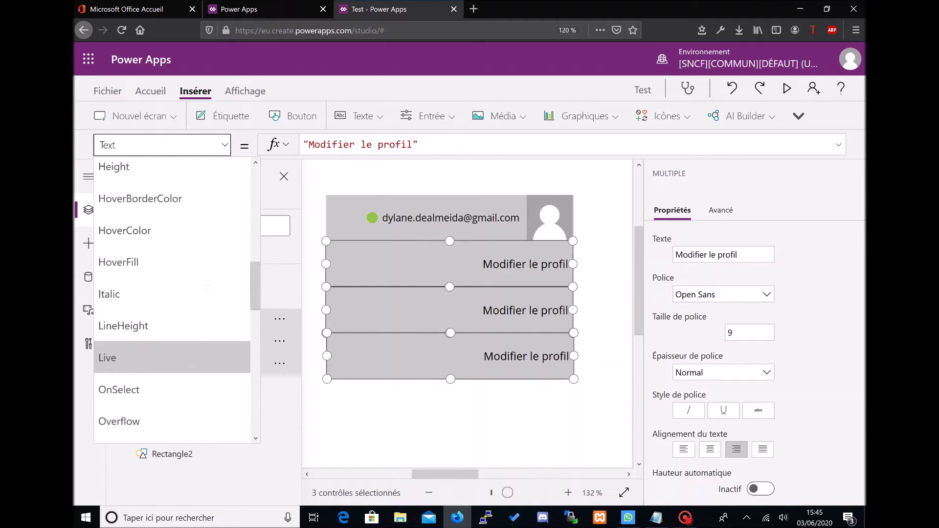
{"action": "scroll", "coordinate": [208, 285], "scroll_direction": "up", "scroll_amount": 2}
{"action": "scroll", "coordinate": [208, 285], "scroll_direction": "down", "scroll_amount": 4}
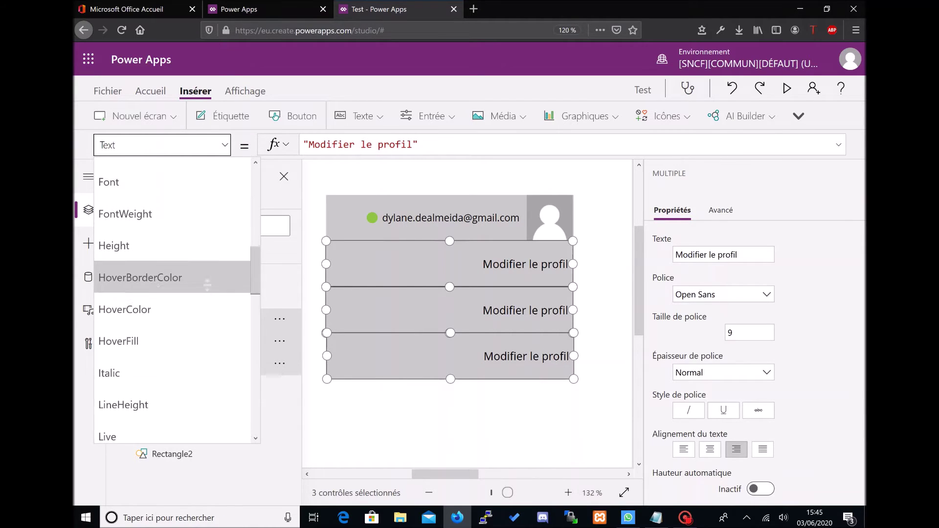
{"action": "left_click", "coordinate": [208, 337]}
{"action": "left_click", "coordinate": [386, 144]}
{"action": "key", "text": "ctrl+a"}
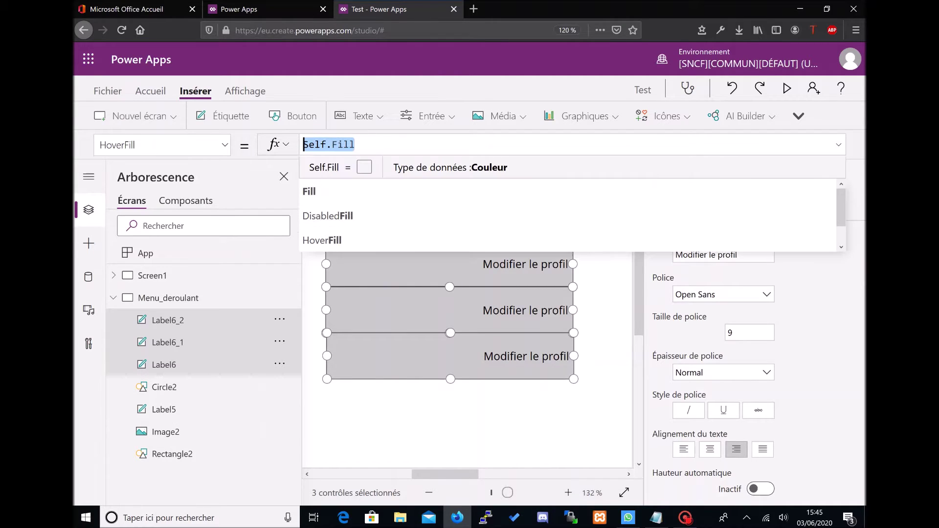
{"action": "type", "text": "Blue"}
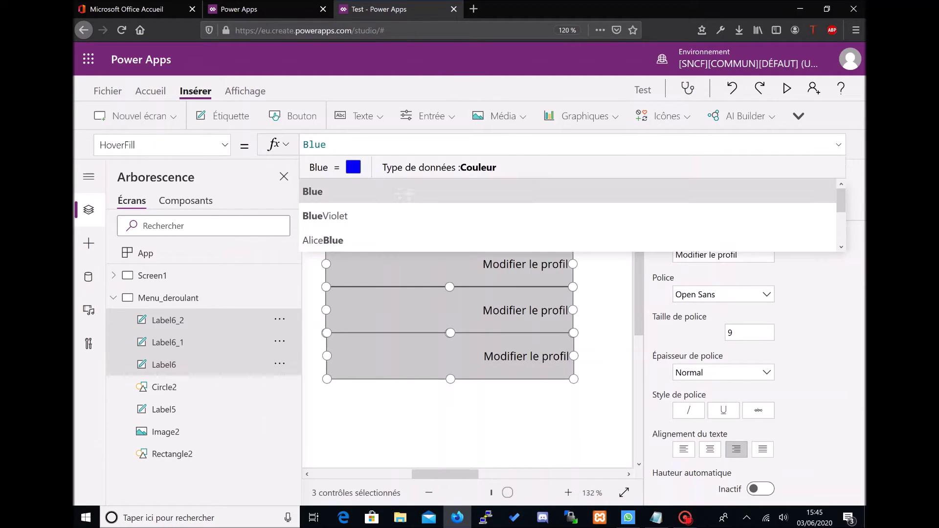
Step: Deselect the labels and test the blue hover on the canvas while holding Alt
{"action": "left_click", "coordinate": [439, 400]}
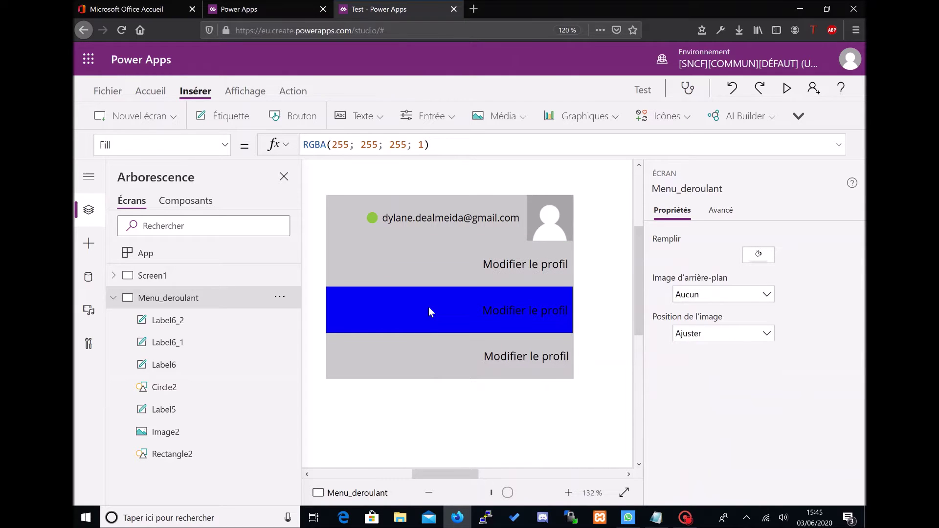
{"action": "key", "text": "alt"}
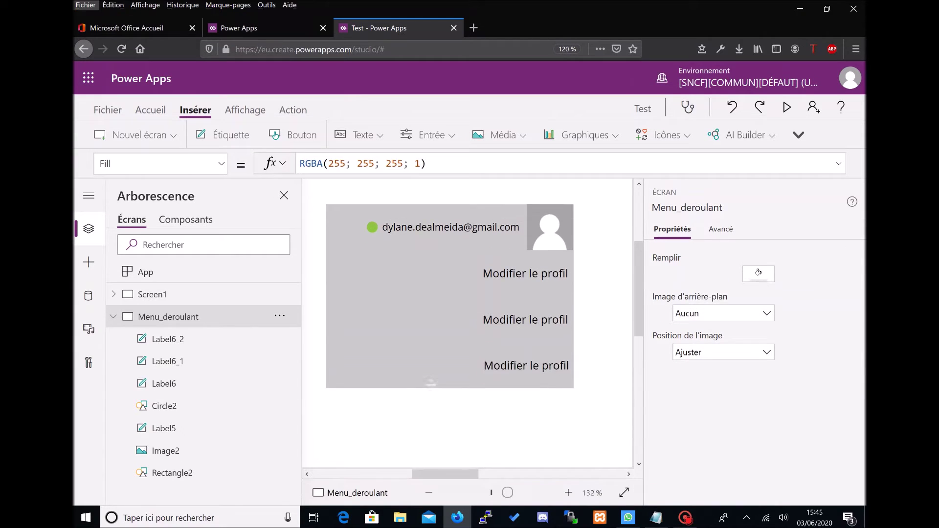
{"action": "key", "text": "alt"}
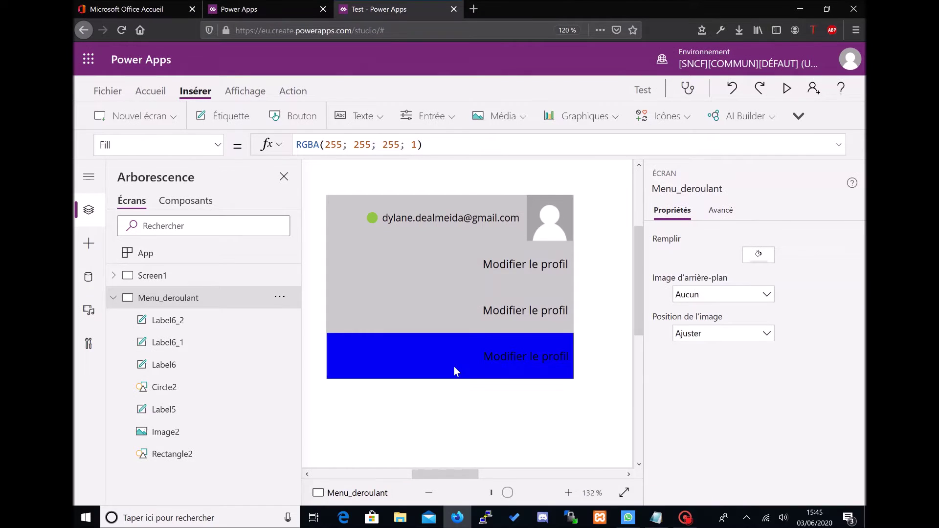
{"action": "key", "text": "alt"}
{"action": "key", "text": "alt"}
{"action": "key", "text": "alt"}
{"action": "key", "text": "alt"}
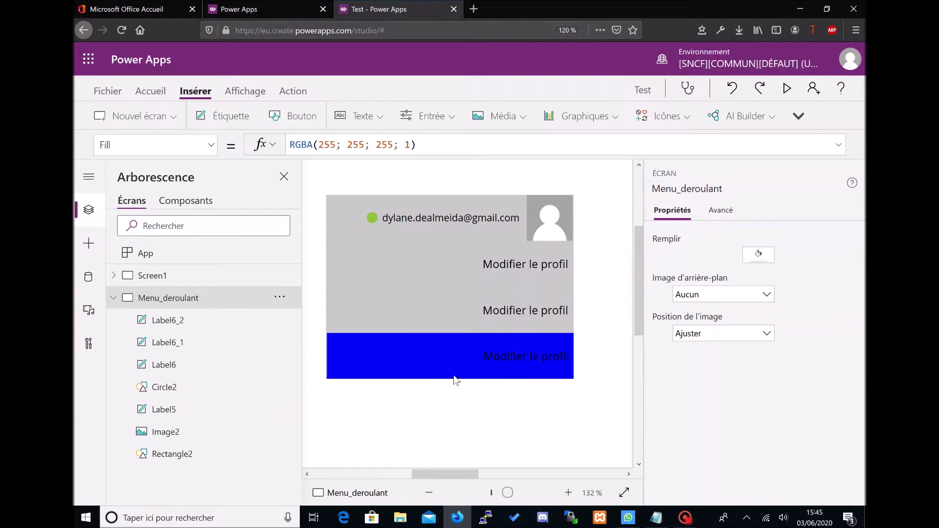
{"action": "left_click", "coordinate": [454, 375]}
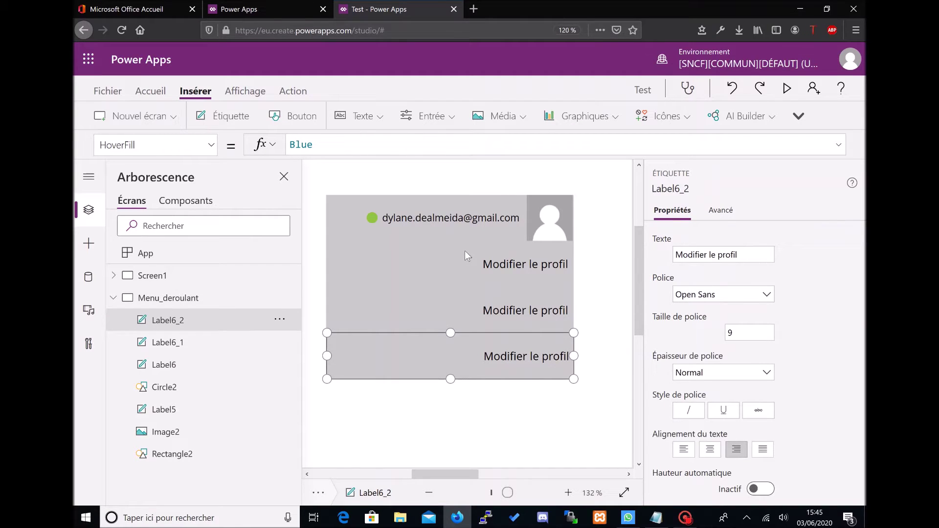
Step: Set the HoverColor of all three menu labels to White
{"action": "left_click", "coordinate": [451, 294], "text": "shift"}
{"action": "left_click", "coordinate": [467, 271], "text": "shift"}
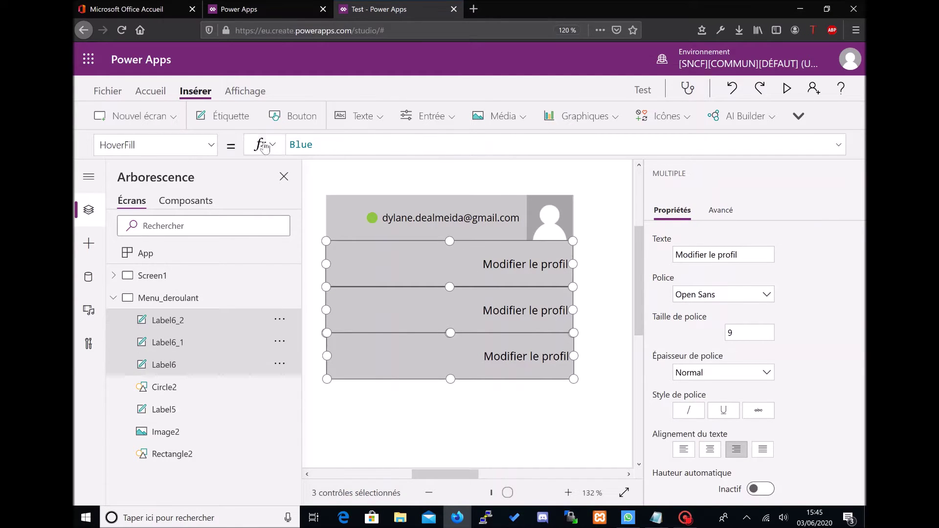
{"action": "left_click", "coordinate": [210, 145]}
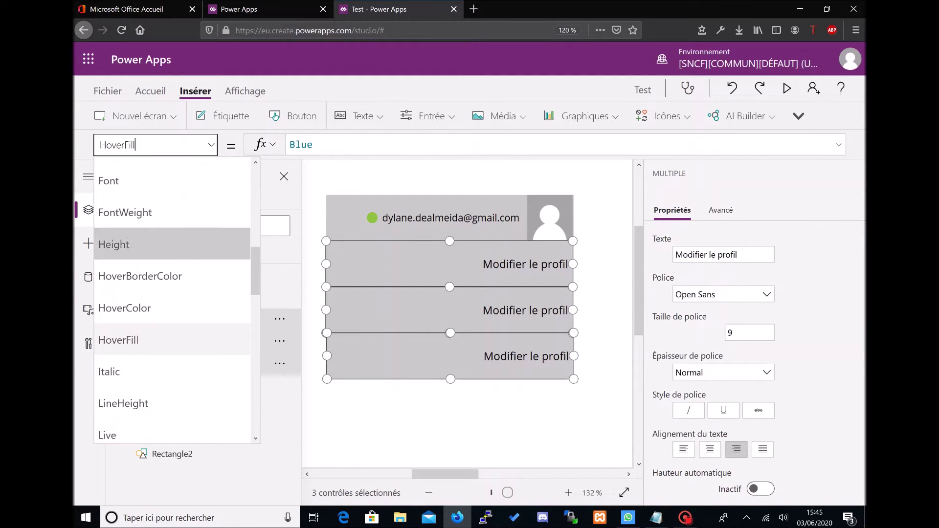
{"action": "left_click", "coordinate": [177, 307]}
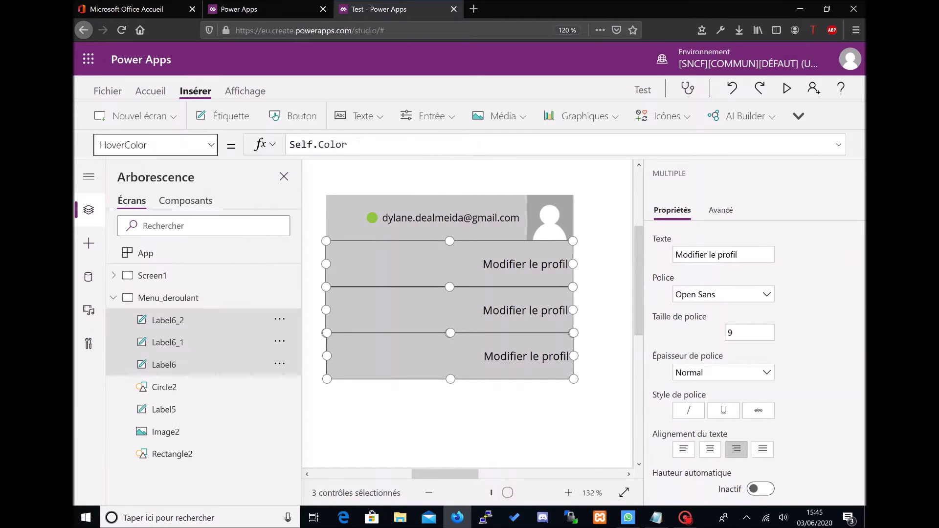
{"action": "key", "text": "ctrl+a"}
{"action": "type", "text": "White"}
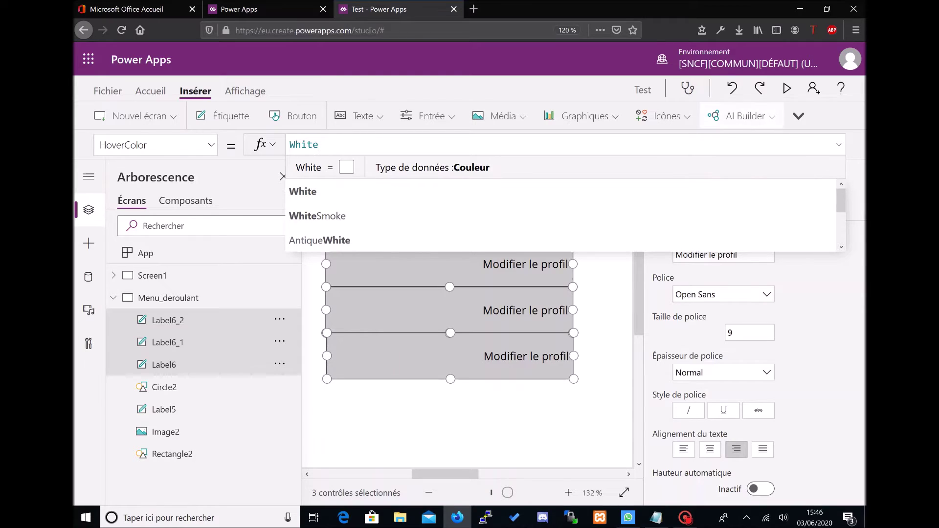
Step: Preview the app to check the hover colours, then close it and dismiss the tip
{"action": "left_click", "coordinate": [787, 88]}
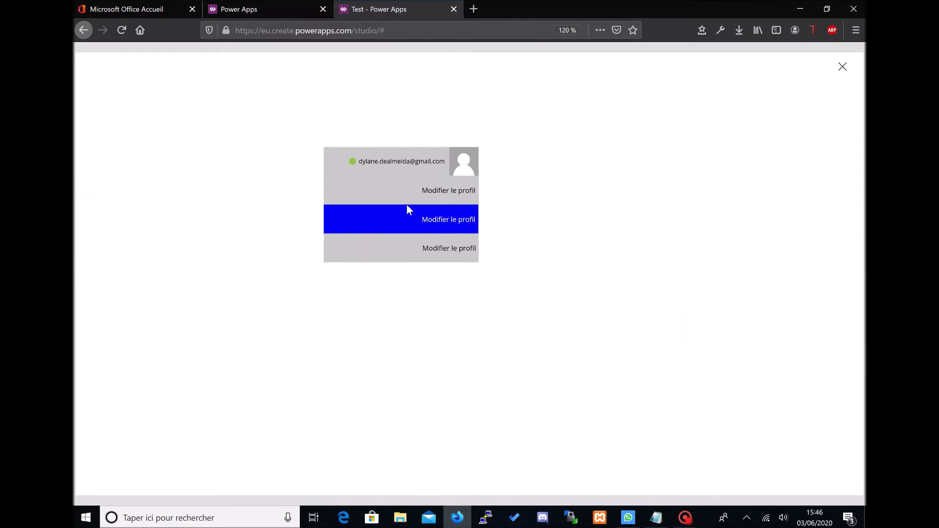
{"action": "left_click", "coordinate": [841, 66]}
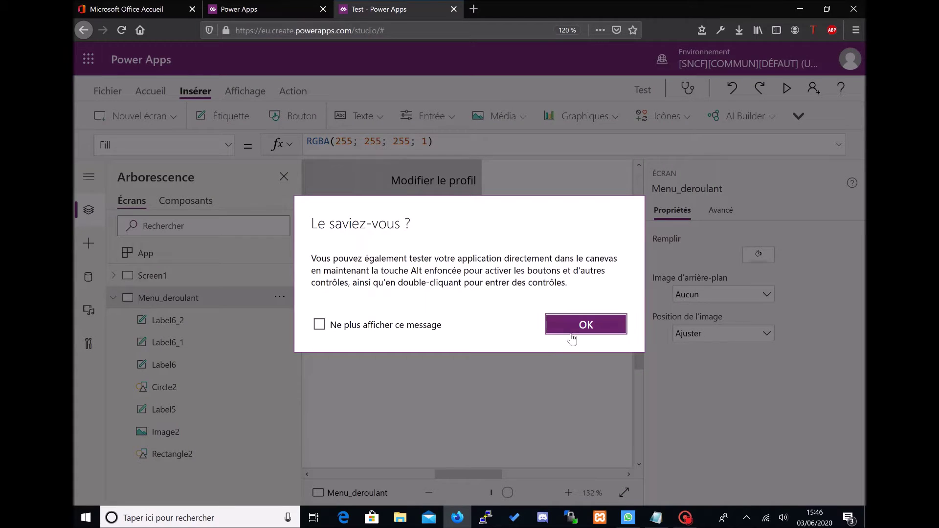
{"action": "left_click", "coordinate": [571, 337]}
{"action": "left_click", "coordinate": [416, 238]}
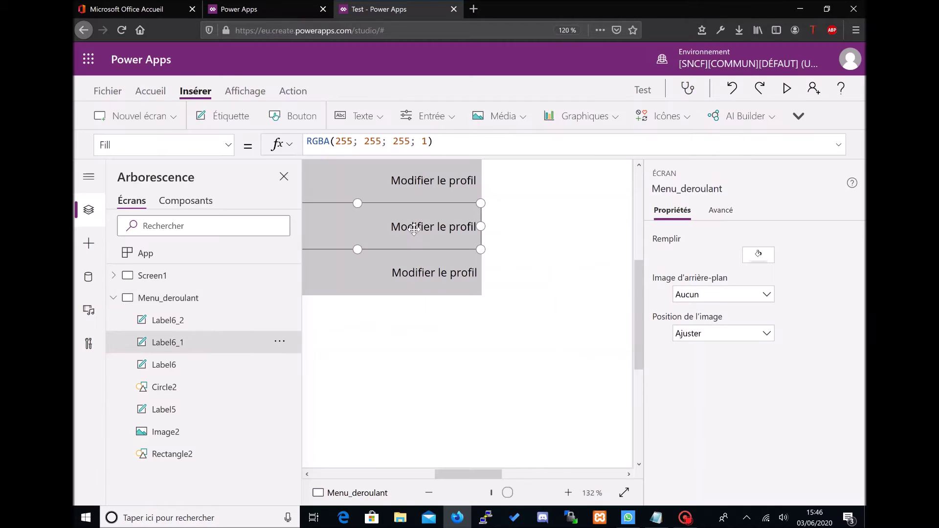
Step: Change the second row's Text to 'Mes commandes'
{"action": "left_click", "coordinate": [221, 143]}
{"action": "scroll", "coordinate": [164, 293], "scroll_direction": "down", "scroll_amount": 5}
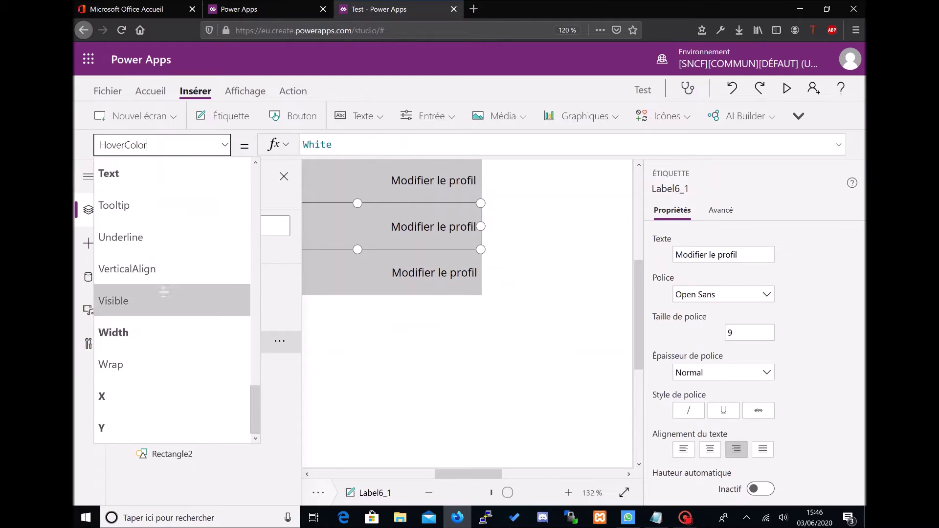
{"action": "scroll", "coordinate": [164, 332], "scroll_direction": "up", "scroll_amount": 3}
{"action": "left_click", "coordinate": [163, 294]}
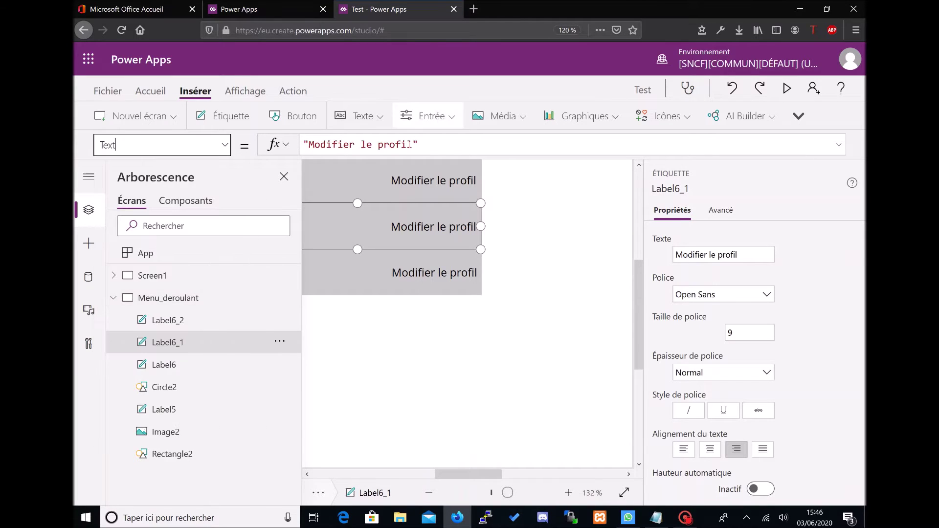
{"action": "left_click_drag", "start_coordinate": [412, 144], "coordinate": [308, 144]}
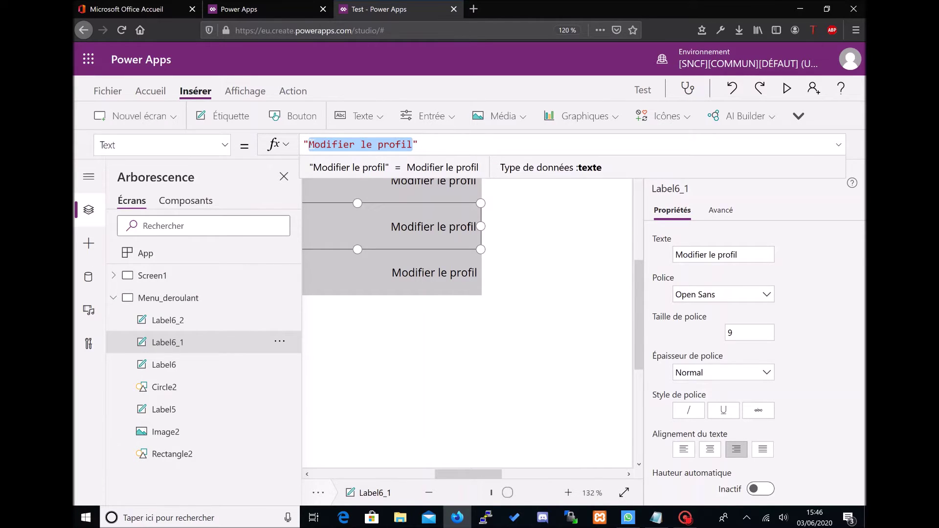
{"action": "type", "text": "Mes coma"}
{"action": "key", "text": "BackSpace"}
{"action": "type", "text": "mandes"}
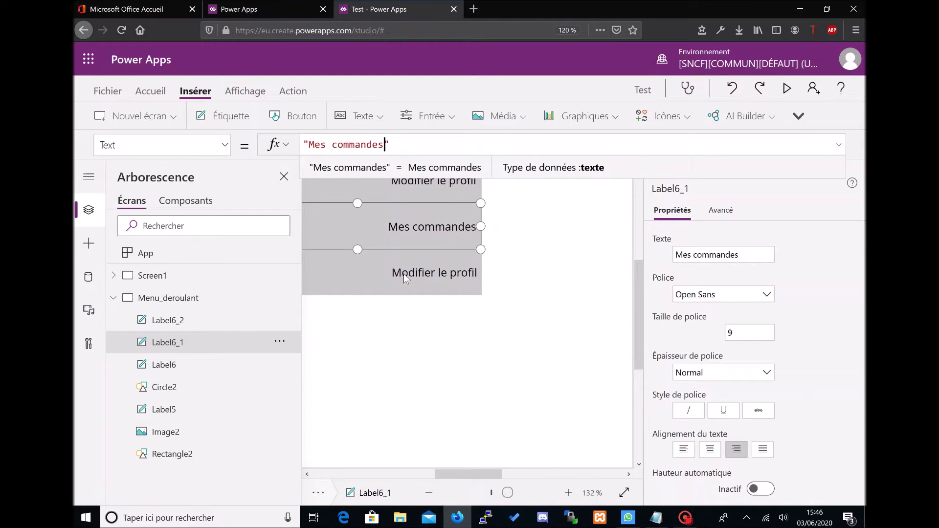
Step: Change the third row's Text to 'Gestion des commandes'
{"action": "left_click", "coordinate": [404, 278]}
{"action": "left_click", "coordinate": [224, 144]}
{"action": "scroll", "coordinate": [147, 186], "scroll_direction": "down", "scroll_amount": 3}
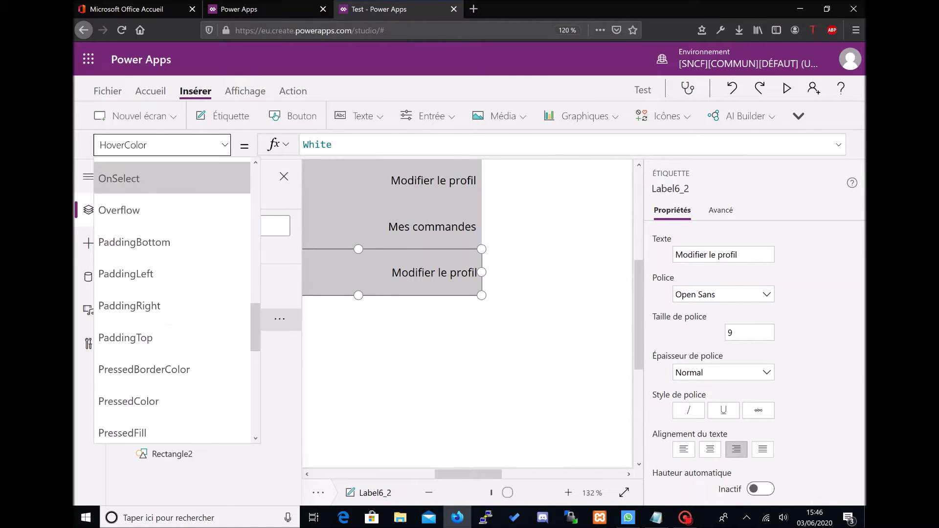
{"action": "scroll", "coordinate": [165, 320], "scroll_direction": "down", "scroll_amount": 5}
{"action": "left_click", "coordinate": [154, 303]}
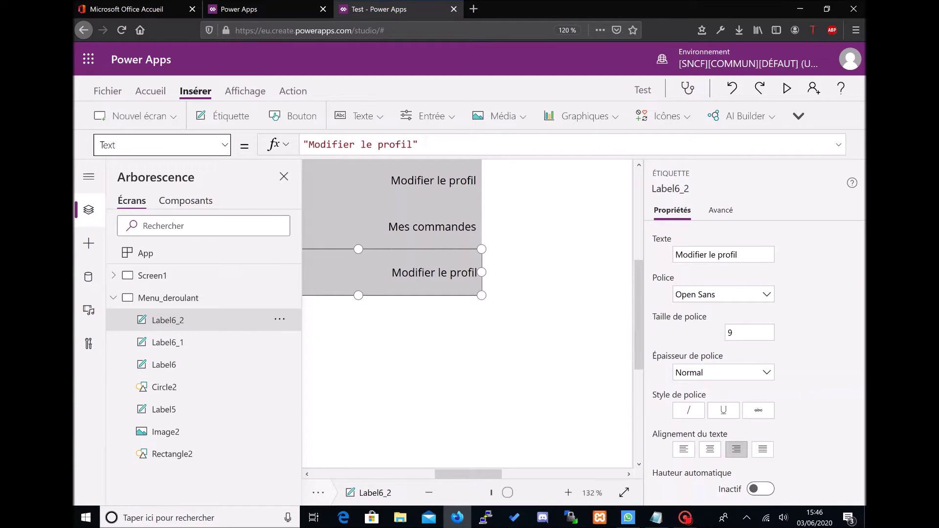
{"action": "left_click_drag", "start_coordinate": [413, 145], "coordinate": [309, 144]}
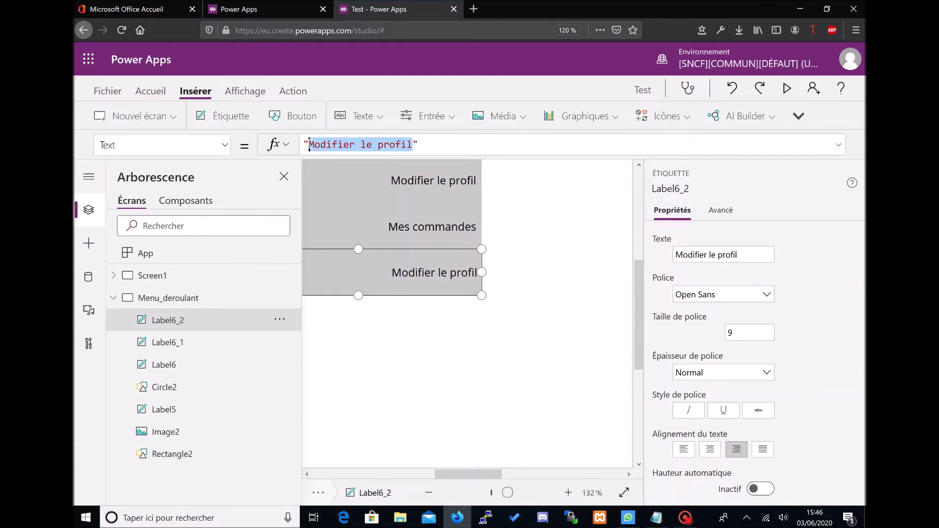
{"action": "type", "text": "Gestion des commandes"}
{"action": "left_click_drag", "start_coordinate": [467, 471], "coordinate": [421, 470]}
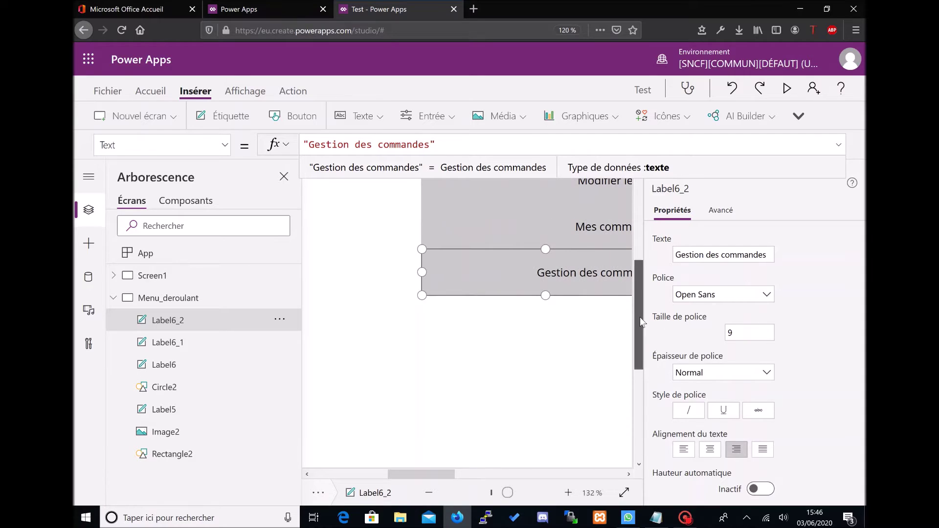
{"action": "left_click_drag", "start_coordinate": [640, 316], "coordinate": [638, 283]}
{"action": "left_click", "coordinate": [573, 401]}
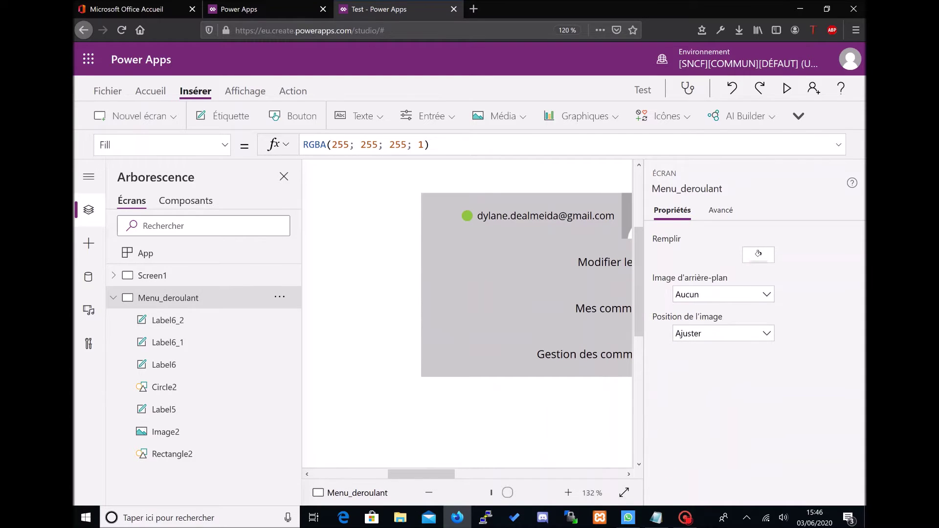
Step: Insert a pencil edit icon and drag it onto the grey profile card
{"action": "left_click", "coordinate": [662, 115]}
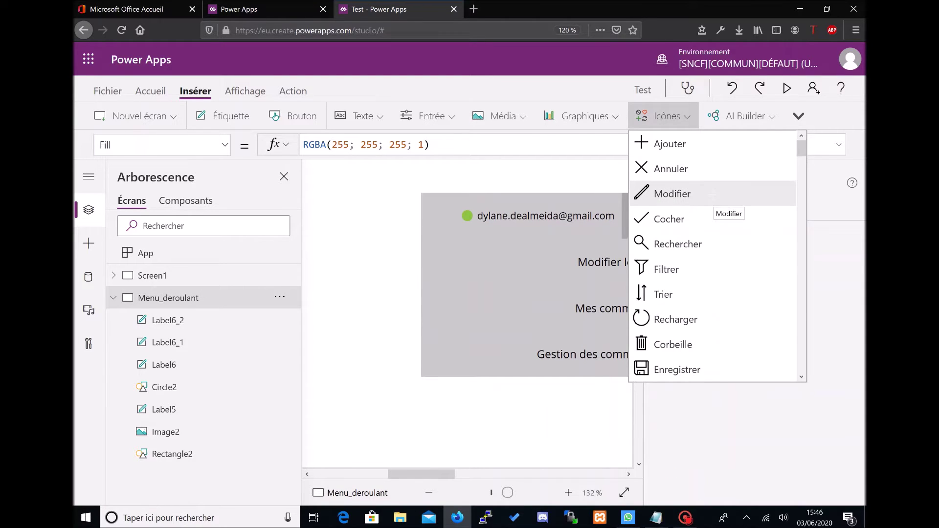
{"action": "left_click", "coordinate": [672, 194]}
{"action": "mouse_move", "coordinate": [355, 214]}
{"action": "left_mouse_down"}
{"action": "mouse_move", "coordinate": [488, 292]}
{"action": "mouse_move", "coordinate": [607, 317]}
{"action": "left_mouse_up"}
{"action": "left_click_drag", "start_coordinate": [401, 474], "coordinate": [468, 476]}
{"action": "left_click", "coordinate": [509, 489]}
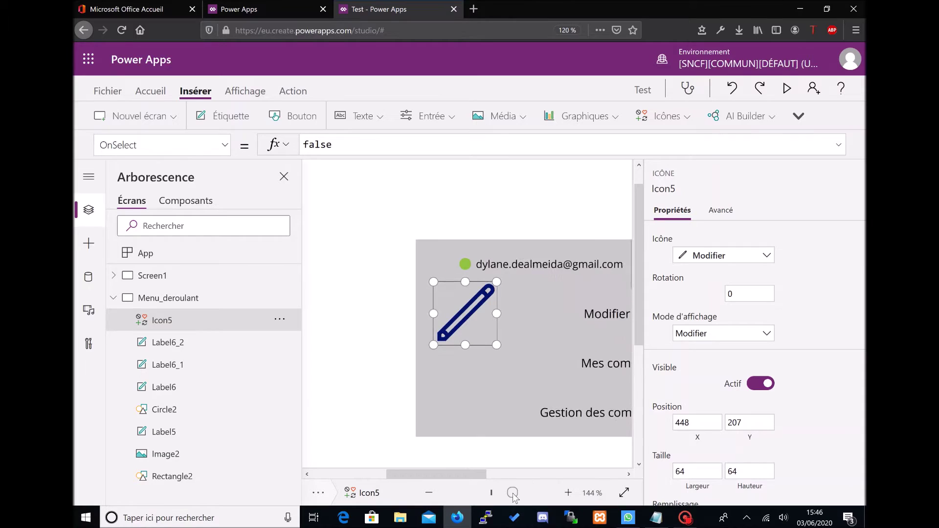
{"action": "left_click_drag", "start_coordinate": [498, 345], "coordinate": [460, 308]}
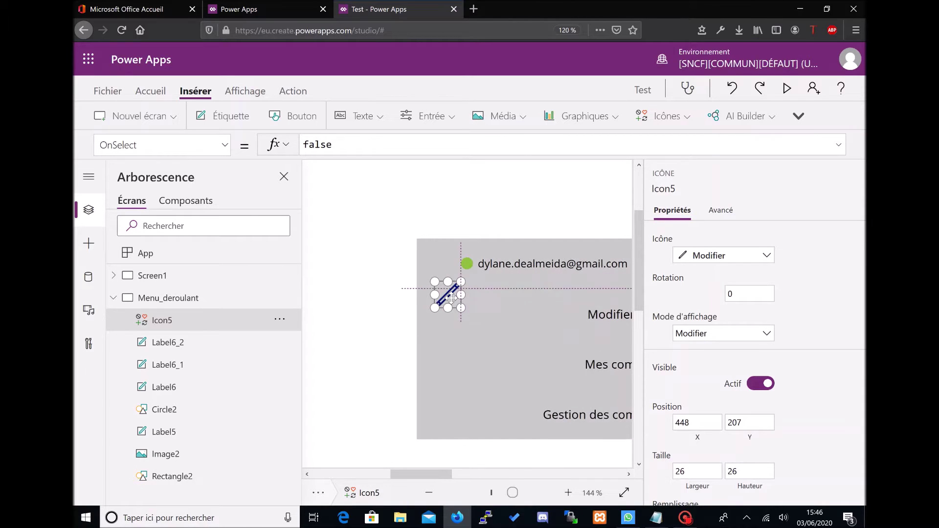
Step: Resize the pencil icon to 13 × 13
{"action": "left_click", "coordinate": [697, 471]}
{"action": "type", "text": "13"}
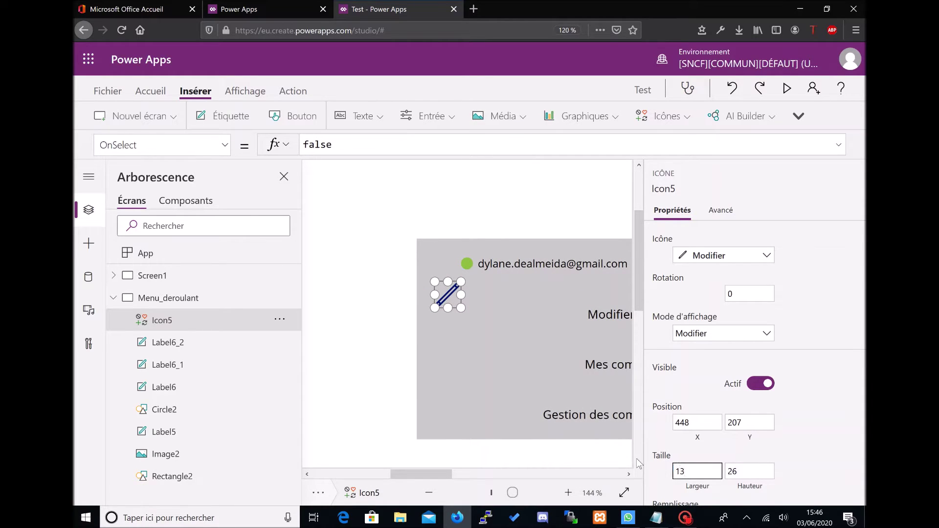
{"action": "key", "text": "Tab"}
{"action": "type", "text": "1"}
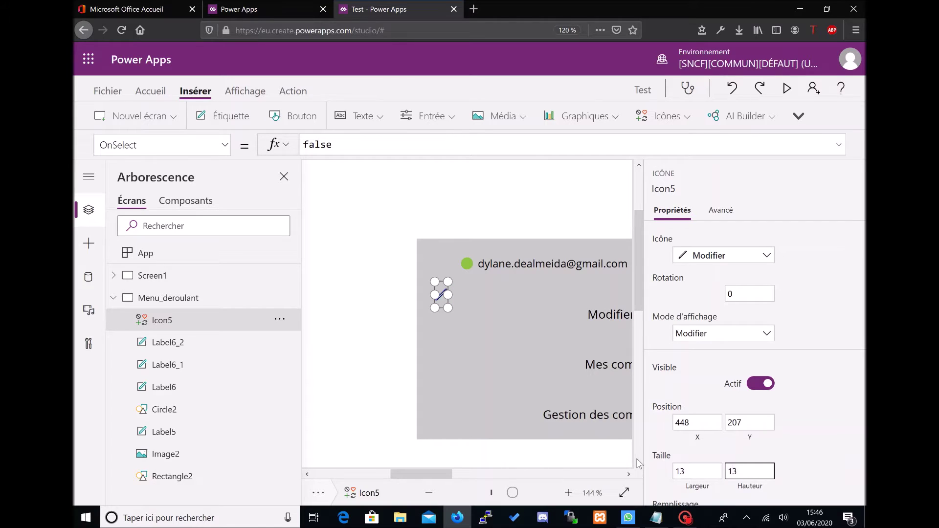
Step: Set the pencil icon's Color to Black
{"action": "left_click", "coordinate": [225, 145]}
{"action": "scroll", "coordinate": [171, 294], "scroll_direction": "up", "scroll_amount": 5}
{"action": "scroll", "coordinate": [171, 254], "scroll_direction": "up", "scroll_amount": 3}
{"action": "scroll", "coordinate": [171, 255], "scroll_direction": "down", "scroll_amount": 5}
{"action": "scroll", "coordinate": [171, 254], "scroll_direction": "up", "scroll_amount": 3}
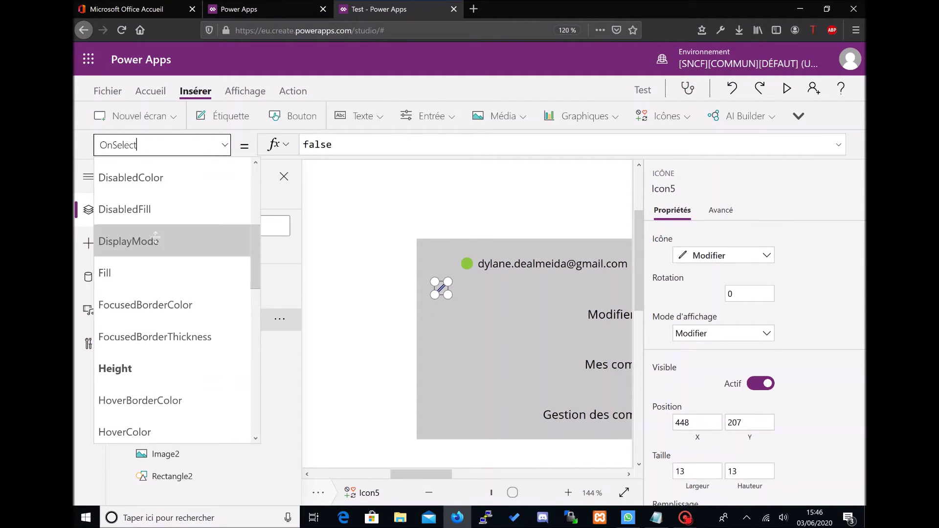
{"action": "scroll", "coordinate": [156, 260], "scroll_direction": "up", "scroll_amount": 2}
{"action": "left_click", "coordinate": [156, 261]}
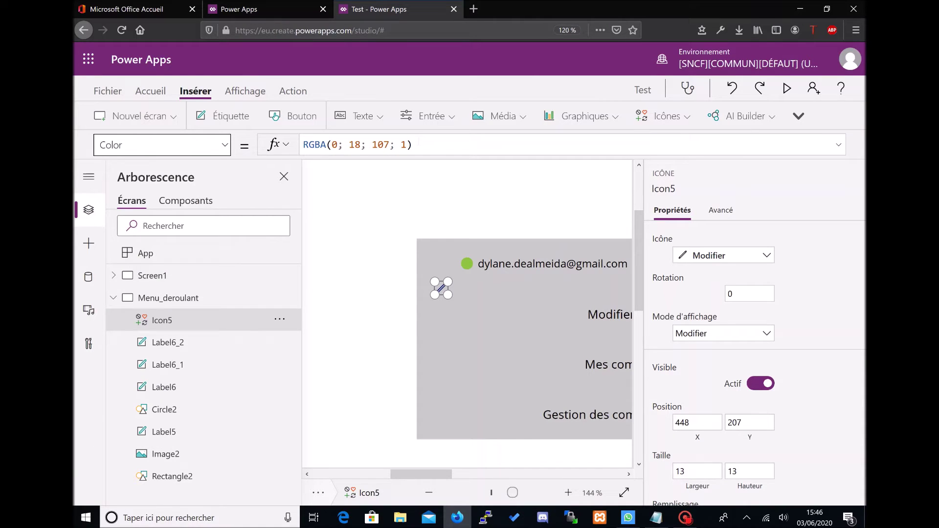
{"action": "key", "text": "ctrl+a"}
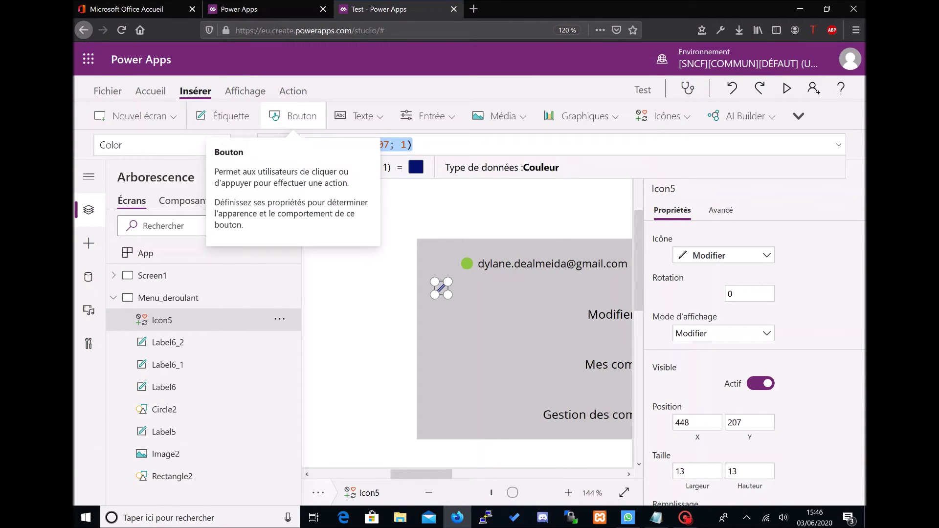
{"action": "type", "text": "Black"}
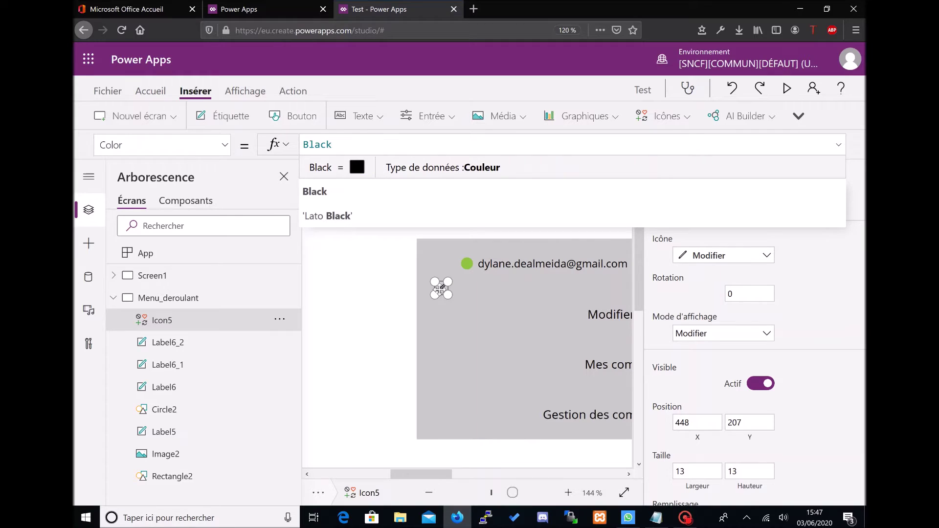
Step: Position the pencil icon at 443, 232 beside the 'Modifier le profil' row
{"action": "left_click_drag", "start_coordinate": [439, 290], "coordinate": [436, 313]}
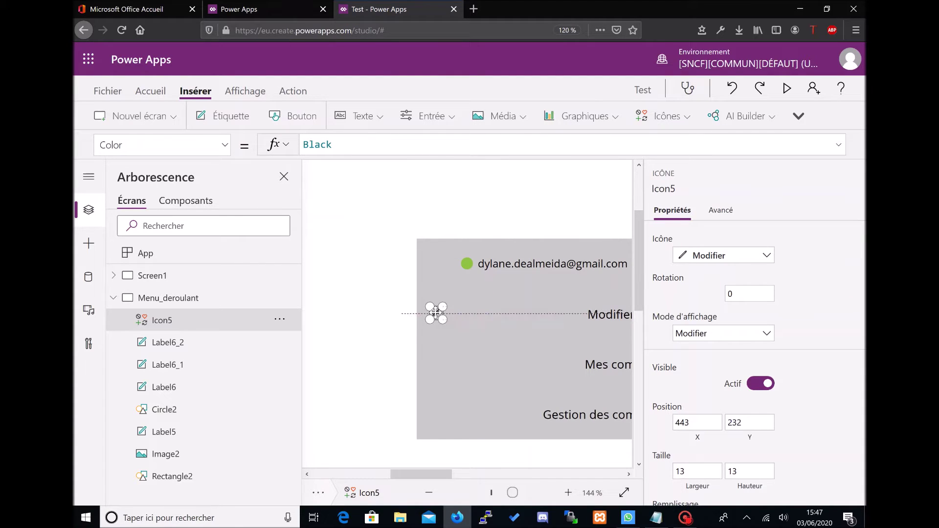
{"action": "left_click", "coordinate": [490, 230]}
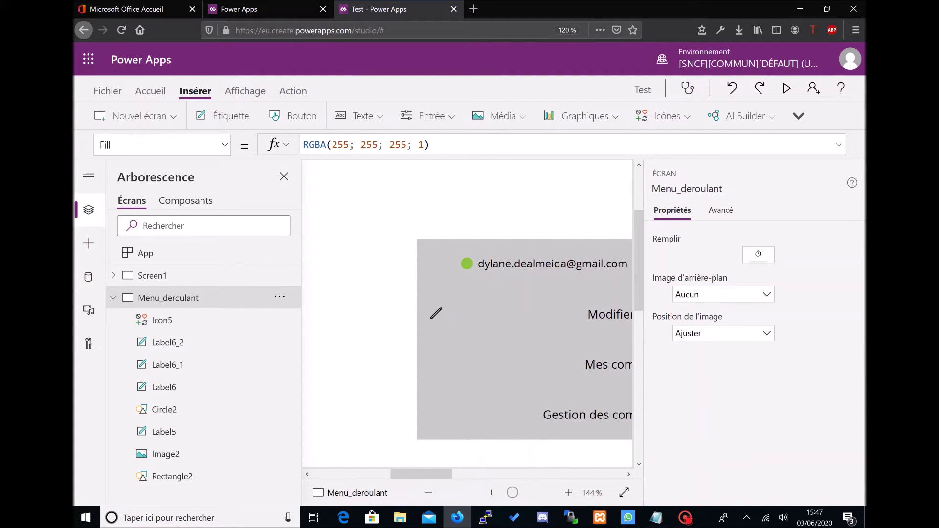
{"action": "left_click", "coordinate": [662, 116]}
{"action": "scroll", "coordinate": [707, 199], "scroll_direction": "down", "scroll_amount": 10}
Step: Insert the Journal icon and move it toward the menu card
{"action": "scroll", "coordinate": [707, 201], "scroll_direction": "up", "scroll_amount": 6}
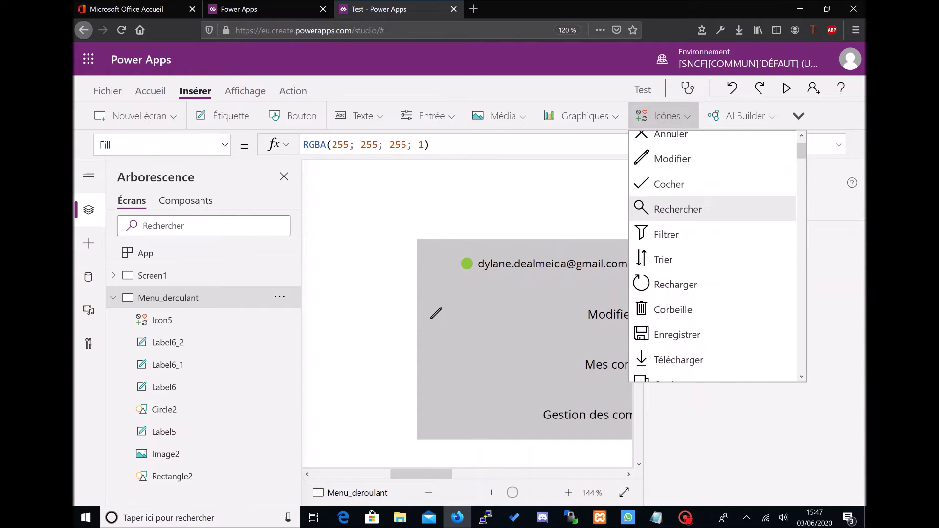
{"action": "scroll", "coordinate": [708, 208], "scroll_direction": "down", "scroll_amount": 8}
{"action": "scroll", "coordinate": [708, 208], "scroll_direction": "down", "scroll_amount": 10}
{"action": "scroll", "coordinate": [708, 217], "scroll_direction": "down", "scroll_amount": 5}
{"action": "left_click", "coordinate": [683, 217]}
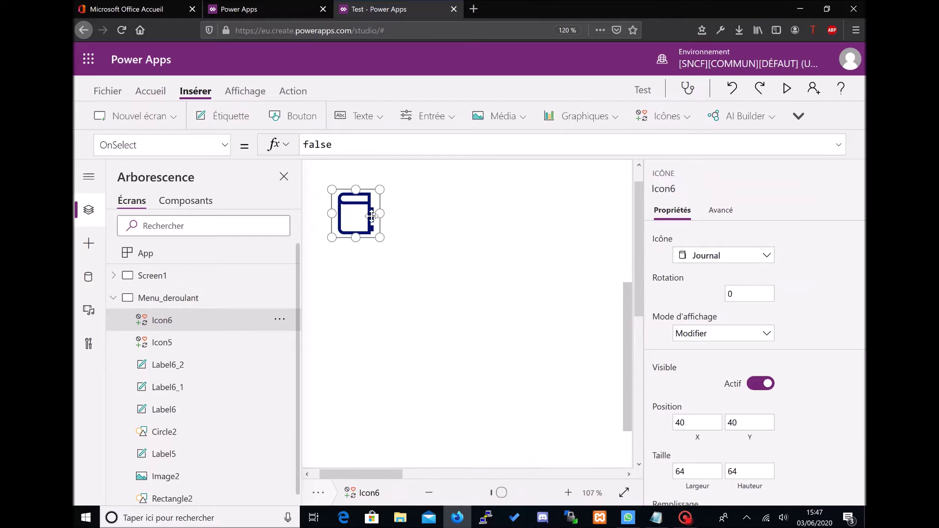
{"action": "left_click_drag", "start_coordinate": [357, 215], "coordinate": [614, 331]}
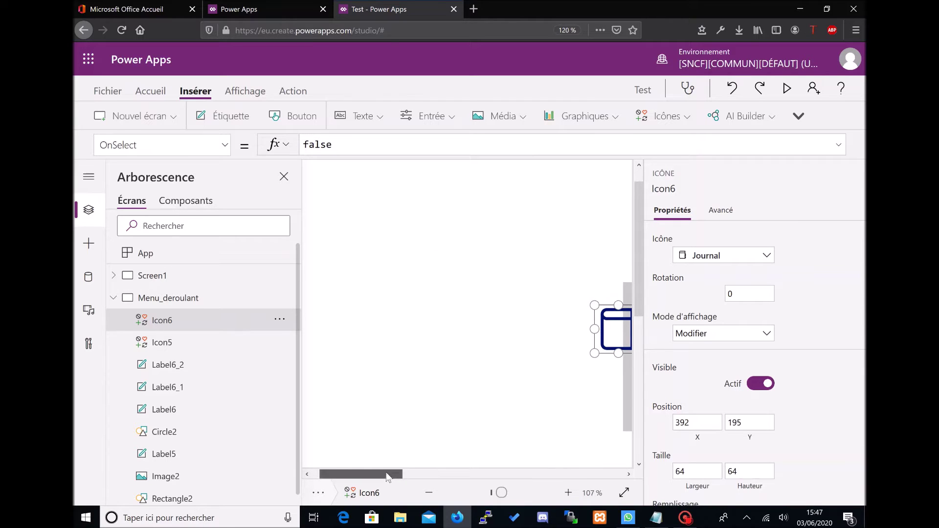
Step: Size the Journal icon 13 × 13 and place it below the pencil beside 'Mes commandes'
{"action": "left_click_drag", "start_coordinate": [379, 474], "coordinate": [430, 474]}
{"action": "type", "text": "13"}
{"action": "key", "text": "Tab"}
{"action": "type", "text": "13"}
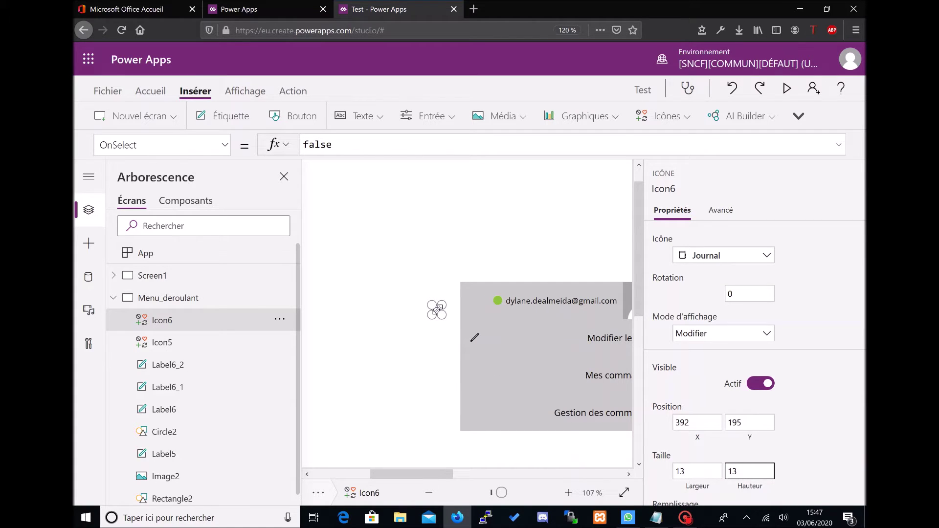
{"action": "mouse_move", "coordinate": [437, 309]}
{"action": "left_mouse_down"}
{"action": "mouse_move", "coordinate": [473, 353]}
{"action": "mouse_move", "coordinate": [473, 370]}
{"action": "left_mouse_up"}
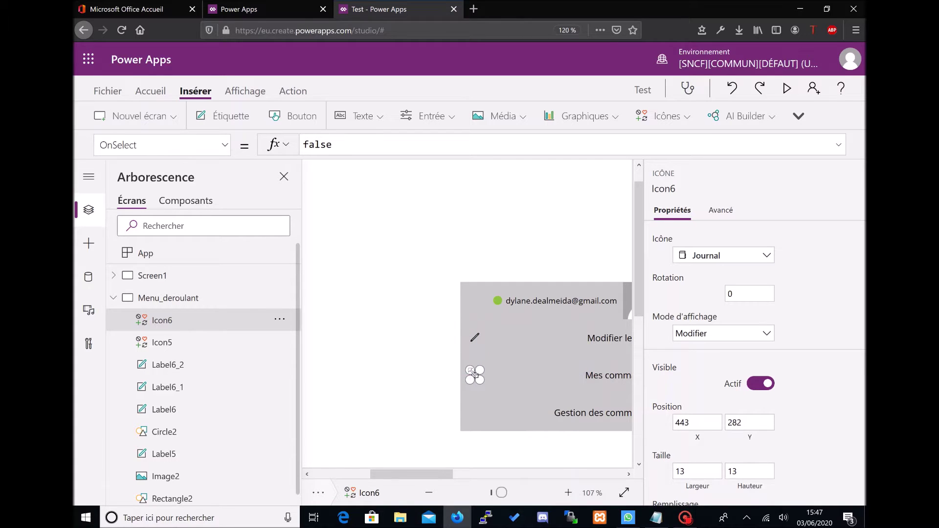
{"action": "left_click", "coordinate": [398, 299]}
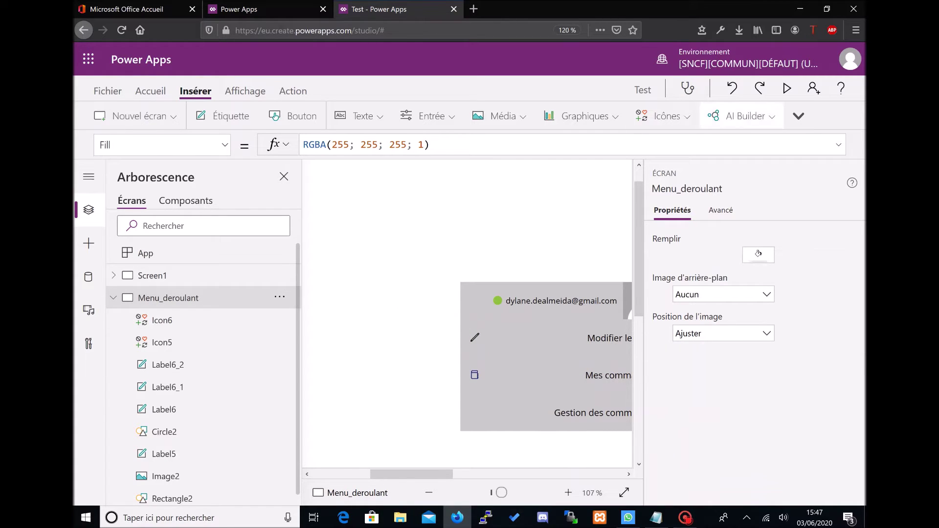
Step: Insert the Filtrer icon and move it onto the menu card
{"action": "left_click", "coordinate": [662, 116]}
{"action": "scroll", "coordinate": [694, 241], "scroll_direction": "down", "scroll_amount": 5}
{"action": "scroll", "coordinate": [694, 244], "scroll_direction": "down", "scroll_amount": 5}
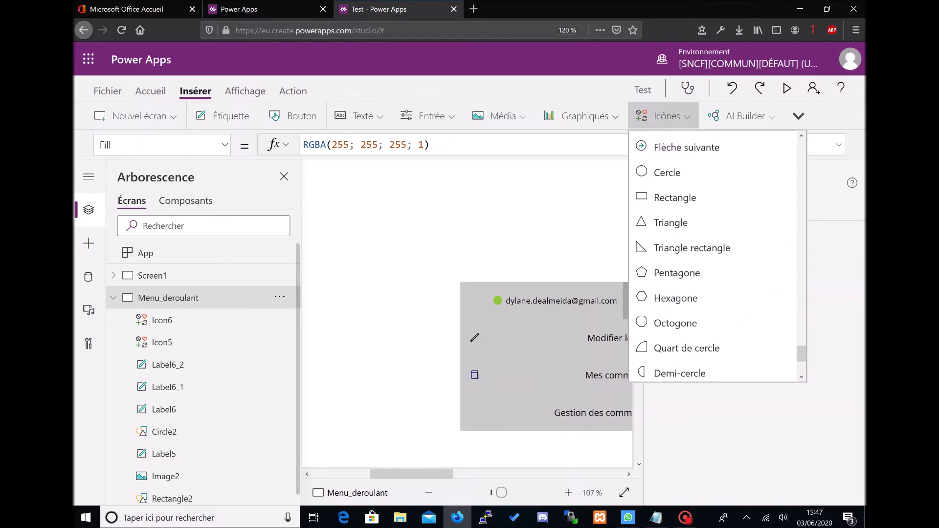
{"action": "scroll", "coordinate": [694, 244], "scroll_direction": "up", "scroll_amount": 10}
{"action": "scroll", "coordinate": [672, 243], "scroll_direction": "down", "scroll_amount": 1}
{"action": "scroll", "coordinate": [672, 243], "scroll_direction": "up", "scroll_amount": 10}
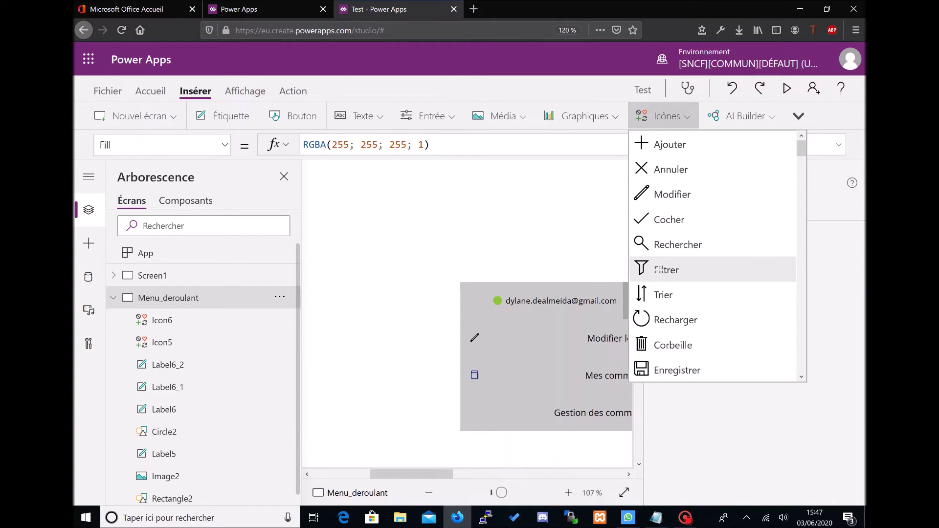
{"action": "left_click", "coordinate": [672, 270]}
{"action": "left_click", "coordinate": [483, 496]}
{"action": "left_click_drag", "start_coordinate": [342, 191], "coordinate": [524, 315]}
Step: Size the Filtrer icon 13 × 13 and place it beside 'Gestion des commandes'
{"action": "left_click", "coordinate": [703, 474]}
{"action": "type", "text": "1"}
{"action": "key", "text": "Tab"}
{"action": "type", "text": "1"}
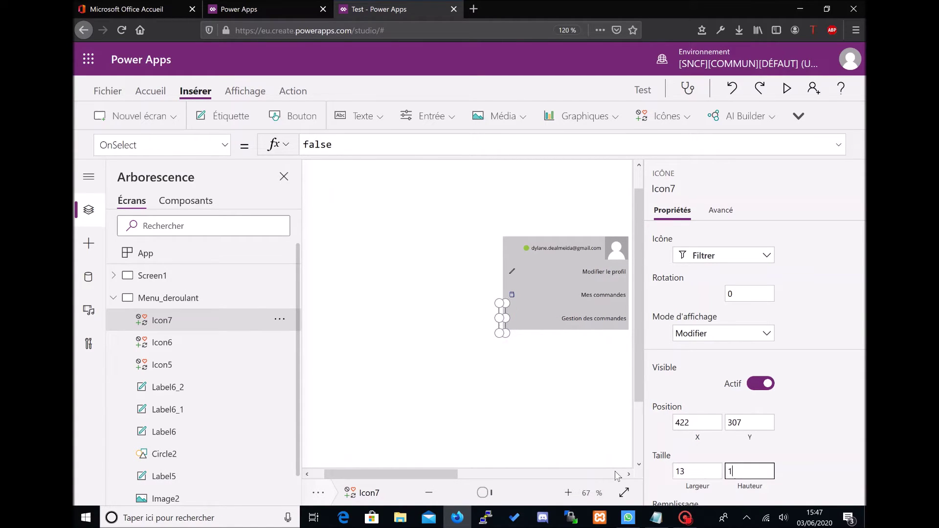
{"action": "type", "text": "3"}
{"action": "left_click", "coordinate": [500, 492]}
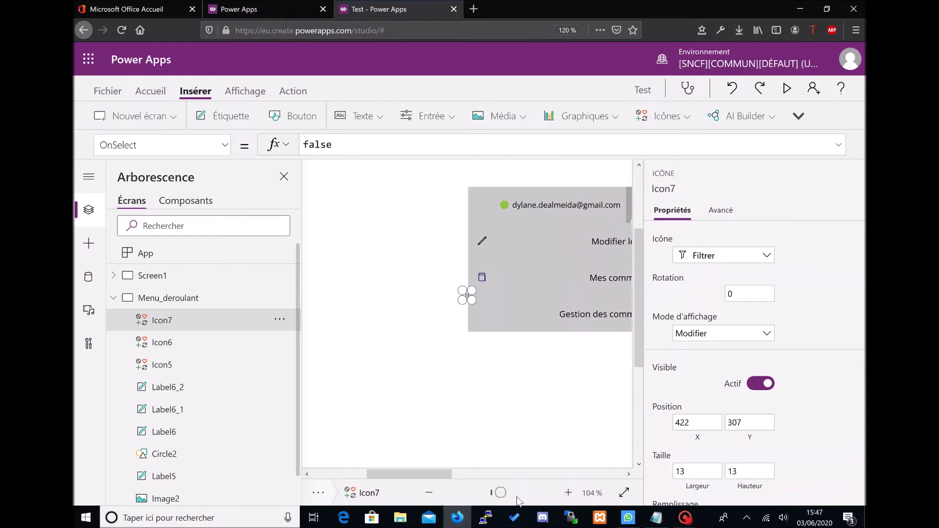
{"action": "scroll", "coordinate": [467, 295], "scroll_direction": "up", "scroll_amount": 3}
{"action": "left_click_drag", "start_coordinate": [488, 322], "coordinate": [488, 342]}
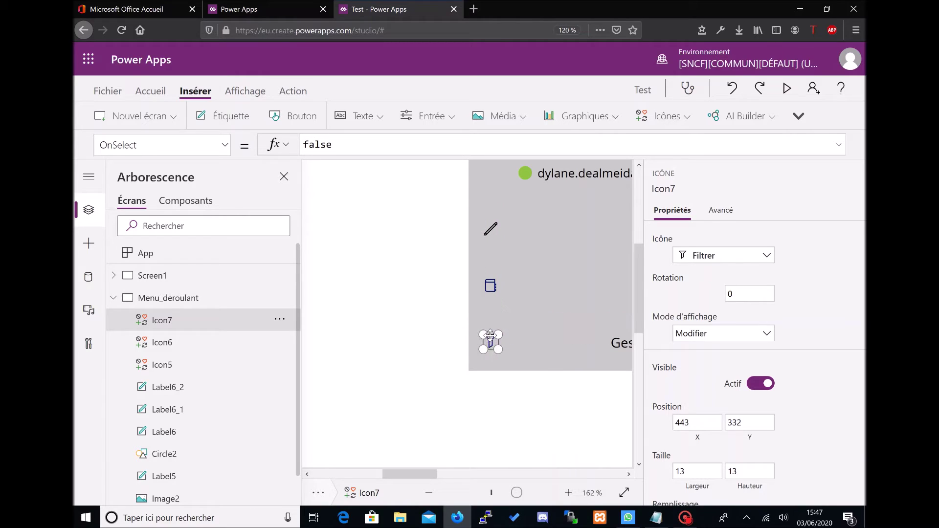
{"action": "left_click", "coordinate": [490, 277]}
{"action": "left_click", "coordinate": [427, 316]}
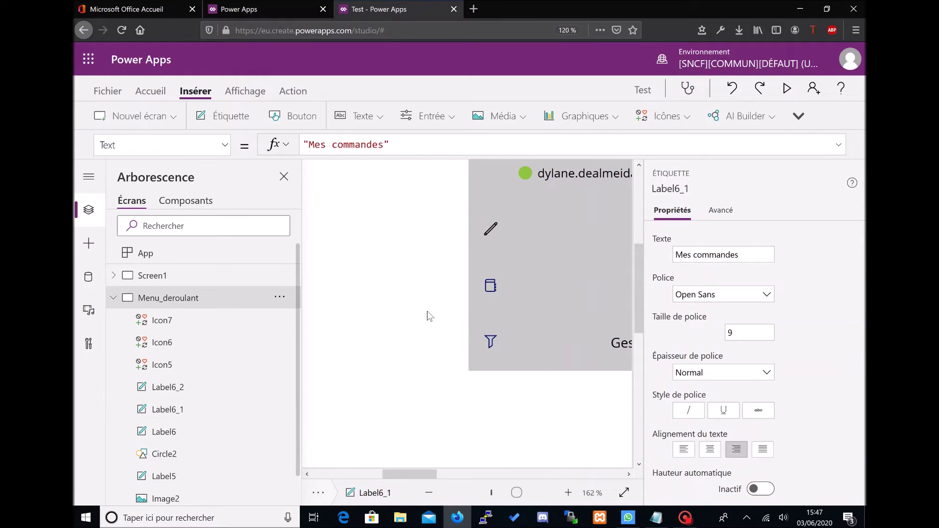
{"action": "left_click", "coordinate": [490, 285]}
Step: Set the Color of the Journal and Filtrer icons to Black
{"action": "left_click", "coordinate": [490, 341], "text": "shift"}
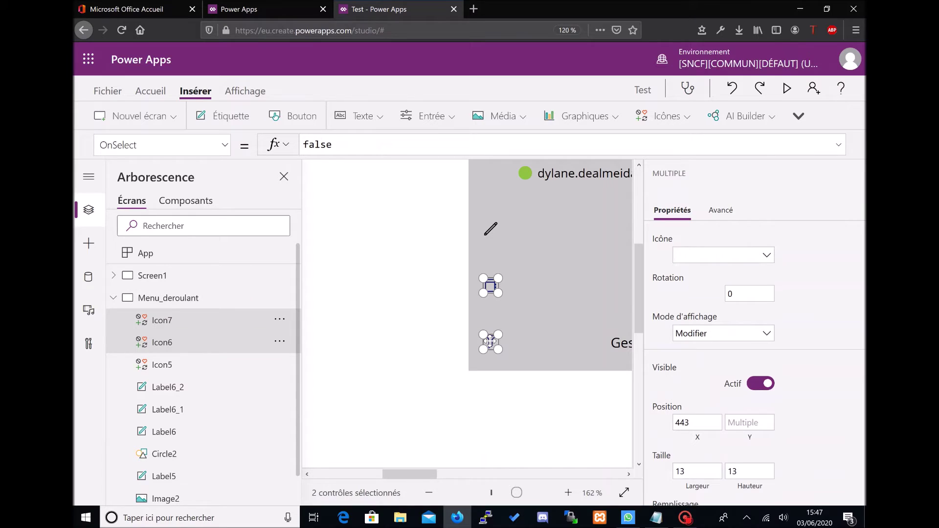
{"action": "left_click", "coordinate": [224, 145]}
{"action": "scroll", "coordinate": [172, 317], "scroll_direction": "up", "scroll_amount": 5}
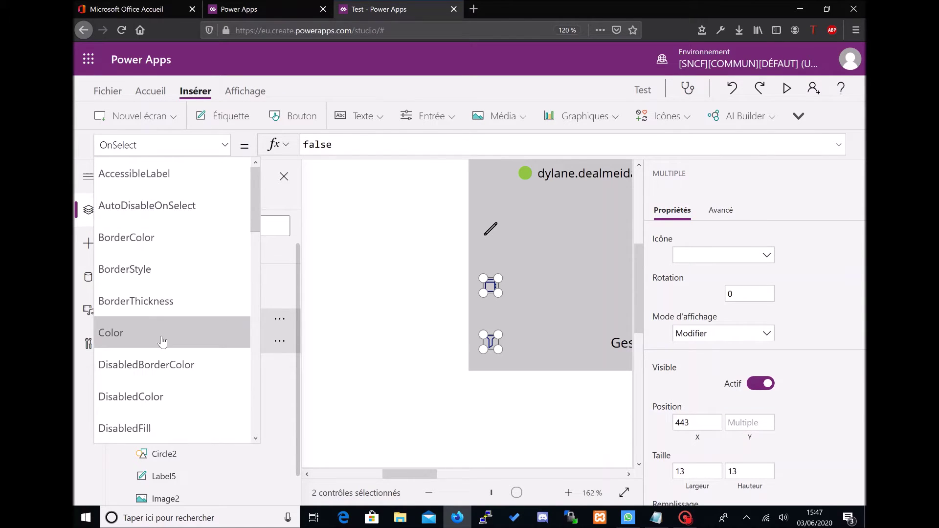
{"action": "left_click", "coordinate": [117, 333]}
{"action": "type", "text": "Black"}
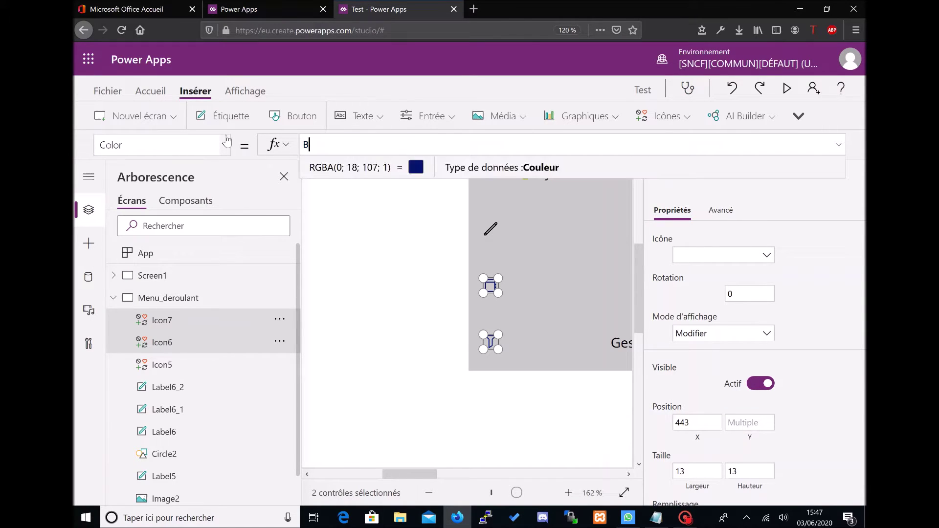
{"action": "left_click", "coordinate": [386, 381]}
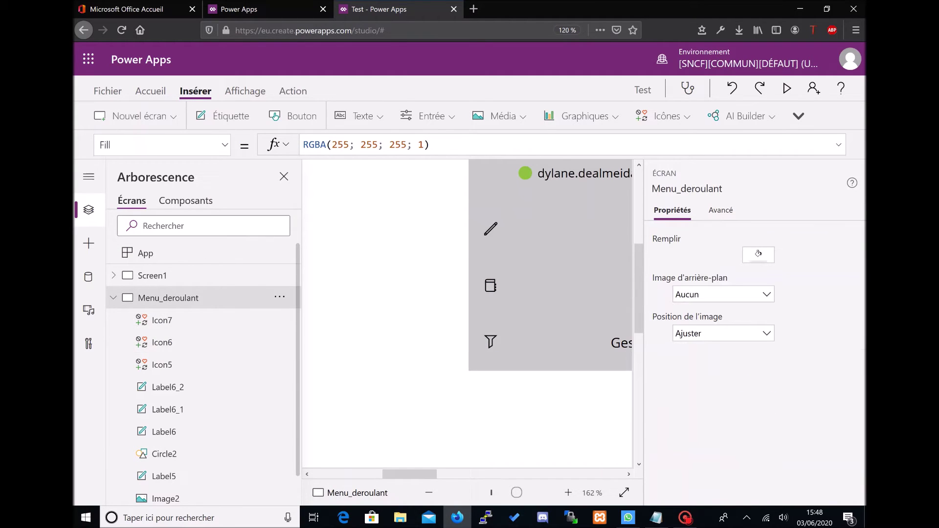
Step: Preview the app, then close it and dismiss the tip to return to the editor
{"action": "left_click", "coordinate": [787, 88]}
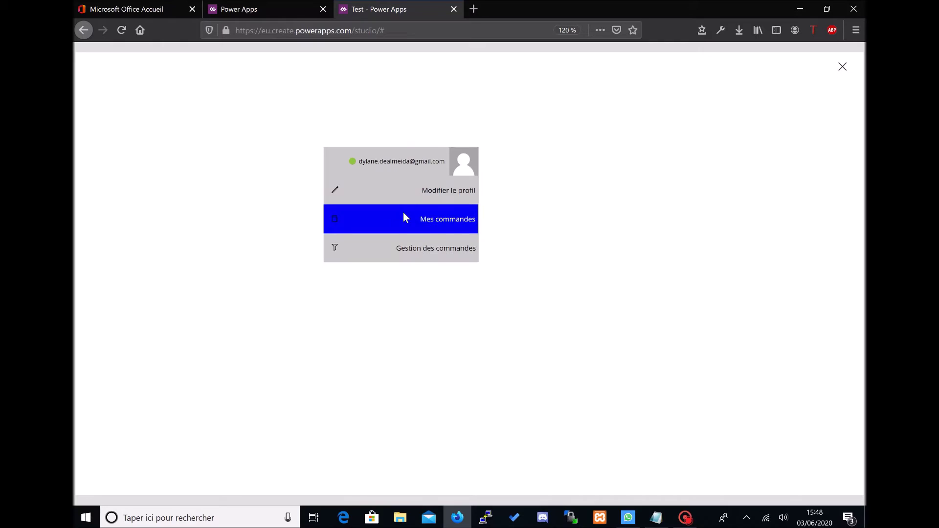
{"action": "left_click", "coordinate": [842, 67]}
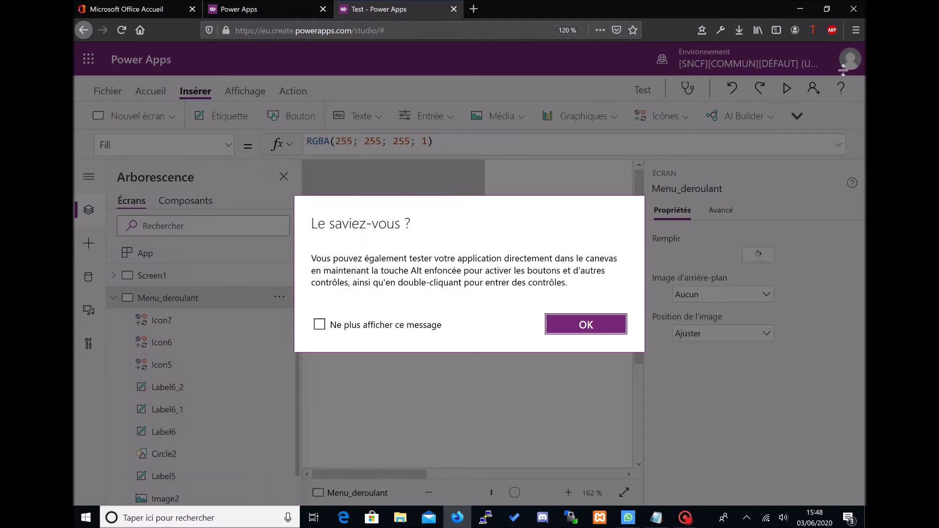
{"action": "left_click", "coordinate": [605, 325]}
{"action": "left_click_drag", "start_coordinate": [443, 471], "coordinate": [417, 471]}
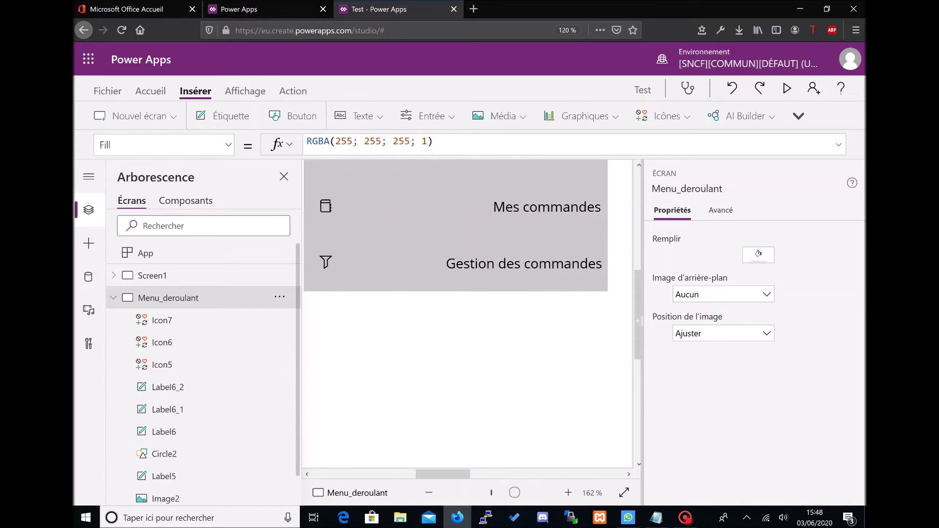
{"action": "scroll", "coordinate": [637, 318], "scroll_direction": "up", "scroll_amount": 3}
{"action": "left_click_drag", "start_coordinate": [439, 474], "coordinate": [432, 474]}
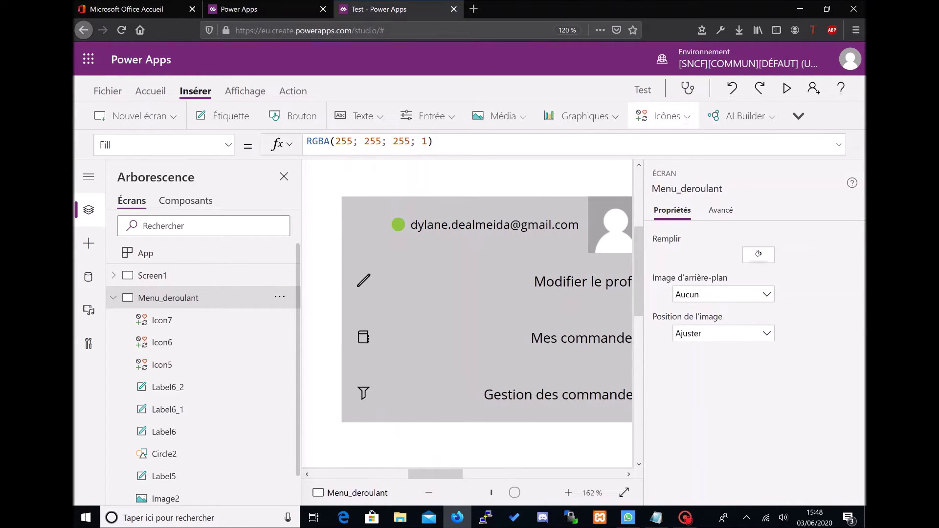
Step: Insert the 'Vers le haut' chevron icon onto the screen
{"action": "left_click", "coordinate": [663, 116]}
{"action": "scroll", "coordinate": [714, 205], "scroll_direction": "down", "scroll_amount": 3}
{"action": "scroll", "coordinate": [714, 220], "scroll_direction": "down", "scroll_amount": 10}
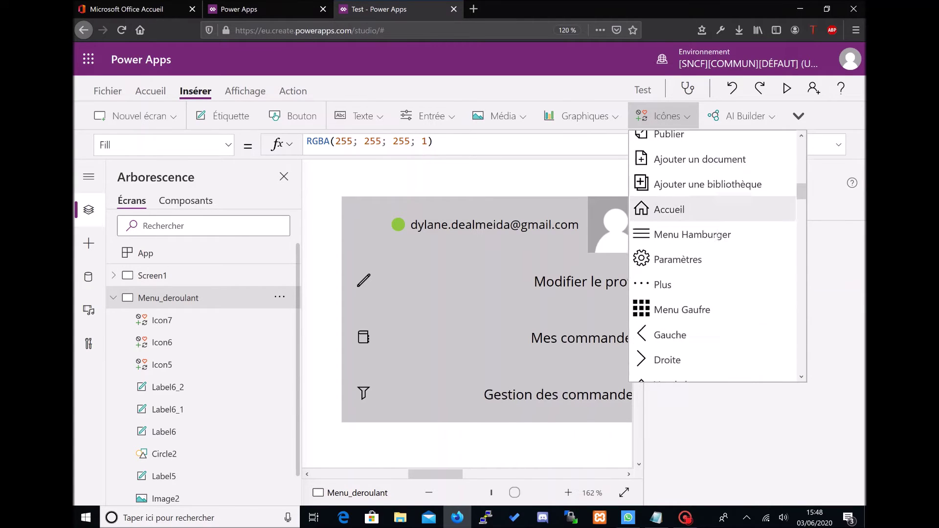
{"action": "scroll", "coordinate": [715, 235], "scroll_direction": "down", "scroll_amount": 3}
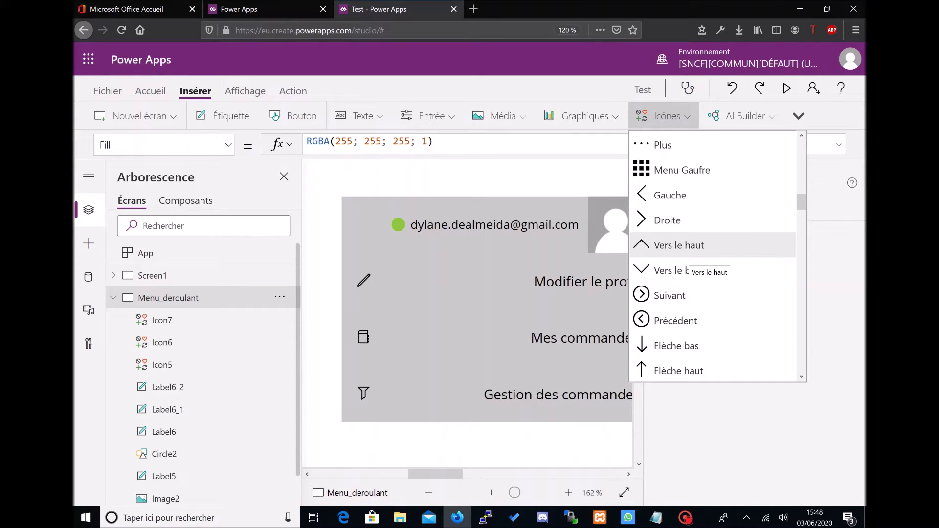
{"action": "left_click", "coordinate": [679, 245]}
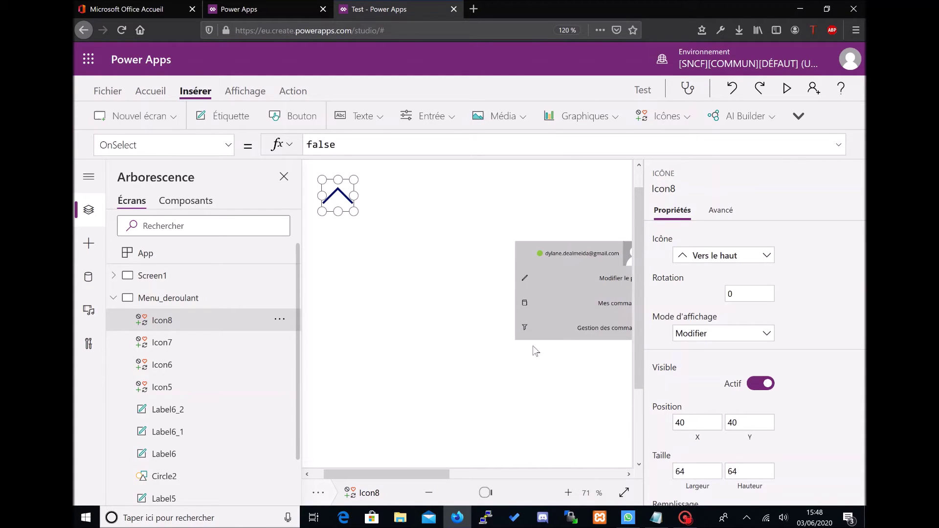
Step: Shrink the chevron and position it at the profile card's top-left corner at 104% zoom
{"action": "left_click_drag", "start_coordinate": [353, 212], "coordinate": [330, 191]}
{"action": "left_click", "coordinate": [357, 245]}
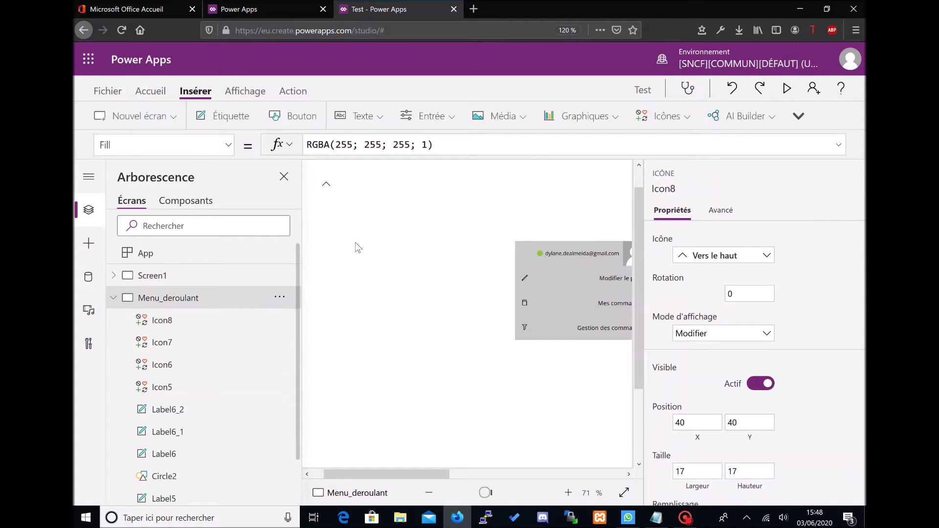
{"action": "left_click", "coordinate": [325, 185]}
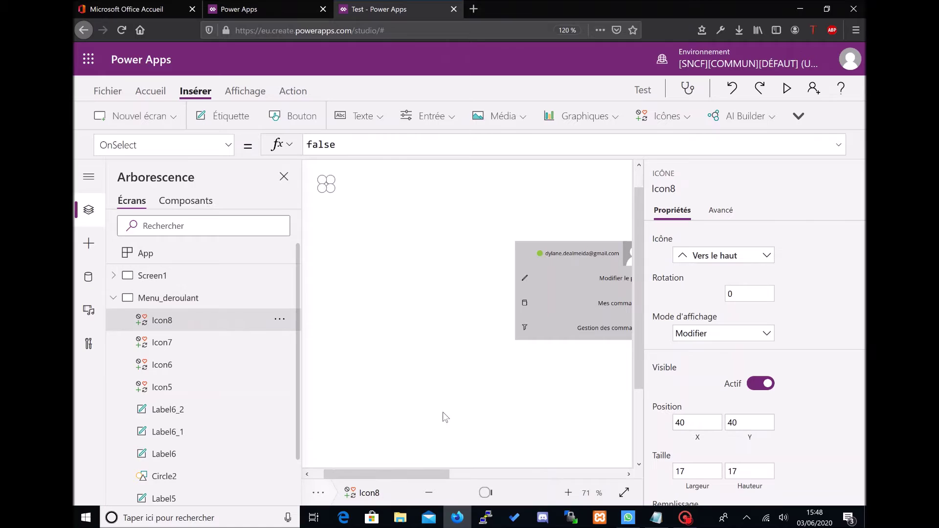
{"action": "left_click", "coordinate": [503, 493]}
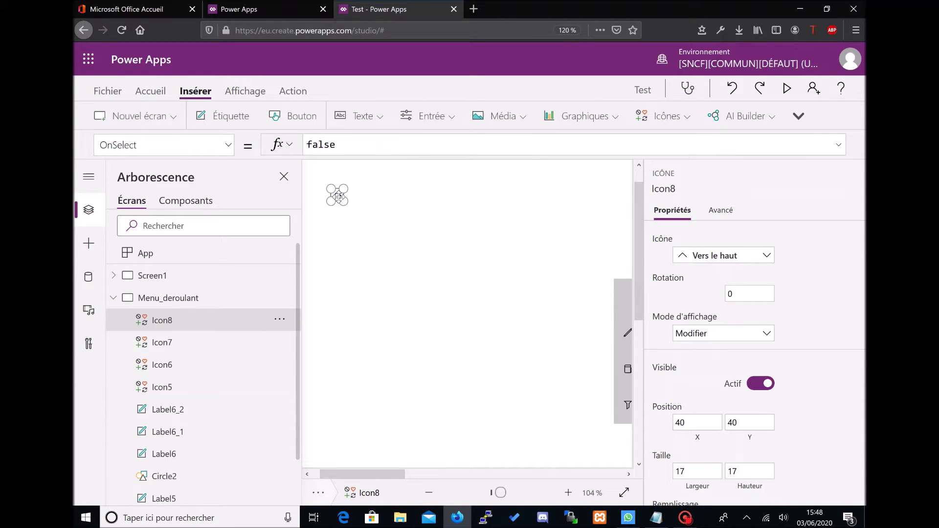
{"action": "left_click_drag", "start_coordinate": [630, 358], "coordinate": [622, 294]}
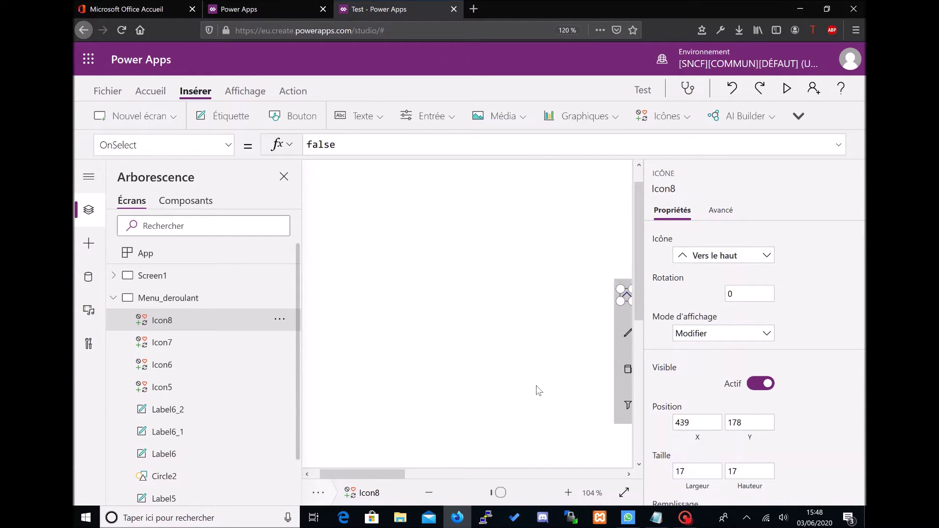
{"action": "left_click_drag", "start_coordinate": [397, 474], "coordinate": [462, 473]}
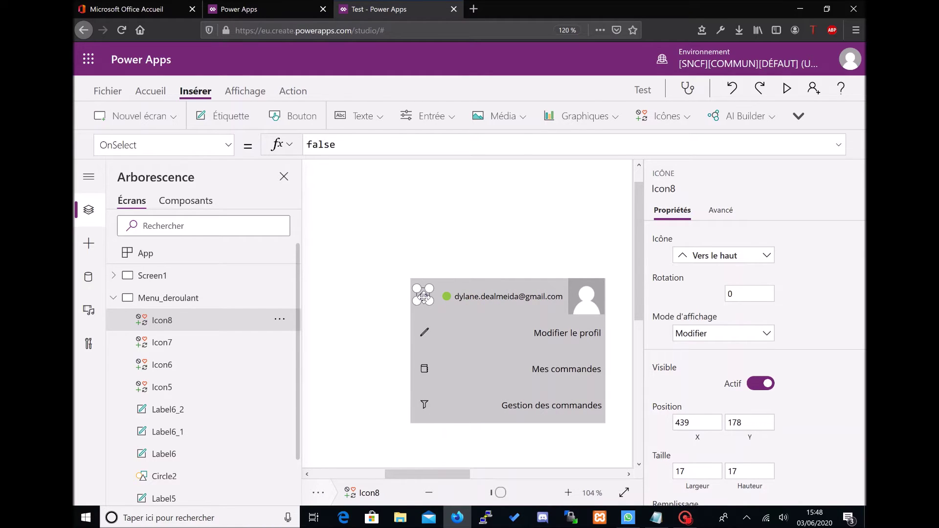
{"action": "left_click_drag", "start_coordinate": [425, 297], "coordinate": [428, 301]}
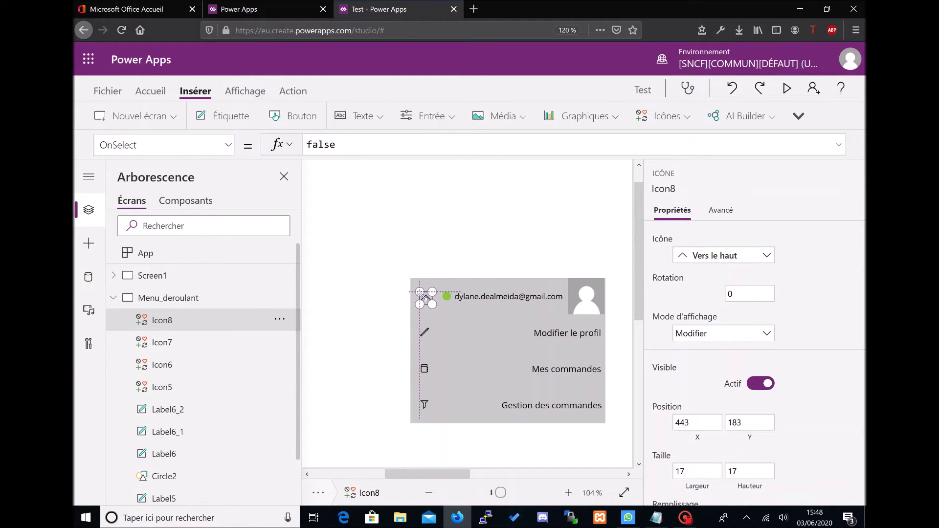
{"action": "left_click", "coordinate": [427, 246]}
{"action": "left_click", "coordinate": [425, 296]}
{"action": "key", "text": "Up"}
{"action": "key", "text": "Up"}
{"action": "key", "text": "Up"}
{"action": "key", "text": "Up"}
{"action": "key", "text": "Up"}
{"action": "key", "text": "Left"}
{"action": "key", "text": "Left"}
{"action": "key", "text": "Left"}
{"action": "key", "text": "Left"}
{"action": "key", "text": "Left"}
{"action": "left_click", "coordinate": [464, 241]}
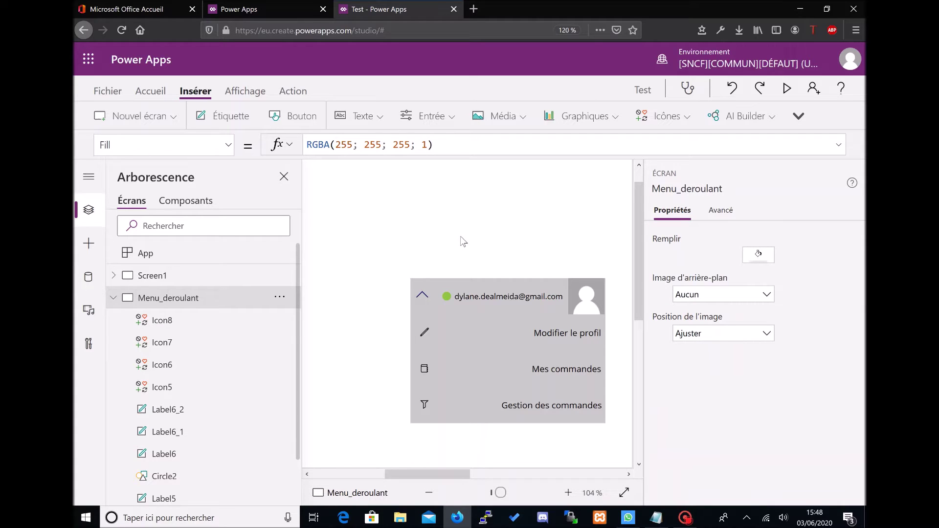
Step: Preview the app, then return to the editor at 67% zoom with the input controls list showing
{"action": "left_click", "coordinate": [786, 88]}
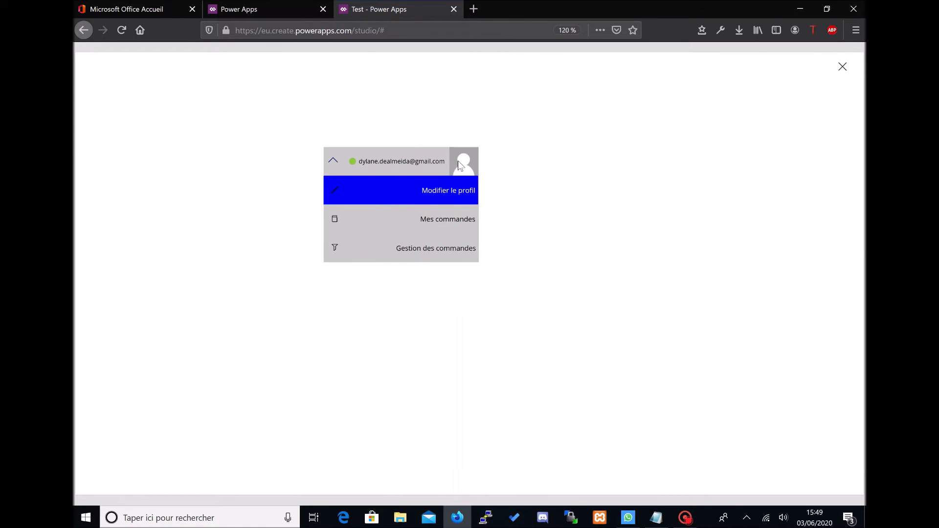
{"action": "left_click", "coordinate": [842, 67]}
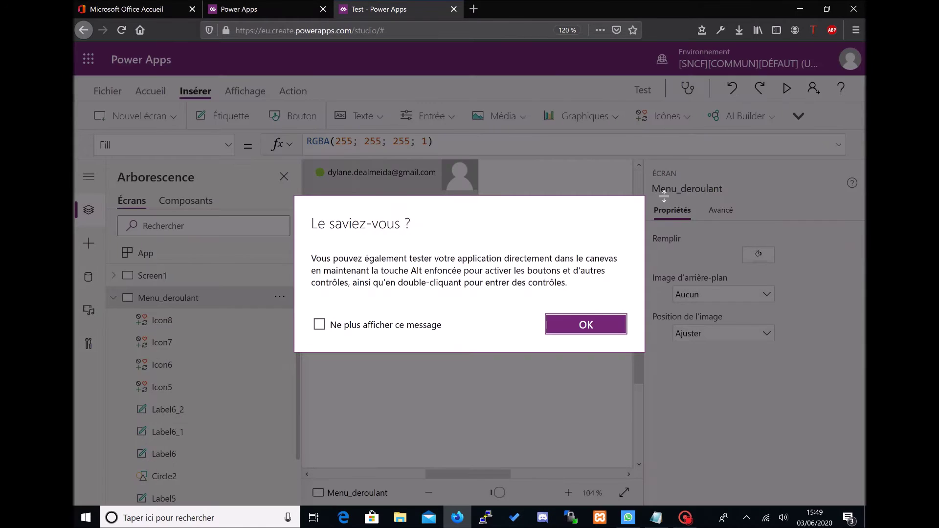
{"action": "left_click", "coordinate": [586, 325]}
{"action": "left_click", "coordinate": [484, 493]}
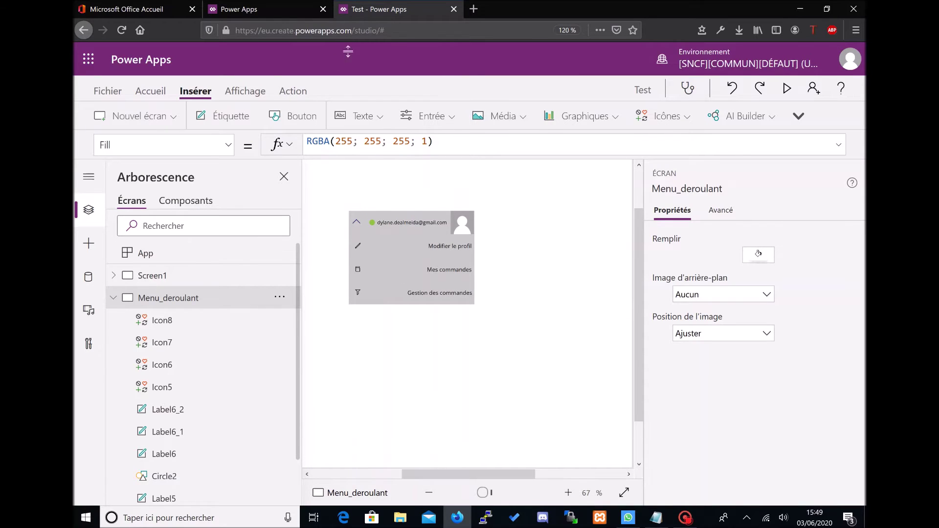
{"action": "left_click", "coordinate": [427, 116]}
{"action": "scroll", "coordinate": [439, 268], "scroll_direction": "down", "scroll_amount": 3}
Step: Insert a timer, Timer2, and place it just above the grey profile card
{"action": "left_click", "coordinate": [439, 319]}
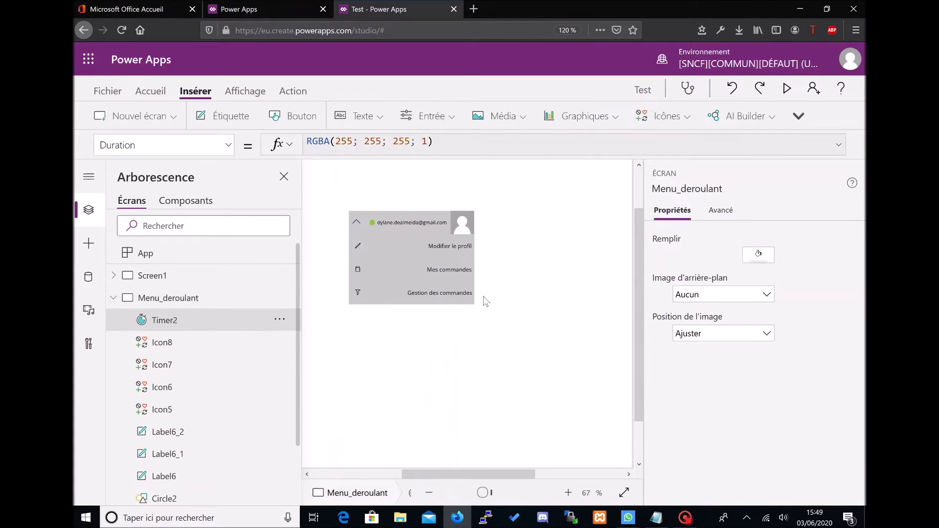
{"action": "left_click_drag", "start_coordinate": [459, 472], "coordinate": [407, 467]}
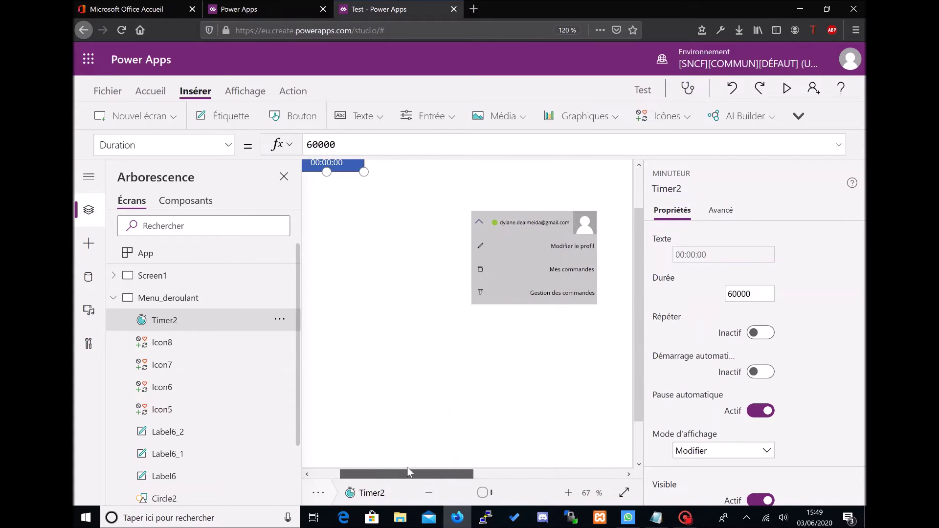
{"action": "left_click_drag", "start_coordinate": [345, 170], "coordinate": [528, 188]}
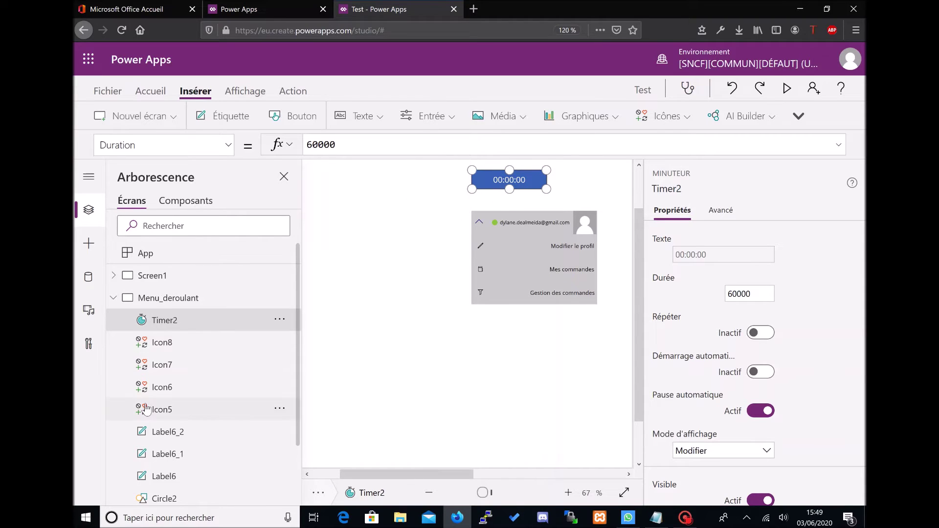
{"action": "scroll", "coordinate": [162, 408], "scroll_direction": "down", "scroll_amount": 3}
{"action": "left_click", "coordinate": [177, 495]}
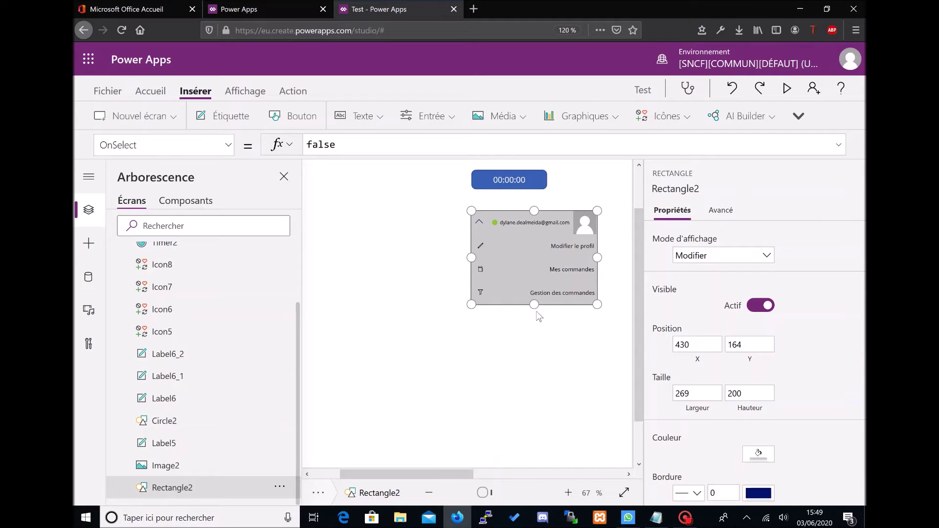
Step: Shrink Rectangle2 to height 50 and rotate chevron Icon8 by 180 so it points down
{"action": "left_click_drag", "start_coordinate": [534, 305], "coordinate": [533, 234]}
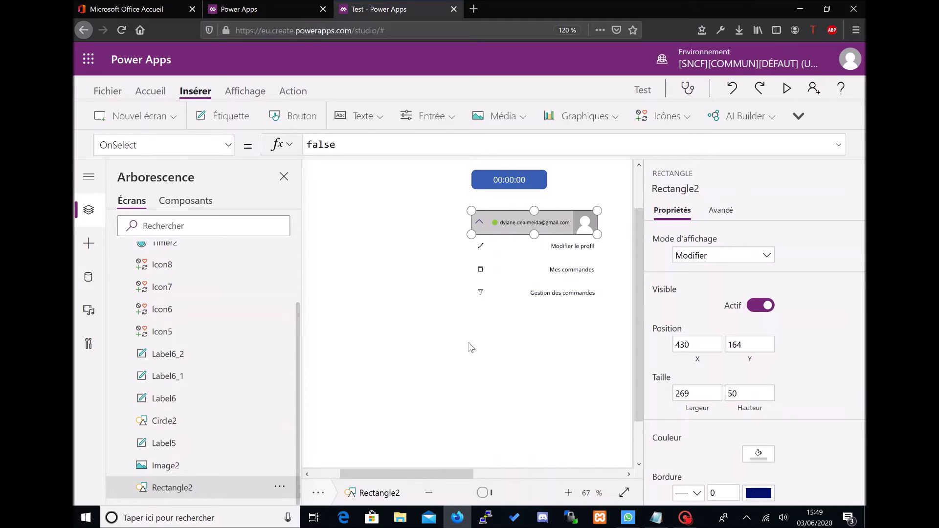
{"action": "left_click", "coordinate": [449, 227]}
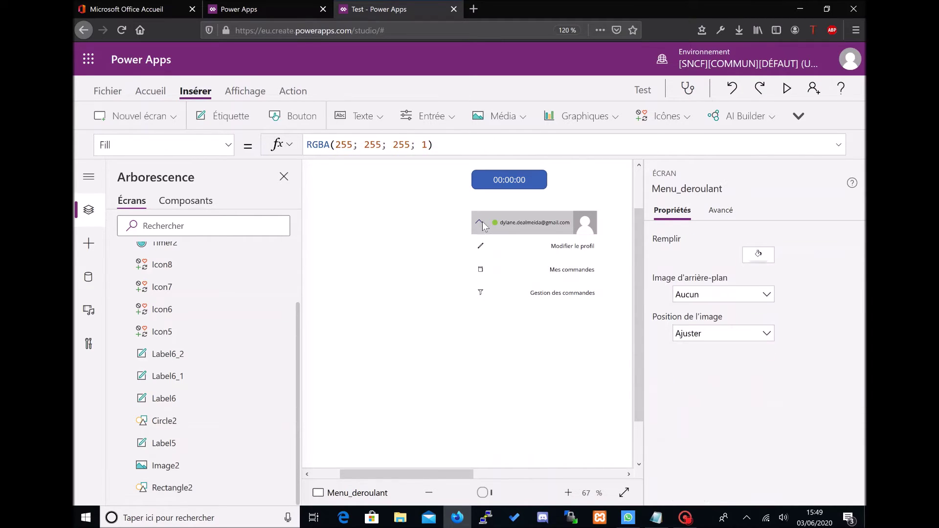
{"action": "left_click", "coordinate": [481, 225]}
{"action": "left_click", "coordinate": [730, 294]}
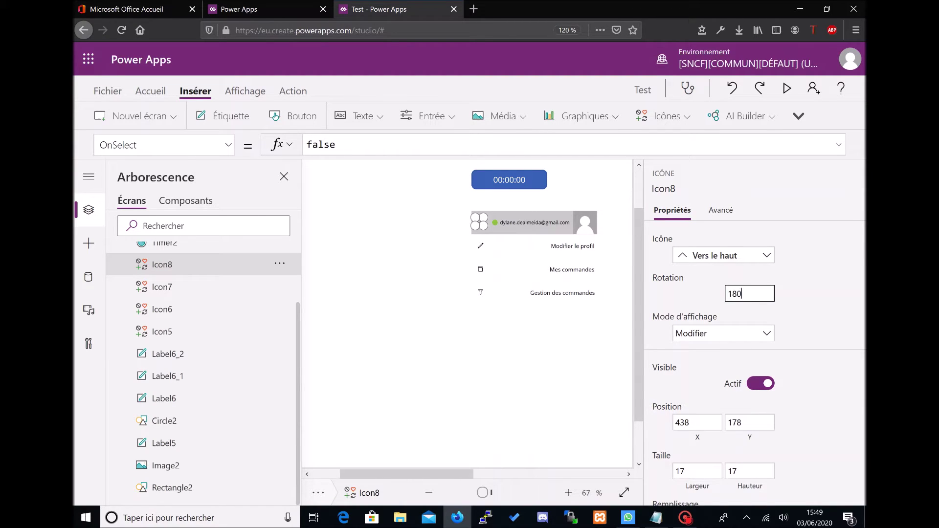
{"action": "left_click", "coordinate": [392, 286]}
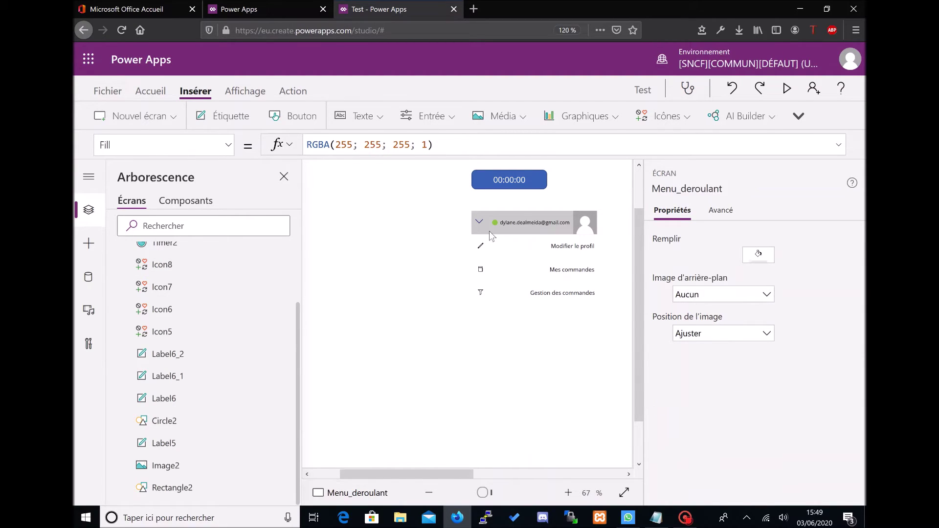
{"action": "scroll", "coordinate": [274, 309], "scroll_direction": "up", "scroll_amount": 2}
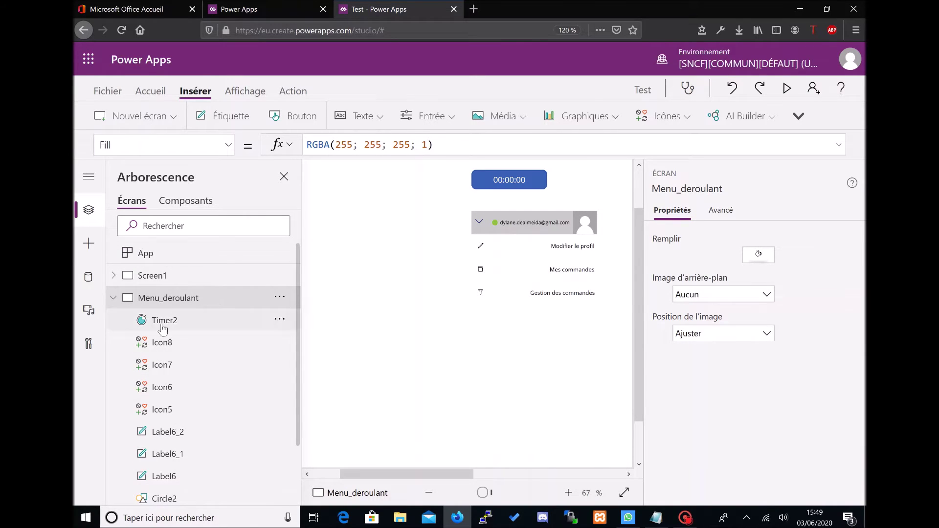
Step: Set the Menu_deroulant screen's OnVisible to UpdateContext({MenuHeight: 50})
{"action": "left_click", "coordinate": [228, 145]}
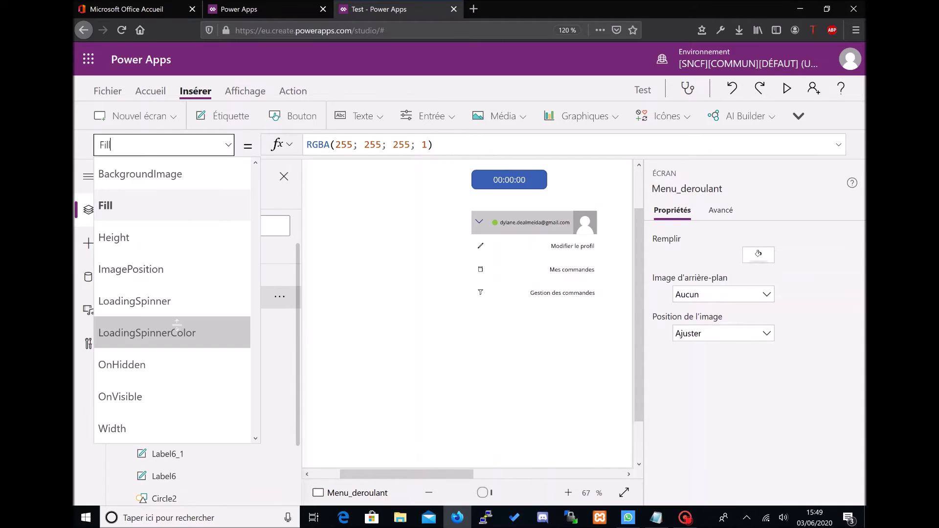
{"action": "left_click", "coordinate": [147, 389]}
{"action": "left_click", "coordinate": [308, 145]}
{"action": "type", "text": "UpdateContext({"}
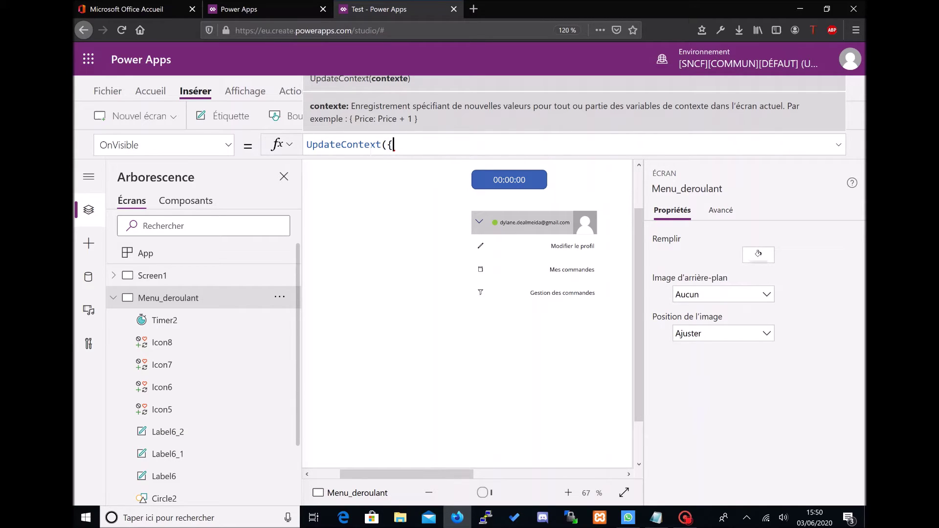
{"action": "type", "text": "MenuHeight: 50})"}
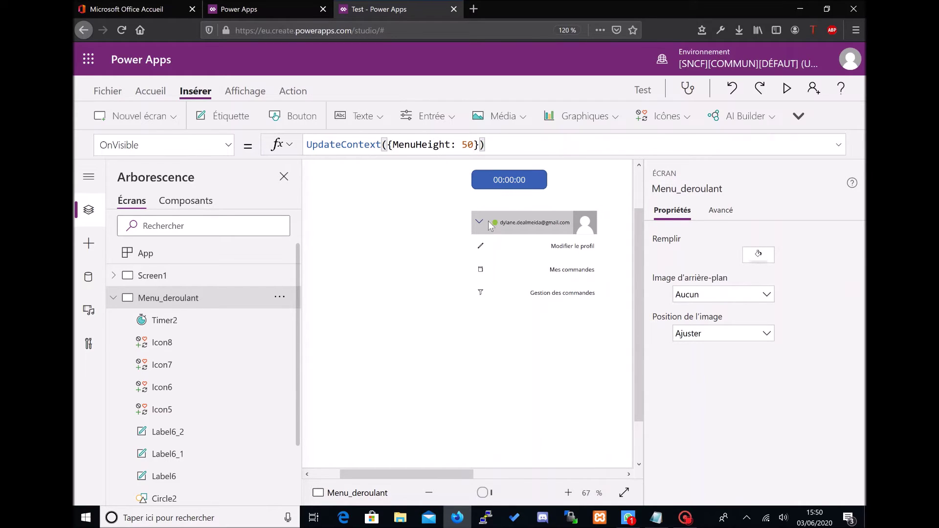
{"action": "left_click", "coordinate": [488, 228]}
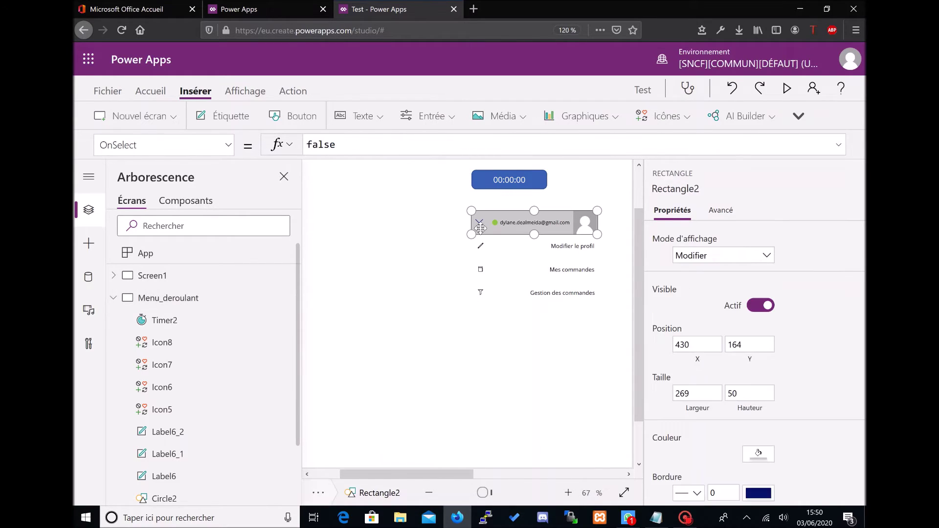
Step: Replace Rectangle2's Height value of 50 with the MenuHeight variable
{"action": "left_click", "coordinate": [228, 145]}
{"action": "scroll", "coordinate": [172, 329], "scroll_direction": "up", "scroll_amount": 2}
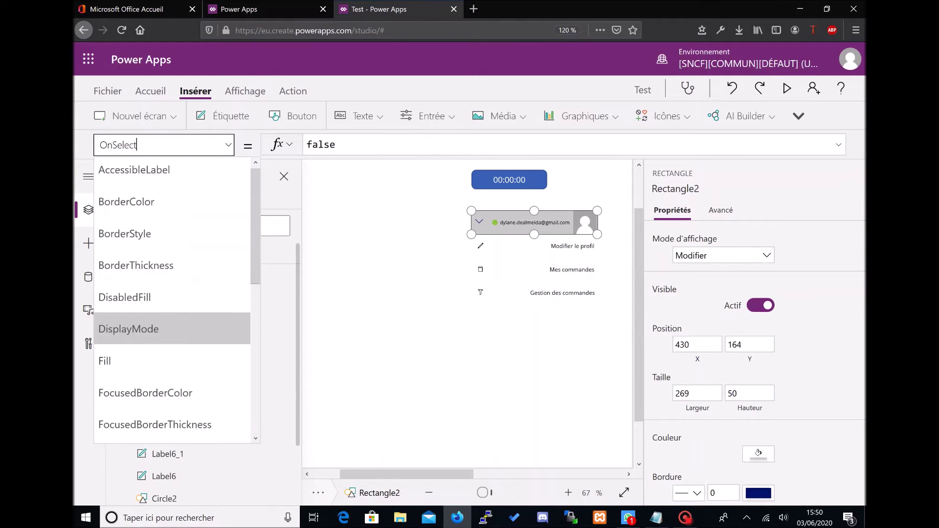
{"action": "scroll", "coordinate": [195, 290], "scroll_direction": "down", "scroll_amount": 5}
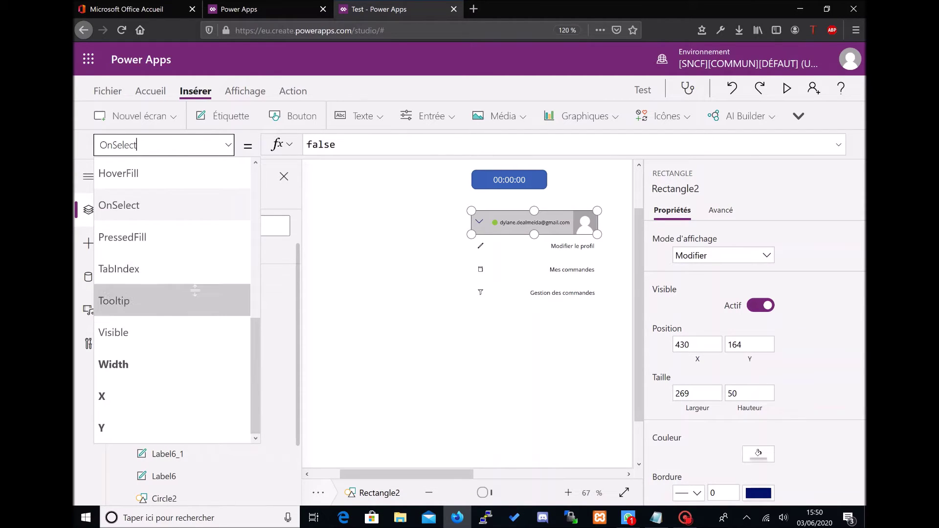
{"action": "scroll", "coordinate": [195, 290], "scroll_direction": "up", "scroll_amount": 3}
{"action": "left_click", "coordinate": [172, 224]}
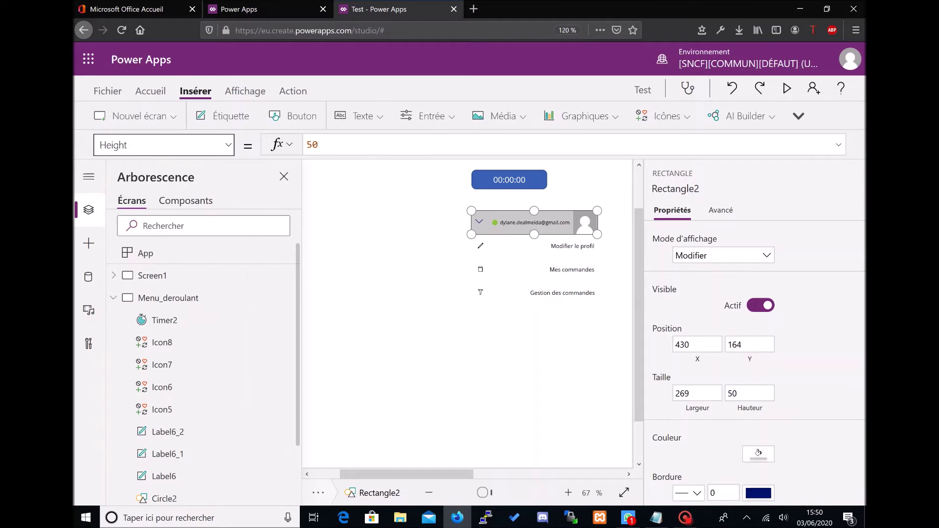
{"action": "left_click", "coordinate": [360, 146]}
{"action": "key", "text": "BackSpace"}
{"action": "key", "text": "BackSpace"}
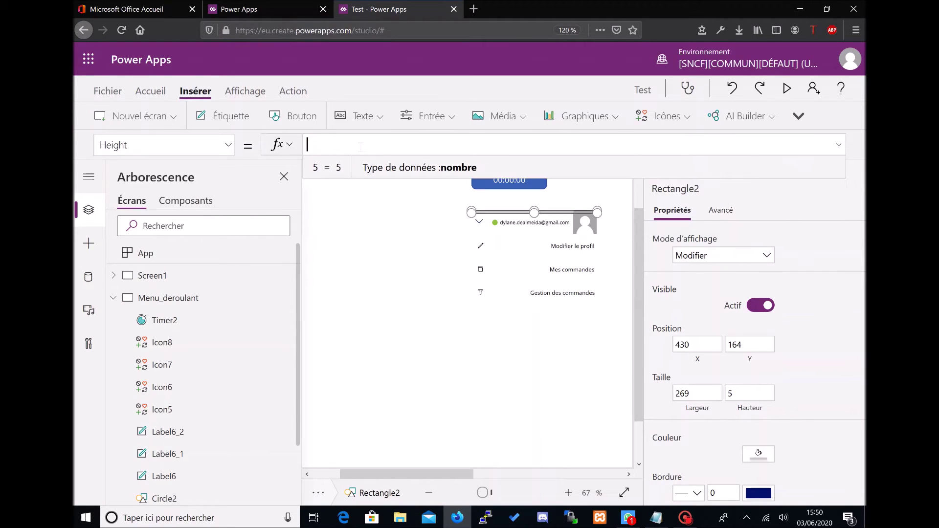
{"action": "type", "text": "Menu"}
{"action": "key", "text": "Tab"}
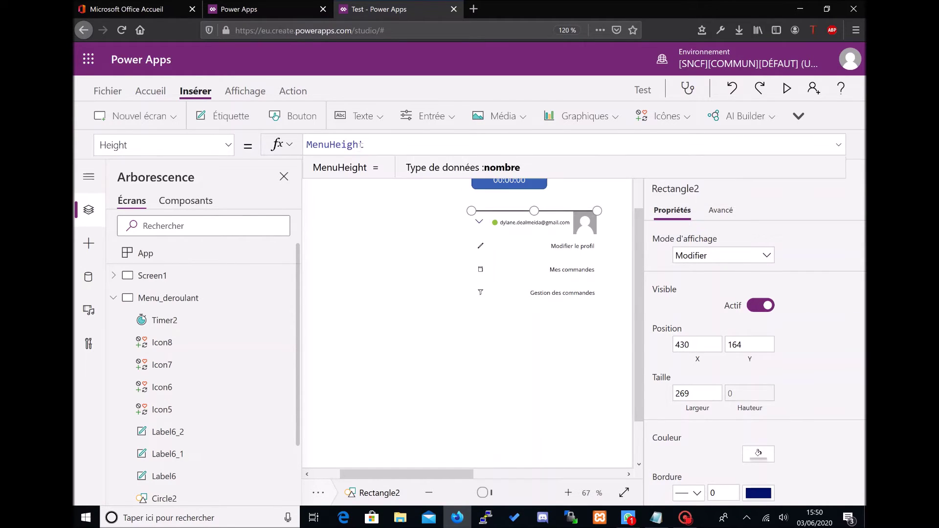
{"action": "left_click", "coordinate": [394, 249]}
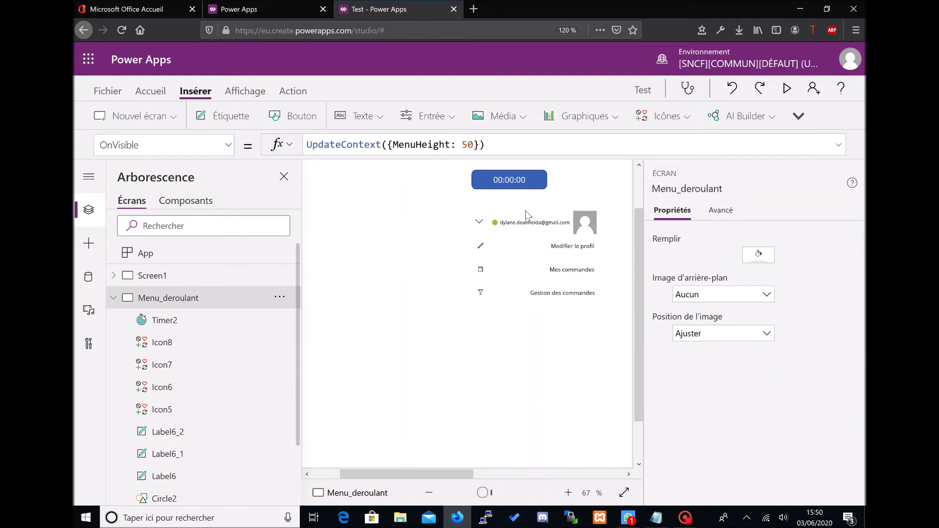
Step: Zoom the canvas out to 50% and switch to Screen1
{"action": "left_click", "coordinate": [467, 492]}
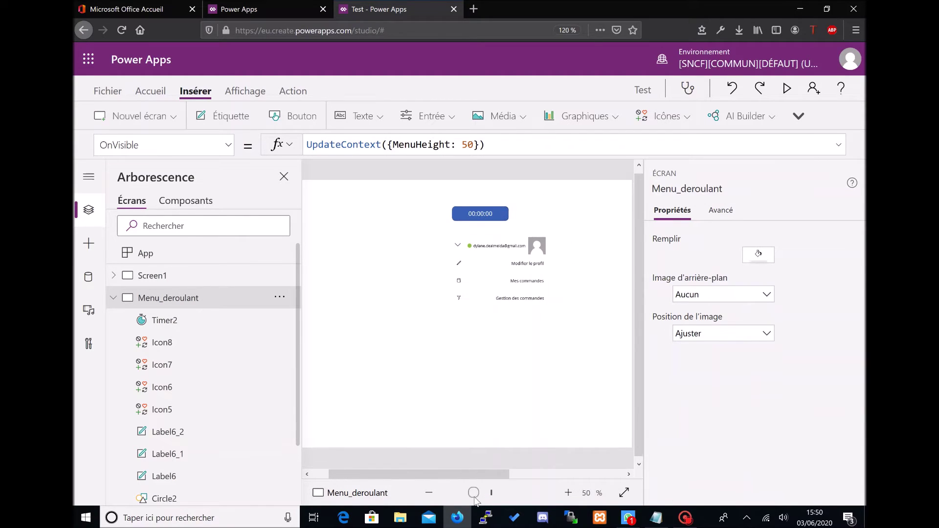
{"action": "left_click_drag", "start_coordinate": [471, 479], "coordinate": [429, 475]}
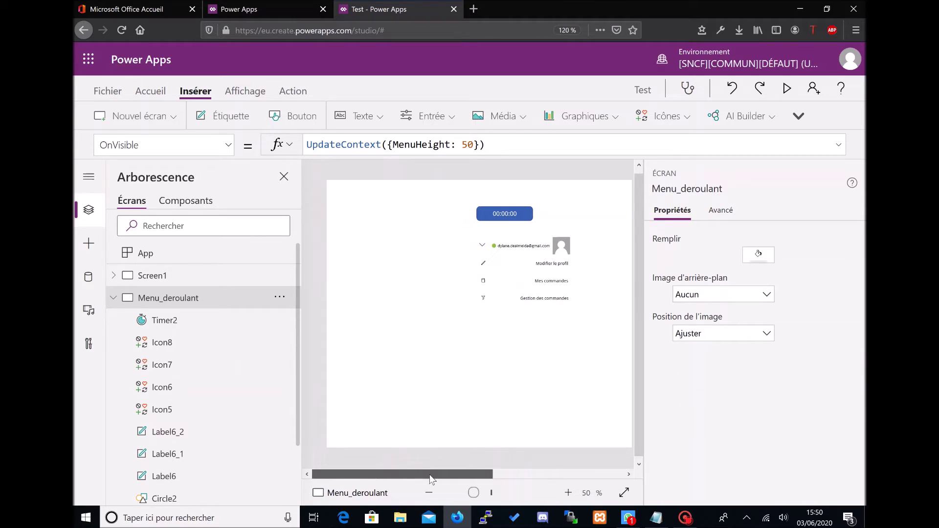
{"action": "left_click", "coordinate": [211, 276]}
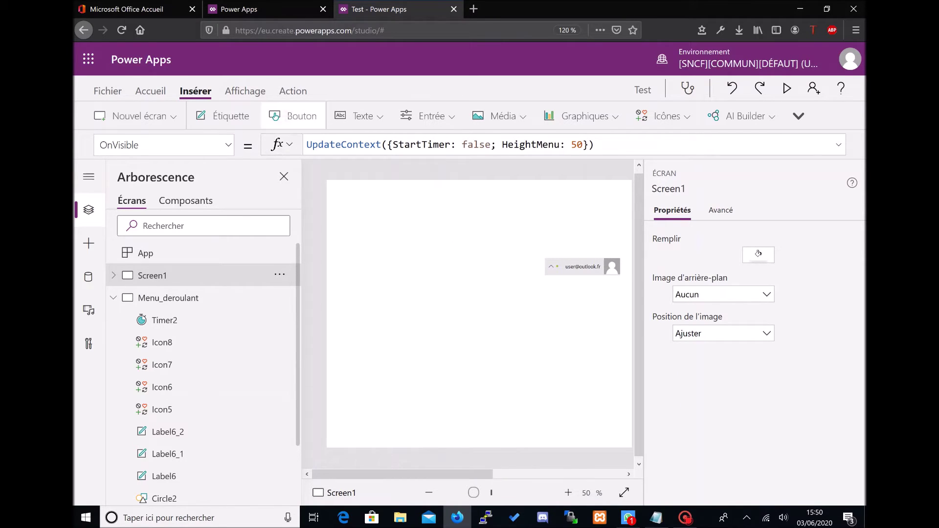
Step: Add a button to Screen1 whose OnSelect is Navigate(Menu_deroulant), then test it
{"action": "left_click", "coordinate": [292, 116]}
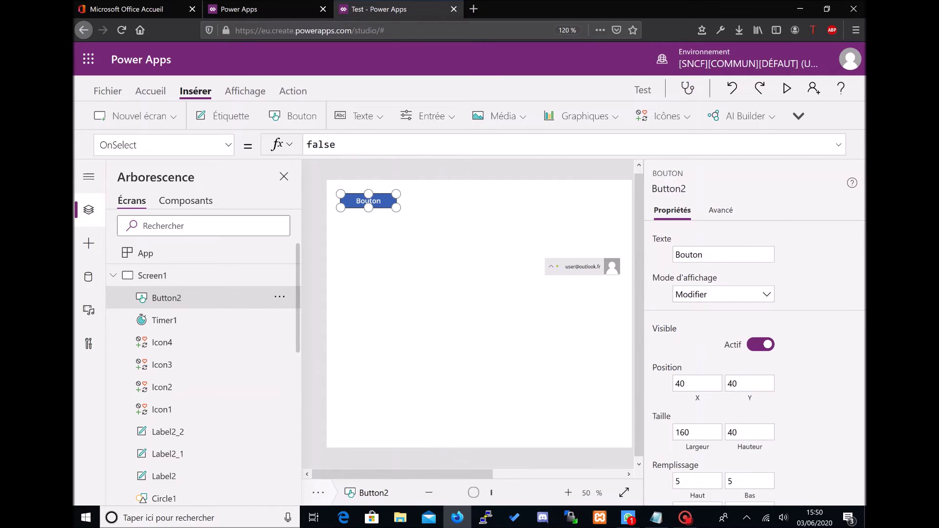
{"action": "key", "text": "ctrl+a"}
{"action": "type", "text": "Navigate("}
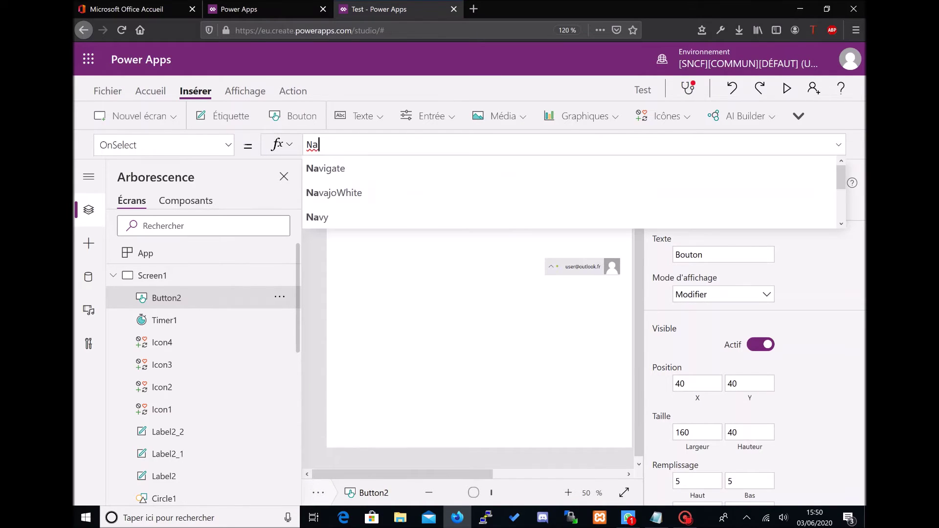
{"action": "key", "text": "Down"}
{"action": "key", "text": "Return"}
{"action": "type", "text": ")"}
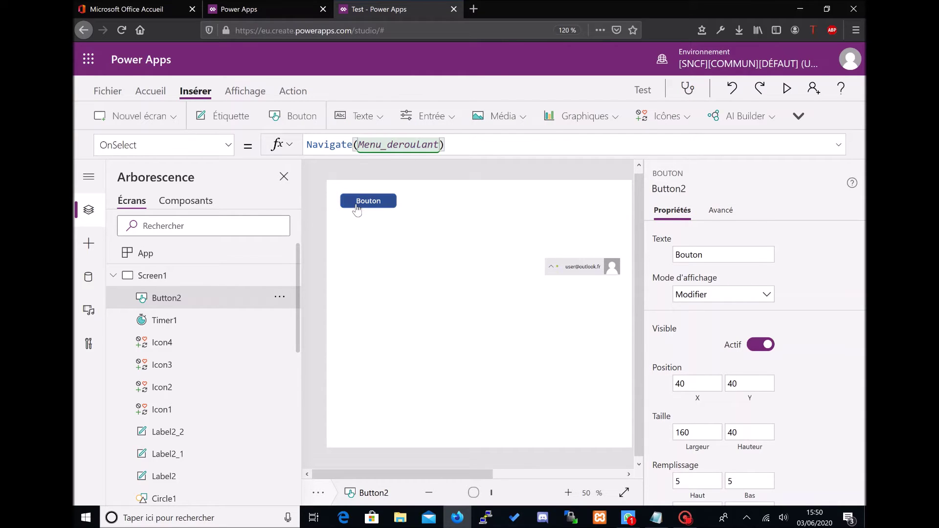
{"action": "left_click", "coordinate": [357, 209], "text": "alt"}
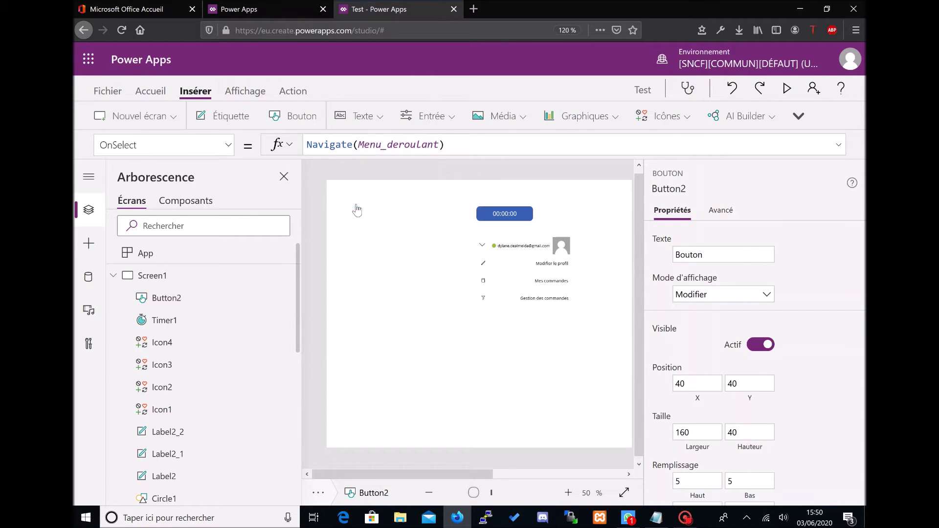
Step: Inspect the header's email label, the rectangle's MenuHeight binding and Menu_deroulant's OnVisible formula
{"action": "left_click", "coordinate": [541, 249]}
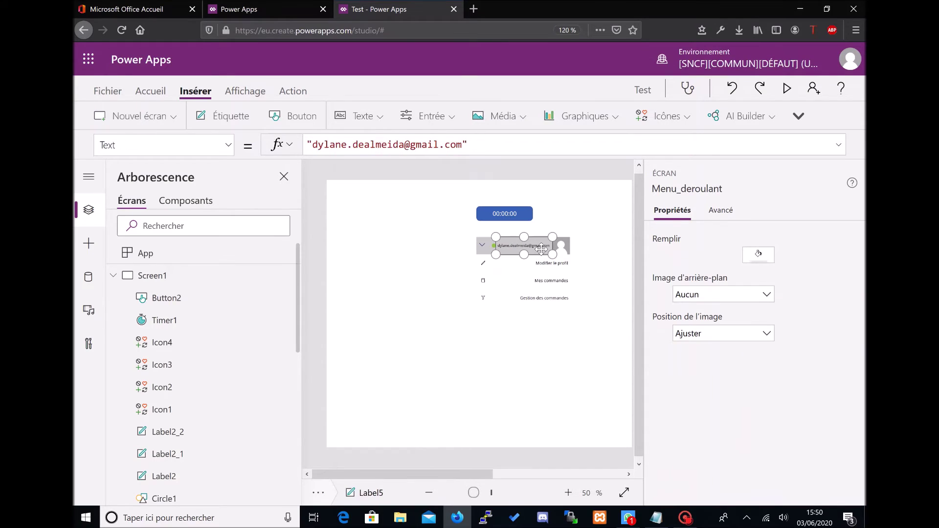
{"action": "left_click", "coordinate": [487, 251]}
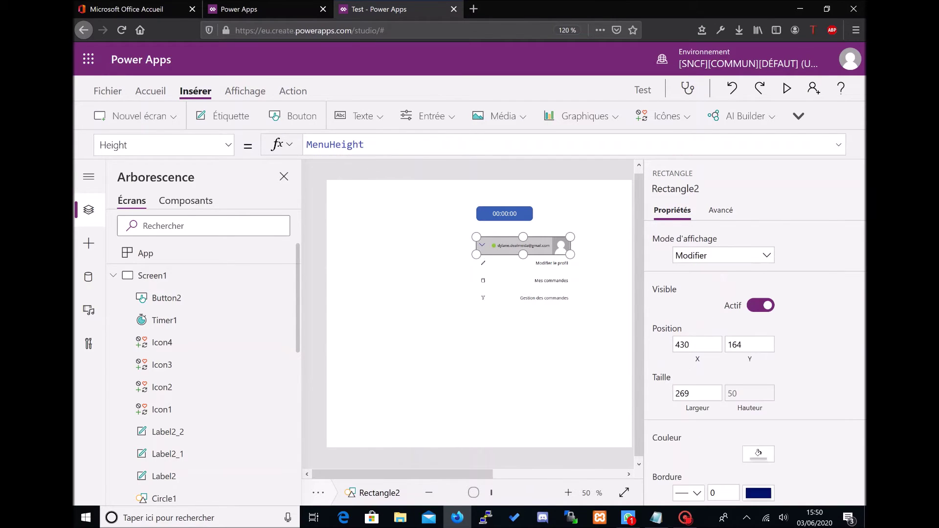
{"action": "left_click", "coordinate": [366, 144]}
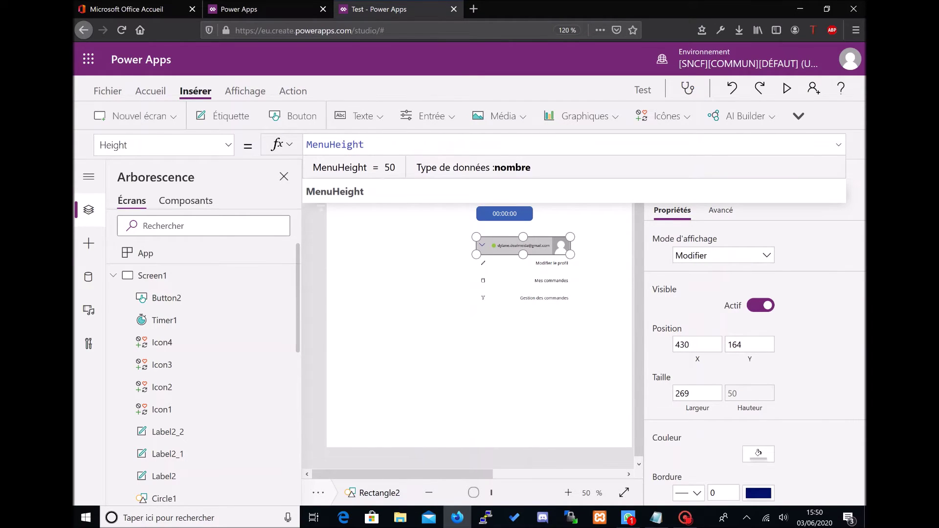
{"action": "left_click", "coordinate": [113, 276]}
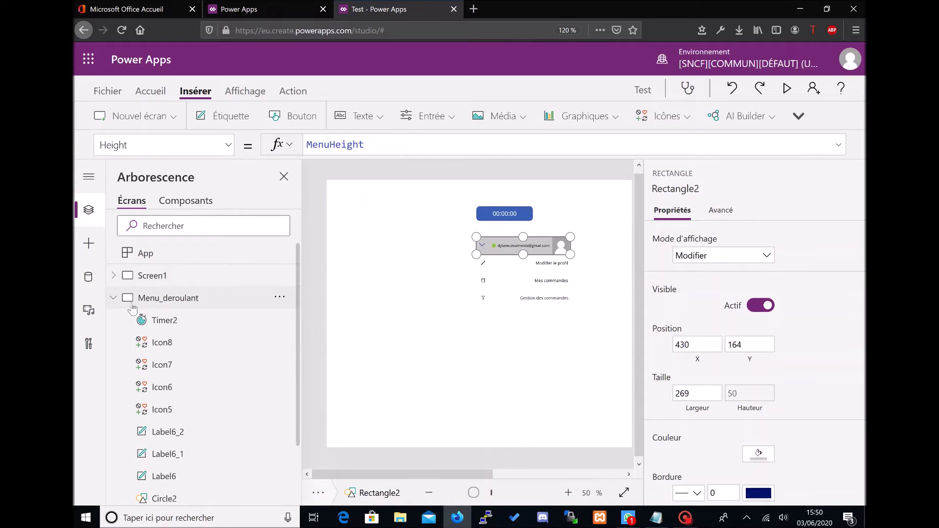
{"action": "left_click", "coordinate": [156, 302]}
{"action": "left_click", "coordinate": [499, 144]}
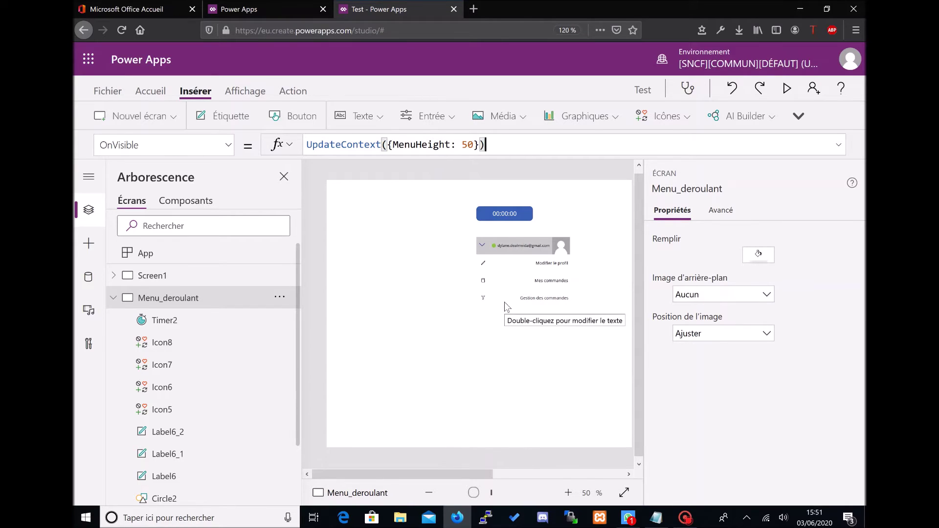
Step: Check the three menu row labels and list the Modifier le profil label's properties
{"action": "left_click", "coordinate": [544, 268]}
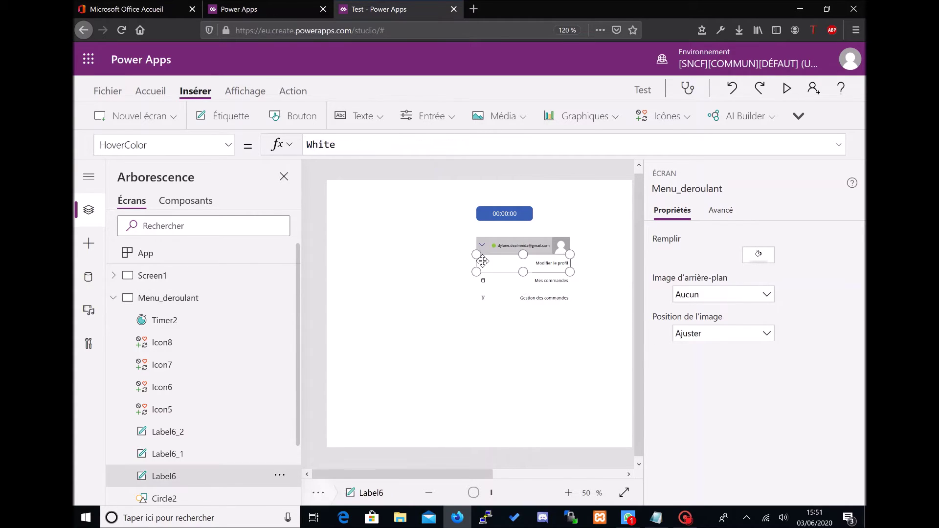
{"action": "left_click", "coordinate": [543, 282]}
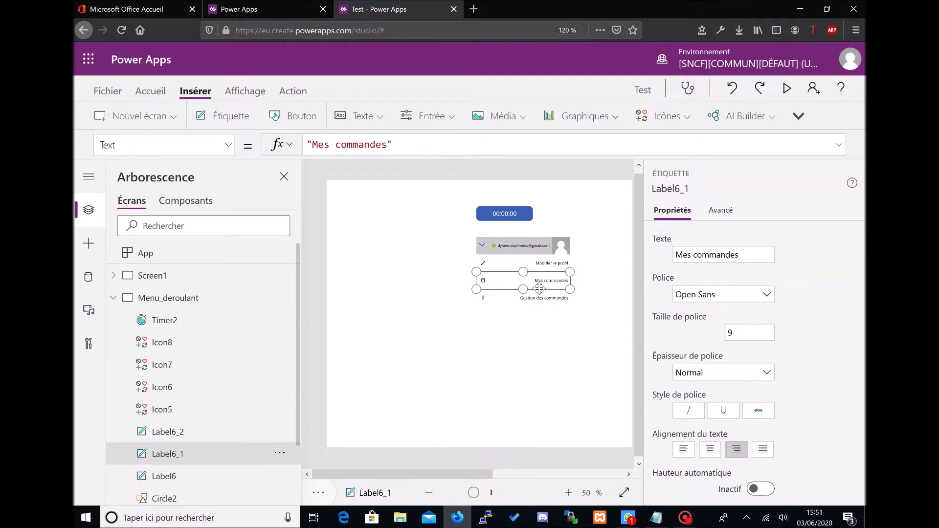
{"action": "left_click", "coordinate": [536, 299]}
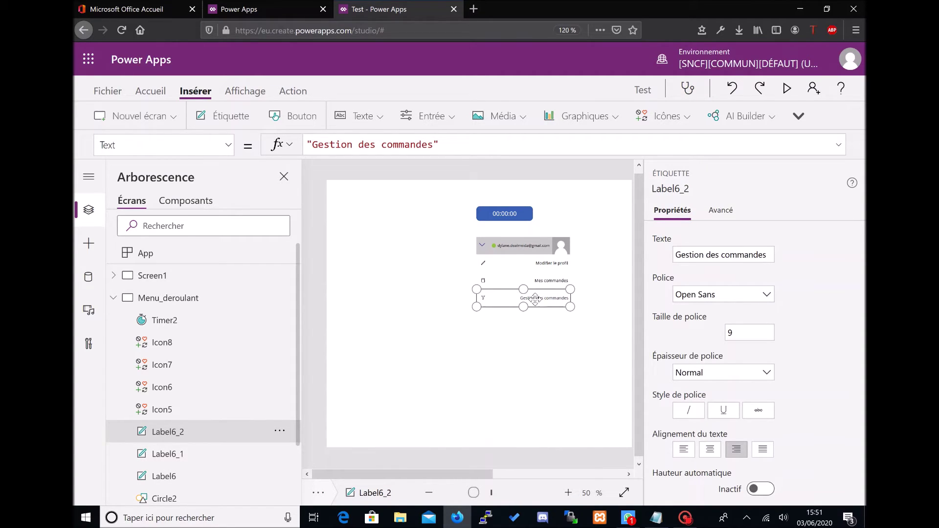
{"action": "left_click", "coordinate": [543, 266]}
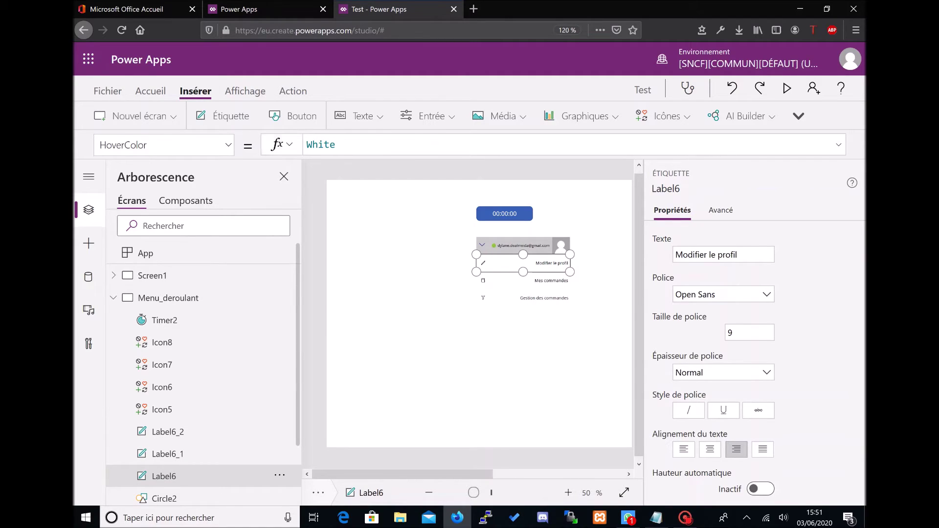
{"action": "left_click", "coordinate": [228, 145]}
{"action": "scroll", "coordinate": [190, 275], "scroll_direction": "down", "scroll_amount": 12}
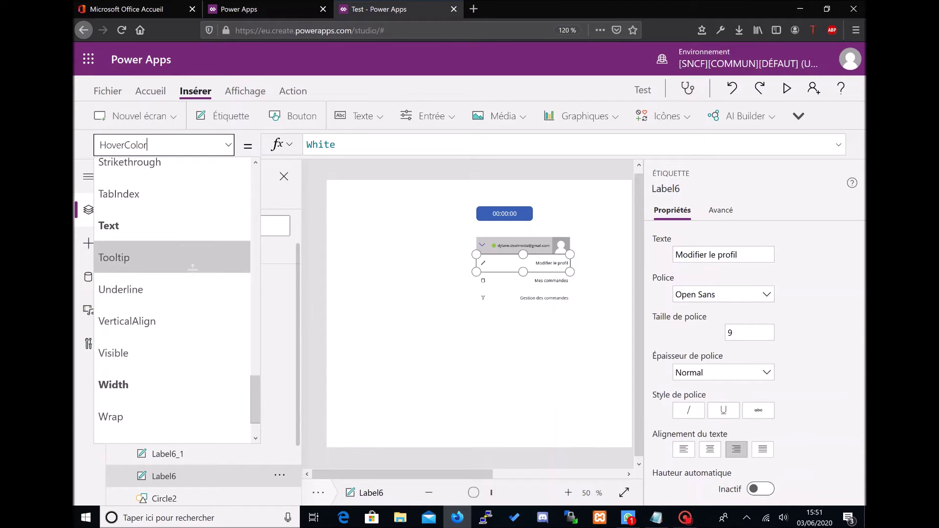
{"action": "scroll", "coordinate": [176, 264], "scroll_direction": "down", "scroll_amount": 2}
Step: Set Label6's Visible to If(MenuHeight < 100; false; true) and copy the formula
{"action": "left_click", "coordinate": [161, 299]}
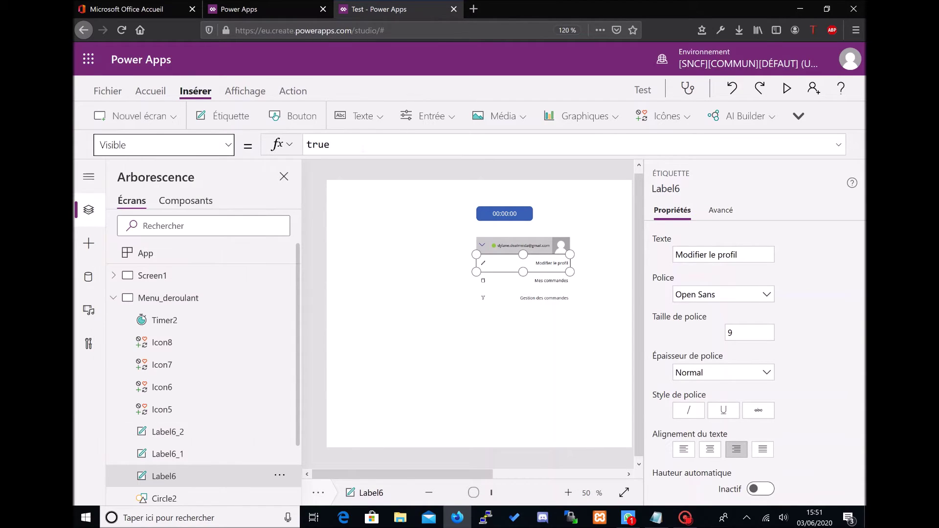
{"action": "key", "text": "ctrl+a"}
{"action": "type", "text": "If("}
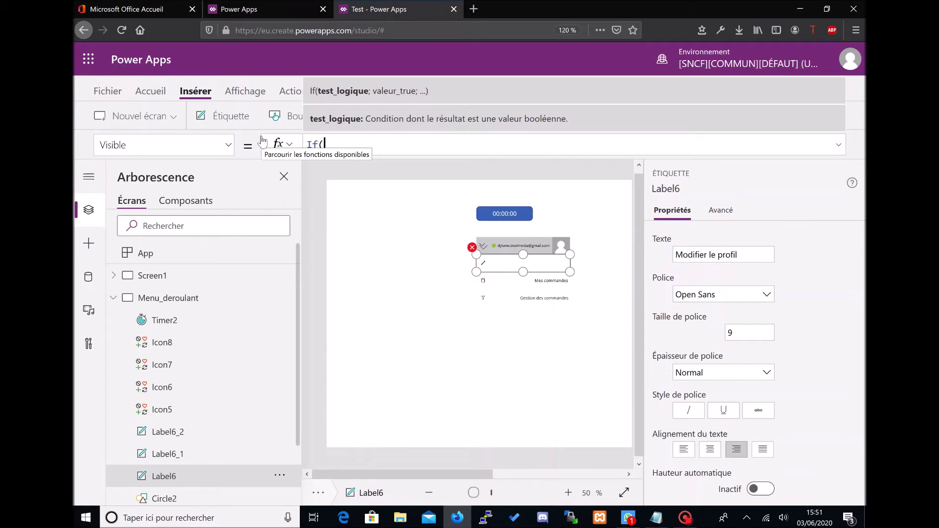
{"action": "type", "text": "MenuHeight < 100; "}
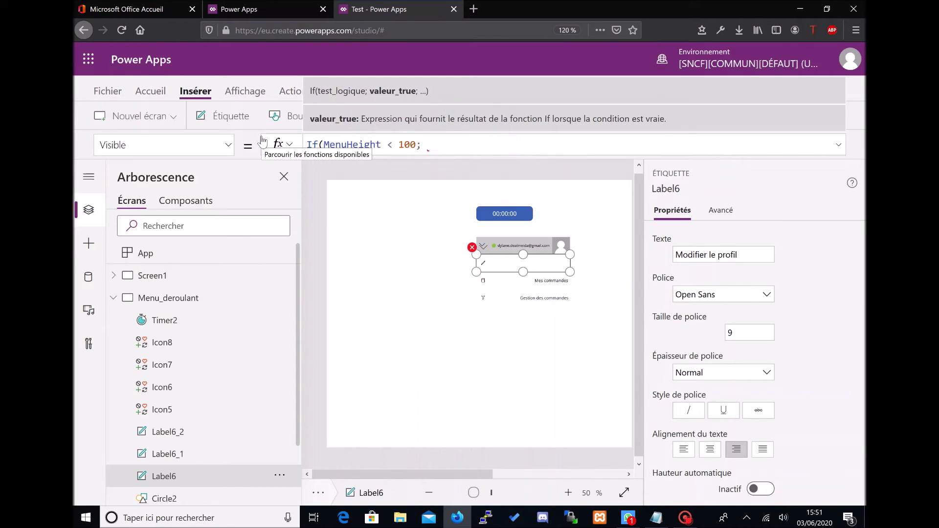
{"action": "type", "text": "false"}
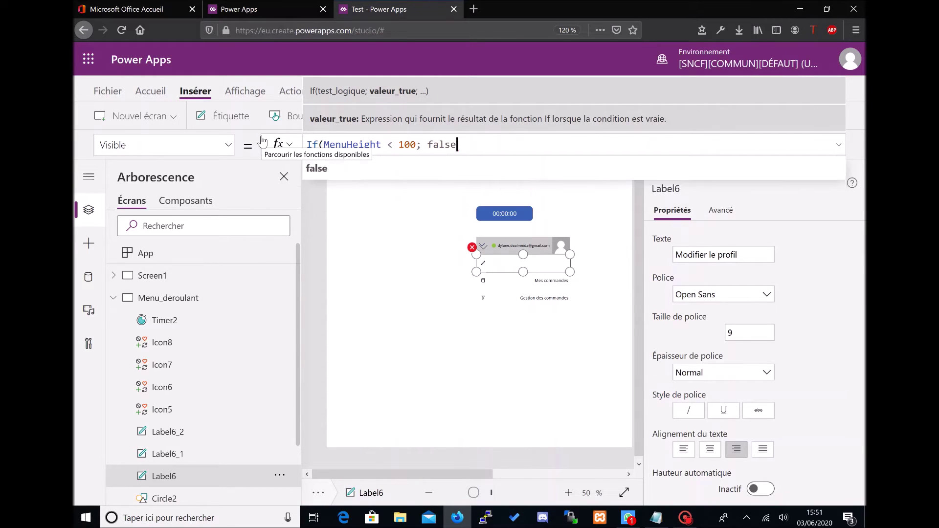
{"action": "type", "text": "; true)"}
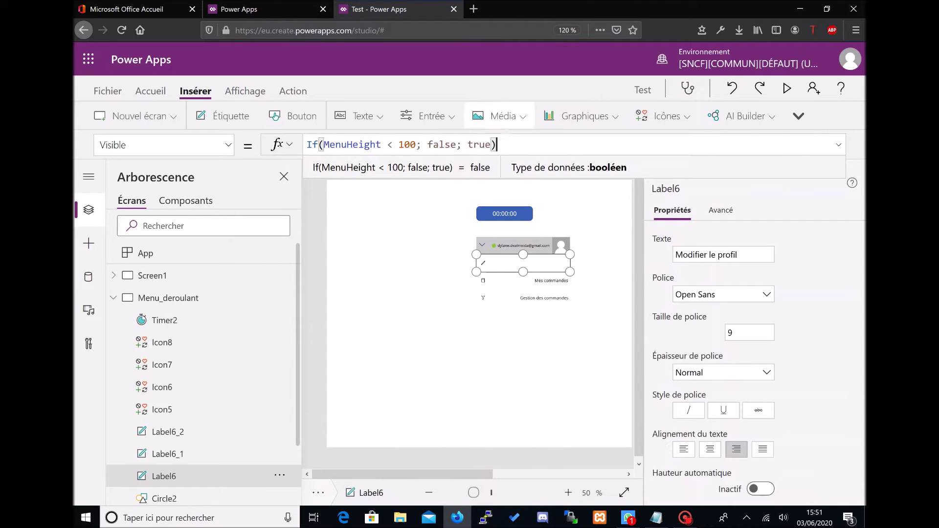
{"action": "key", "text": "ctrl+a"}
{"action": "key", "text": "ctrl+c"}
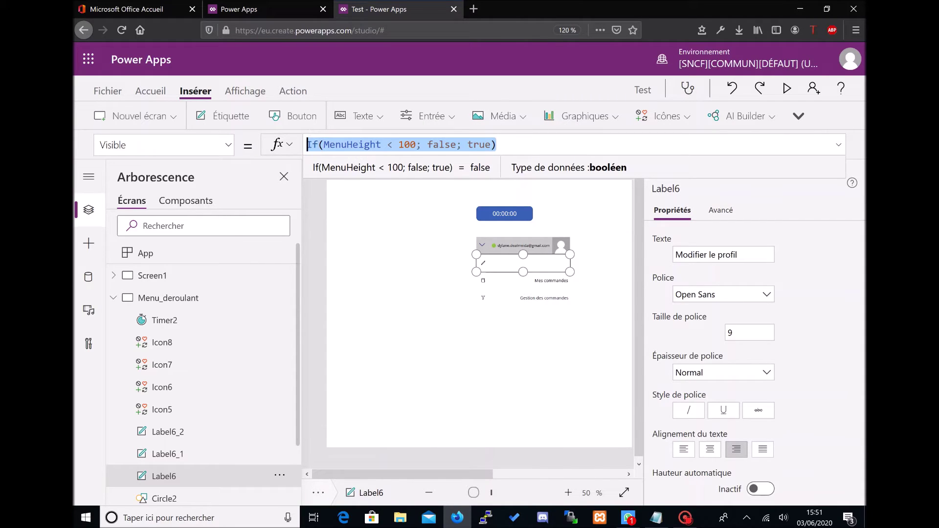
{"action": "left_click", "coordinate": [459, 248]}
Step: Paste the same Visible formula into the Modifier le profil row icon
{"action": "left_click", "coordinate": [484, 264]}
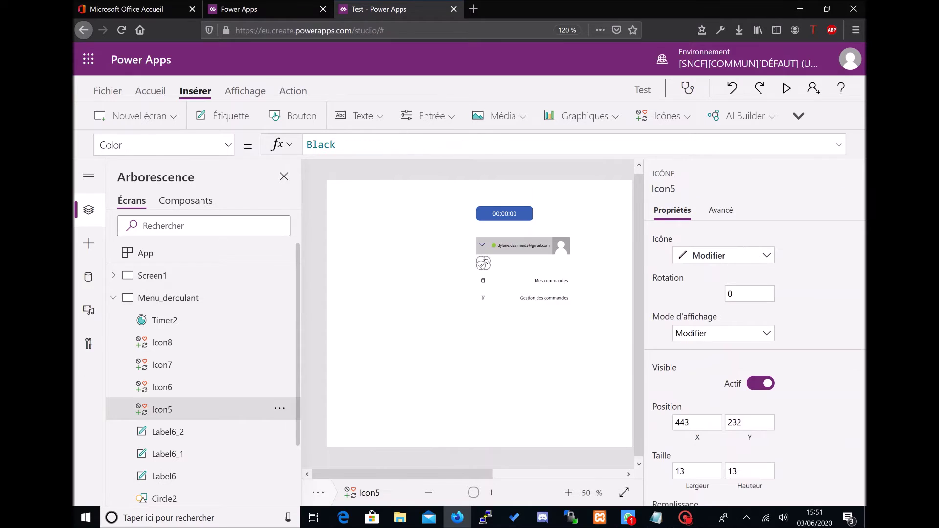
{"action": "left_click", "coordinate": [226, 145]}
{"action": "scroll", "coordinate": [159, 364], "scroll_direction": "down", "scroll_amount": 10}
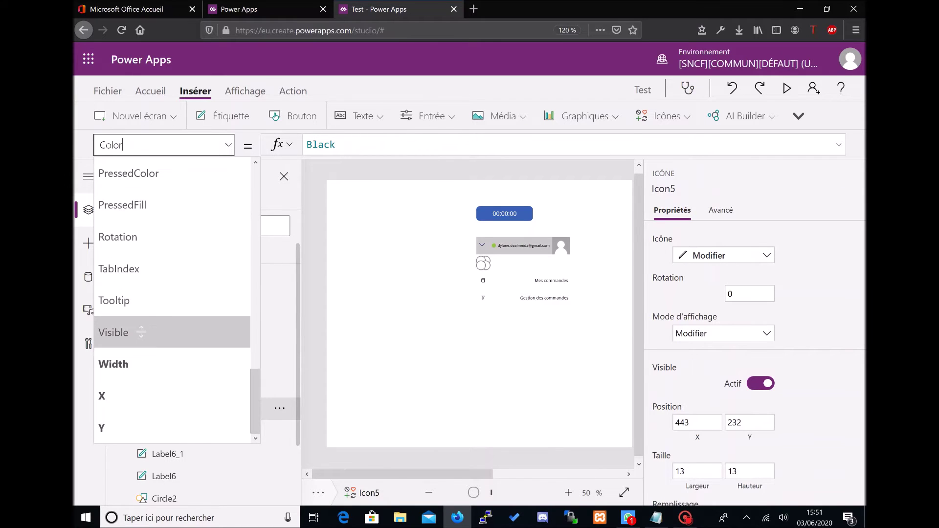
{"action": "left_click", "coordinate": [167, 332]}
{"action": "left_click", "coordinate": [373, 145]}
{"action": "key", "text": "ctrl+a"}
{"action": "key", "text": "BackSpace"}
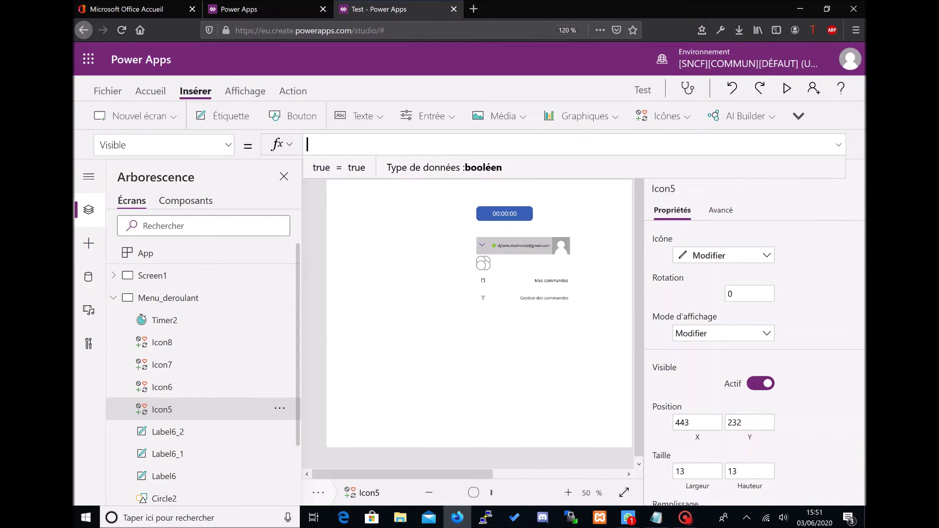
{"action": "key", "text": "ctrl+v"}
{"action": "left_click", "coordinate": [492, 286]}
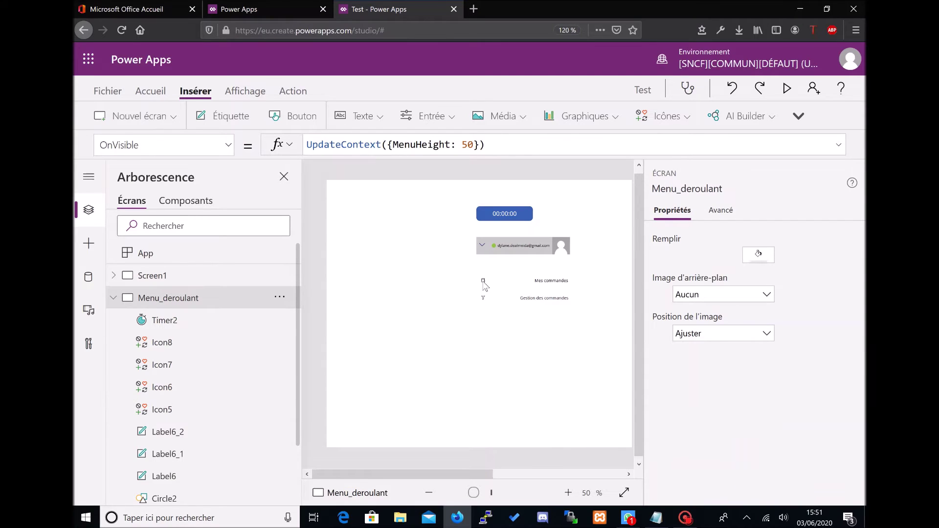
Step: Give the Mes commandes icon and label Visible If(MenuHeight < 150; false; true)
{"action": "left_click", "coordinate": [482, 281]}
{"action": "left_click", "coordinate": [547, 281], "text": "shift"}
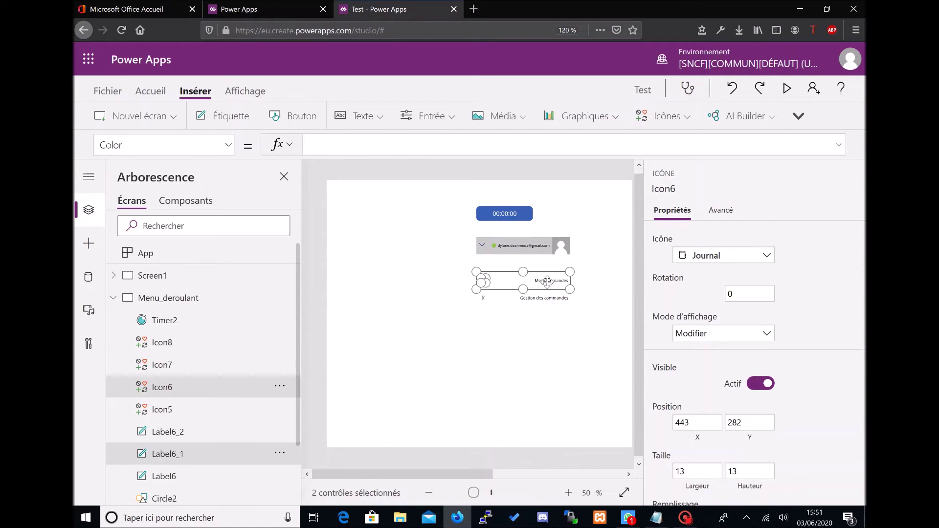
{"action": "left_click", "coordinate": [227, 145]}
{"action": "scroll", "coordinate": [192, 337], "scroll_direction": "down", "scroll_amount": 3}
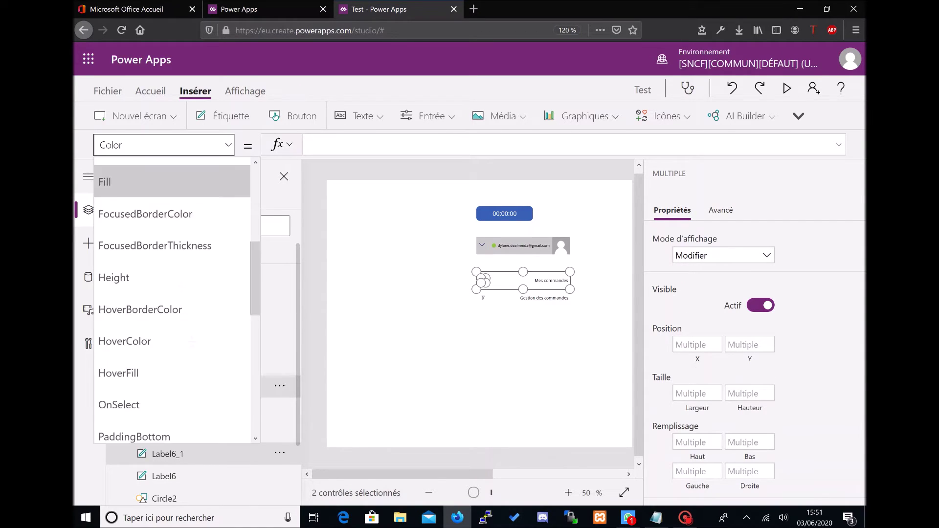
{"action": "scroll", "coordinate": [191, 342], "scroll_direction": "down", "scroll_amount": 5}
{"action": "left_click", "coordinate": [191, 341]}
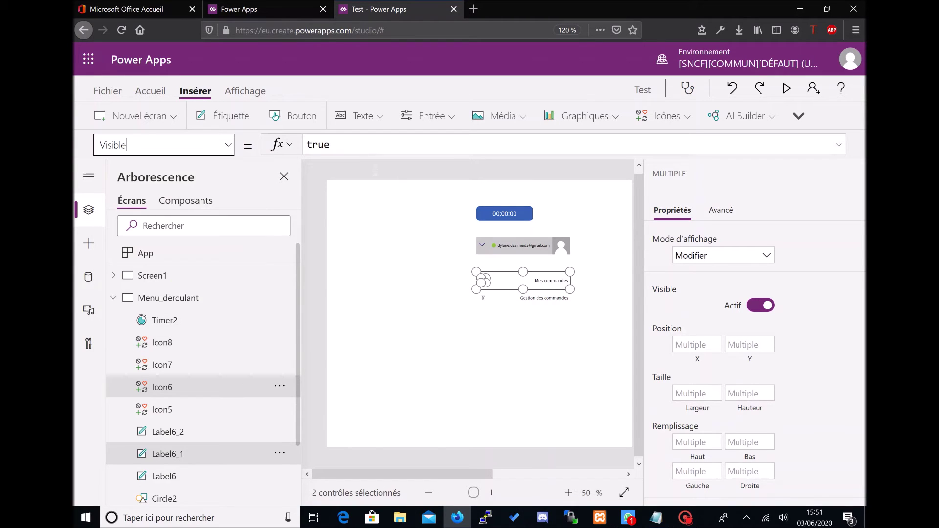
{"action": "triple_click", "coordinate": [363, 145]}
{"action": "type", "text": "If(MenuHeight < 100; false; true)"}
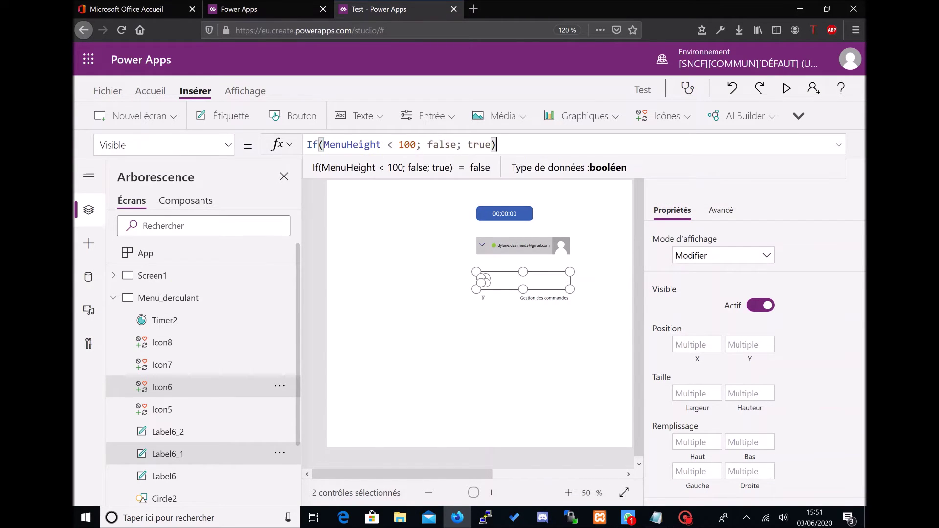
{"action": "double_click", "coordinate": [409, 147]}
{"action": "type", "text": "150"}
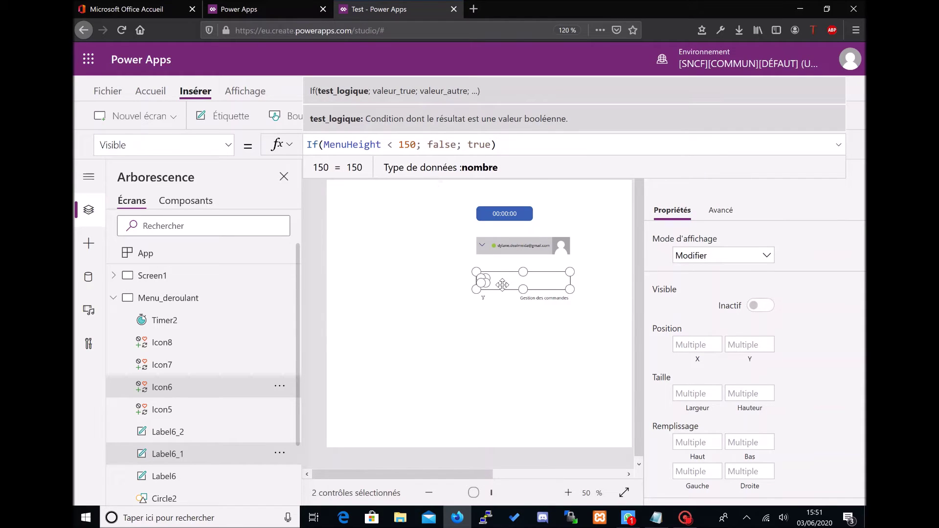
Step: Give the Gestion des commandes icon and label Visible If(MenuHeight < 200; false; true)
{"action": "left_click", "coordinate": [485, 298]}
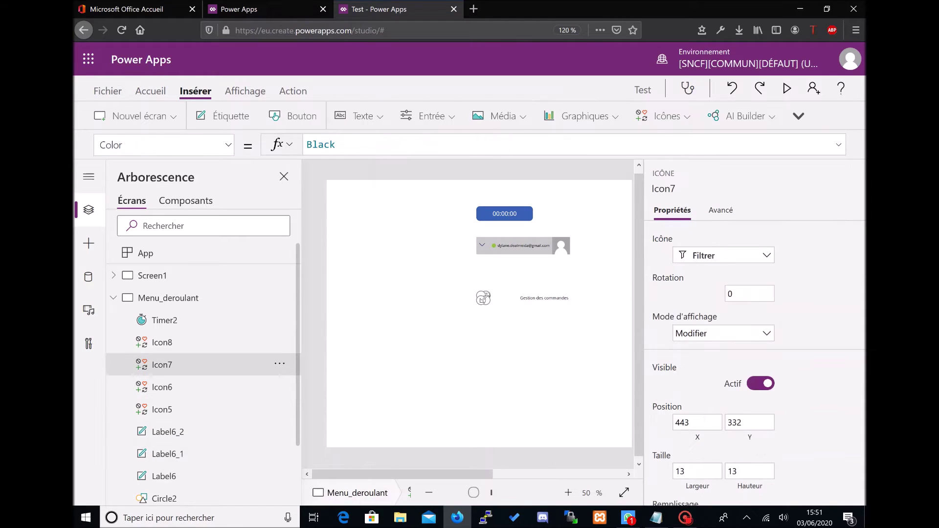
{"action": "left_click", "coordinate": [521, 299], "text": "shift"}
{"action": "left_click", "coordinate": [227, 145]}
{"action": "scroll", "coordinate": [171, 196], "scroll_direction": "down", "scroll_amount": 6}
{"action": "scroll", "coordinate": [171, 245], "scroll_direction": "down", "scroll_amount": 4}
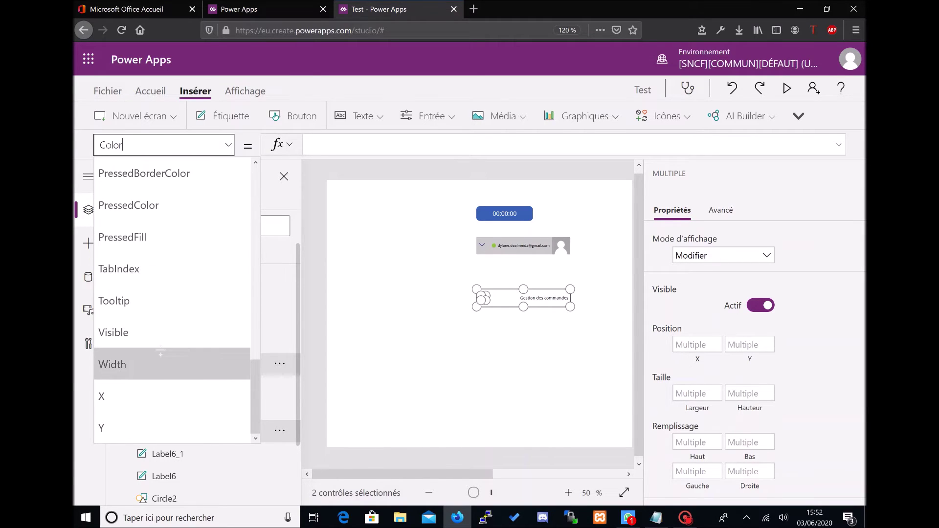
{"action": "left_click", "coordinate": [137, 331]}
{"action": "triple_click", "coordinate": [368, 147]}
{"action": "type", "text": "If(MenuHeight < 100; false; true)"}
{"action": "left_click", "coordinate": [405, 147]}
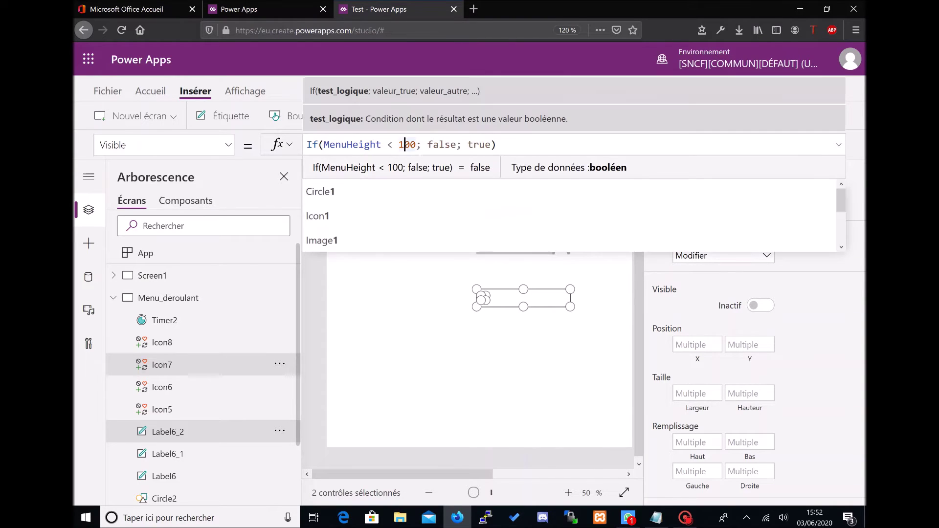
{"action": "key", "text": "BackSpace"}
{"action": "type", "text": "2"}
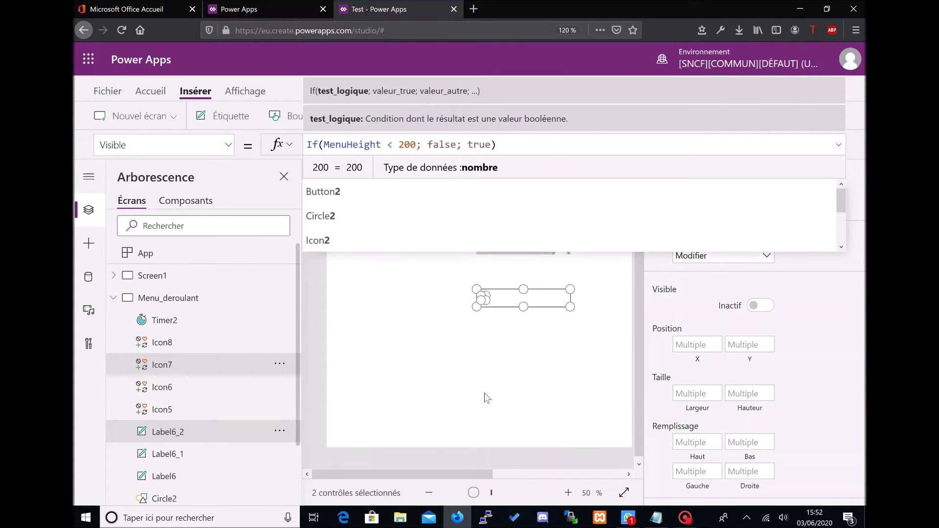
{"action": "left_click", "coordinate": [486, 392]}
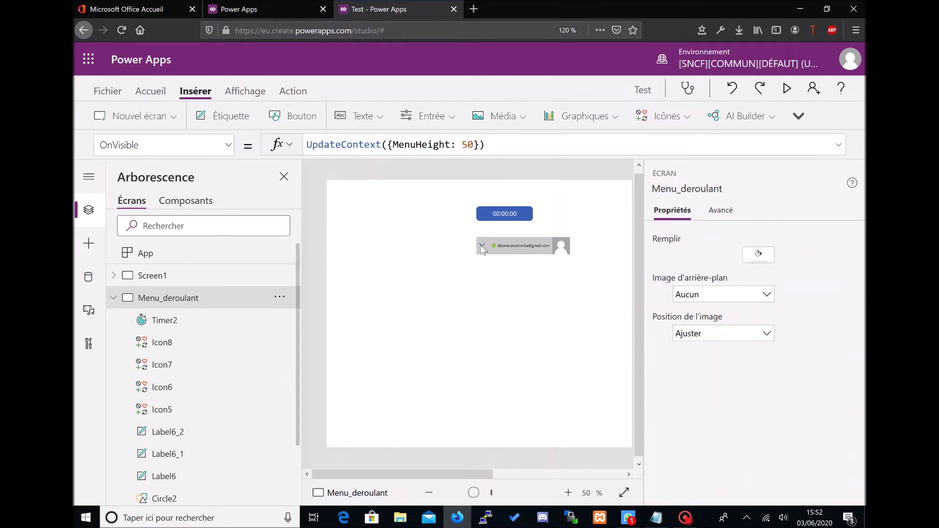
{"action": "key", "text": "F5"}
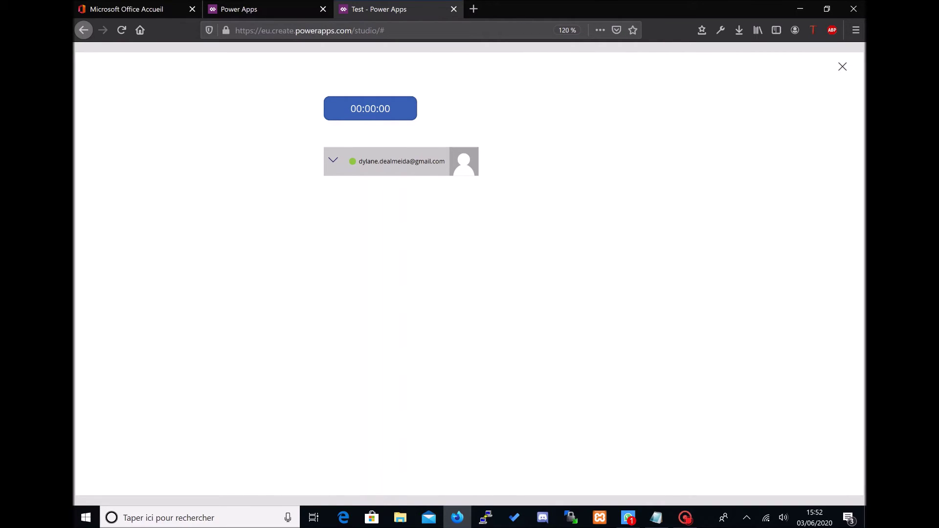
{"action": "left_click", "coordinate": [842, 68]}
{"action": "left_click", "coordinate": [560, 320]}
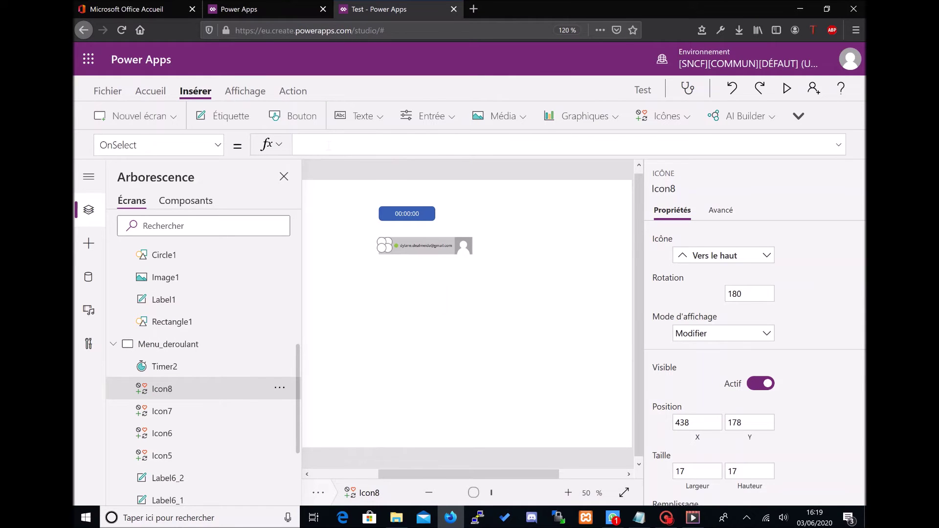
Step: Set chevron Icon8's OnSelect to UpdateContext({StartTimer : true})
{"action": "type", "text": "Updat"}
{"action": "key", "text": "BackSpace"}
{"action": "key", "text": "BackSpace"}
{"action": "type", "text": "date"}
{"action": "key", "text": "BackSpace"}
{"action": "key", "text": "BackSpace"}
{"action": "key", "text": "BackSpace"}
{"action": "key", "text": "BackSpace"}
{"action": "type", "text": "ate"}
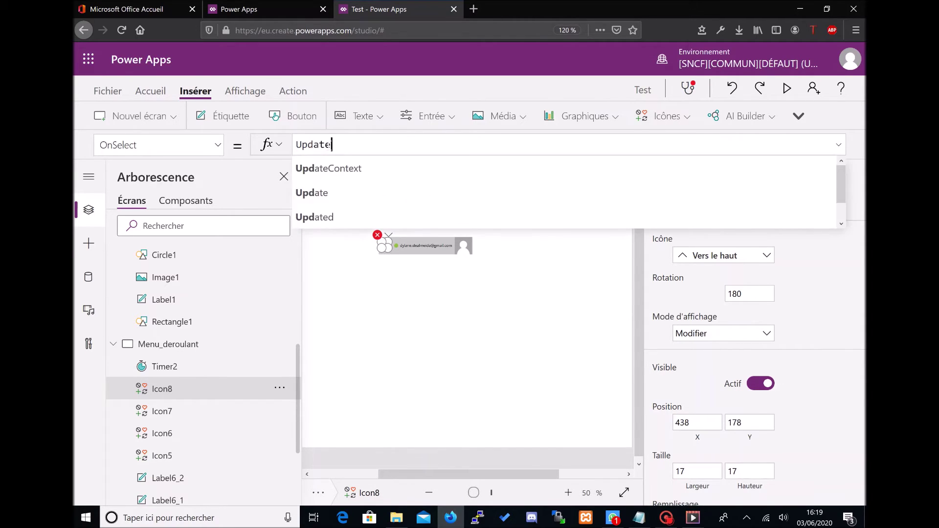
{"action": "key", "text": "Tab"}
{"action": "type", "text": "{"}
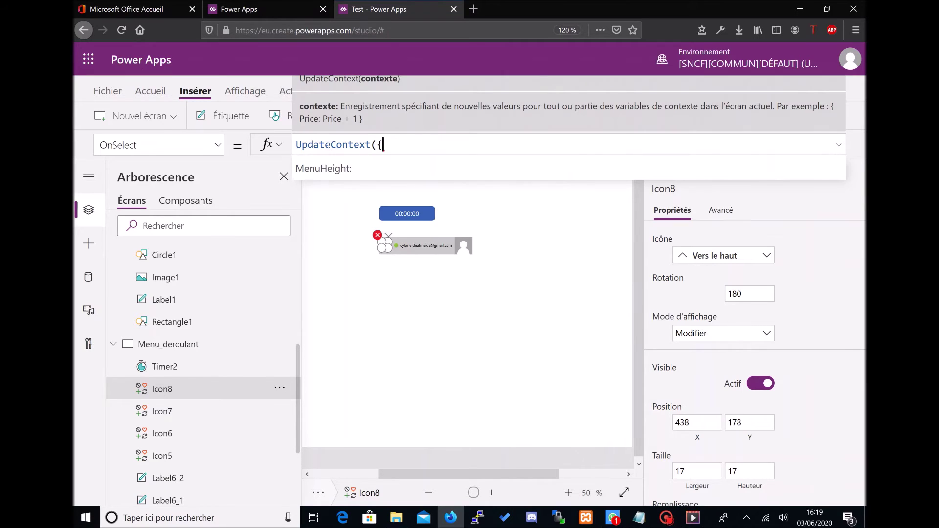
{"action": "type", "text": "StartTme"}
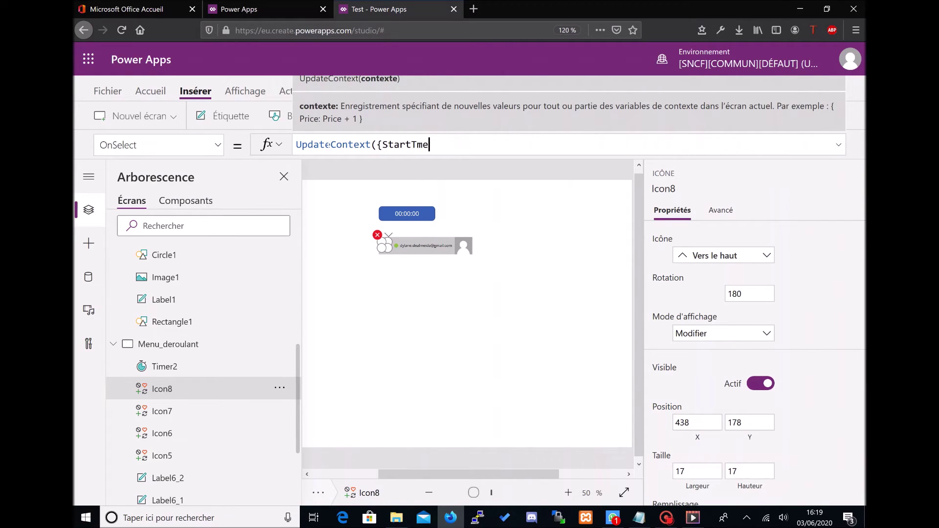
{"action": "type", "text": "ier"}
{"action": "key", "text": "BackSpace"}
{"action": "key", "text": "BackSpace"}
{"action": "type", "text": "mer : true})"}
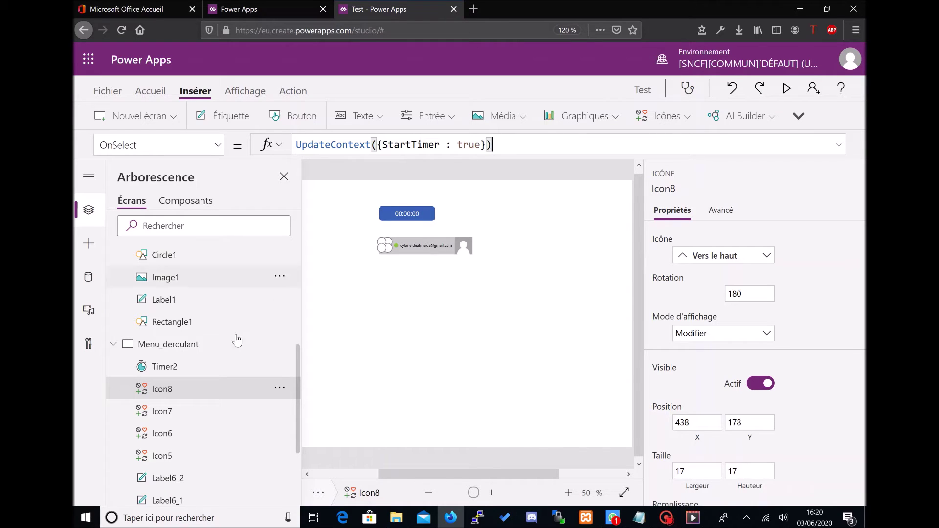
{"action": "left_click", "coordinate": [225, 346]}
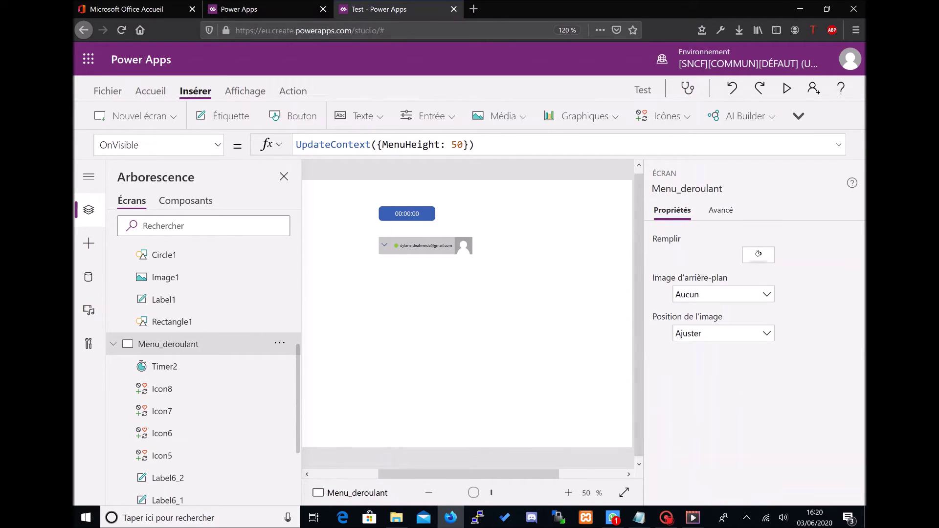
Step: Append 'StartTimer : false' to Menu_deroulant's OnVisible UpdateContext alongside MenuHeight 50
{"action": "left_click", "coordinate": [463, 144]}
{"action": "type", "text": "; Start"}
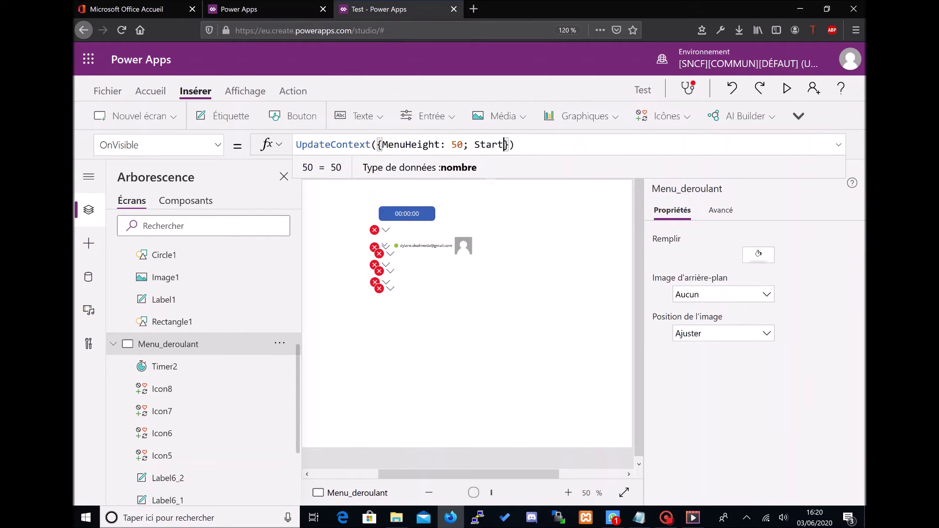
{"action": "type", "text": "Timer"}
{"action": "key", "text": "BackSpace"}
{"action": "key", "text": "BackSpace"}
{"action": "key", "text": "BackSpace"}
{"action": "type", "text": "mer : false"}
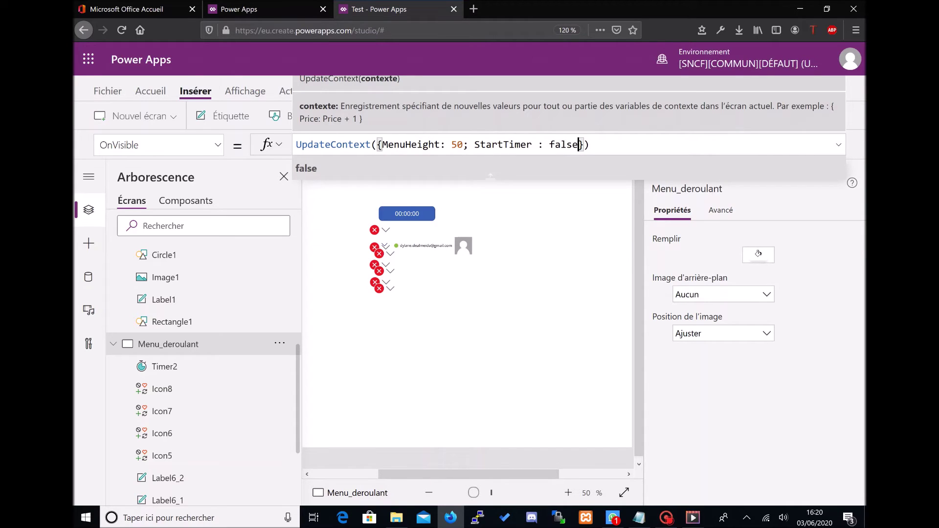
{"action": "key", "text": "Escape"}
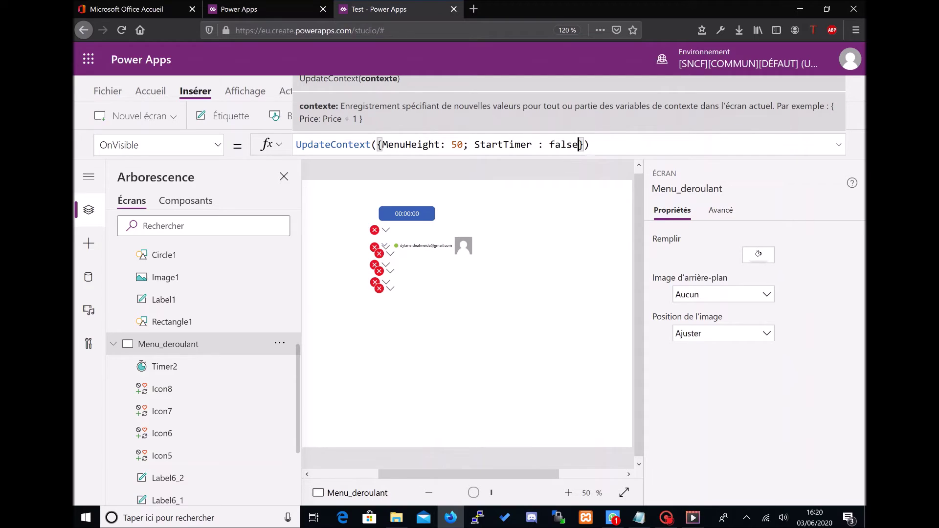
{"action": "left_click", "coordinate": [609, 145]}
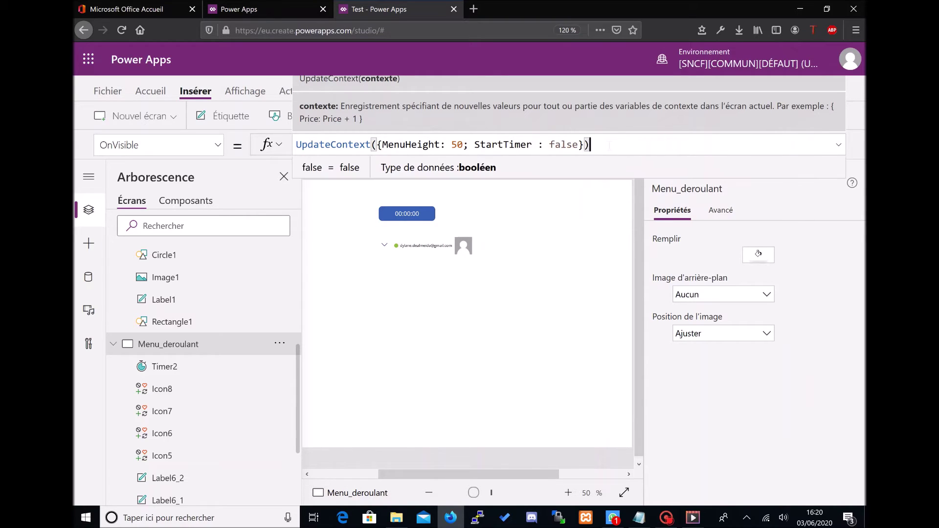
{"action": "left_click", "coordinate": [558, 219]}
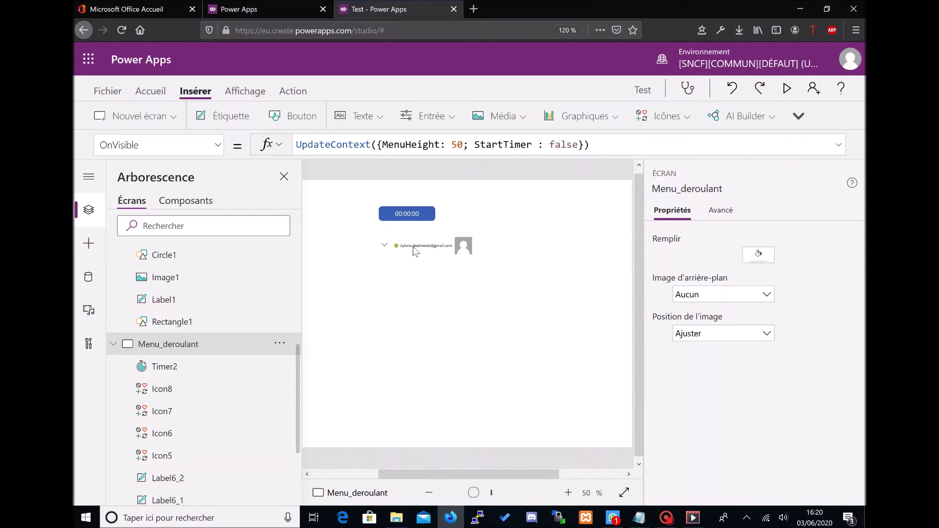
Step: Preview the app from Screen1 and use its button to reach the menu screen
{"action": "scroll", "coordinate": [222, 302], "scroll_direction": "up", "scroll_amount": 5}
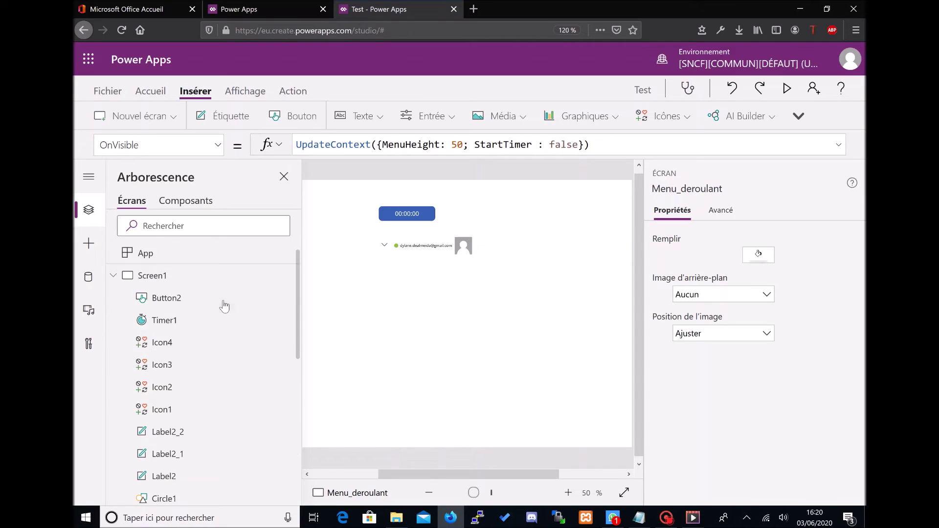
{"action": "left_click", "coordinate": [196, 277]}
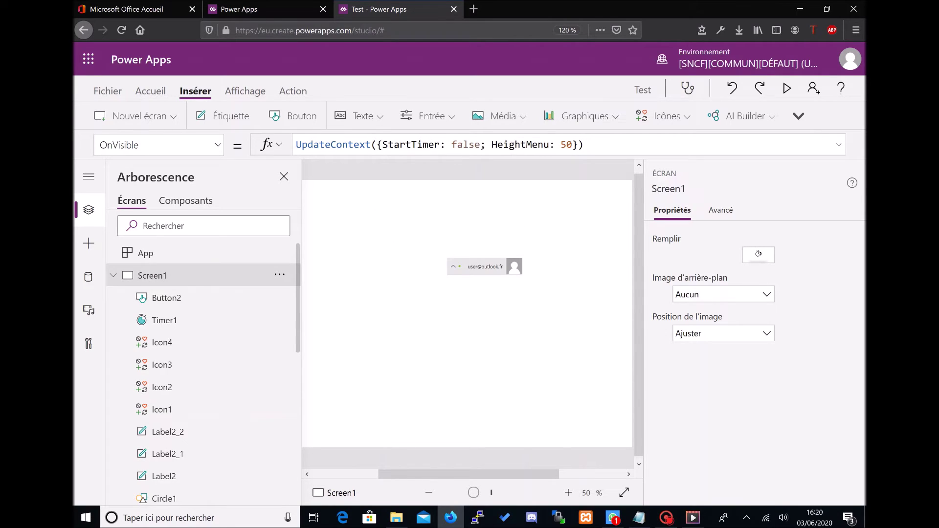
{"action": "left_click", "coordinate": [787, 88]}
{"action": "left_click", "coordinate": [175, 91]}
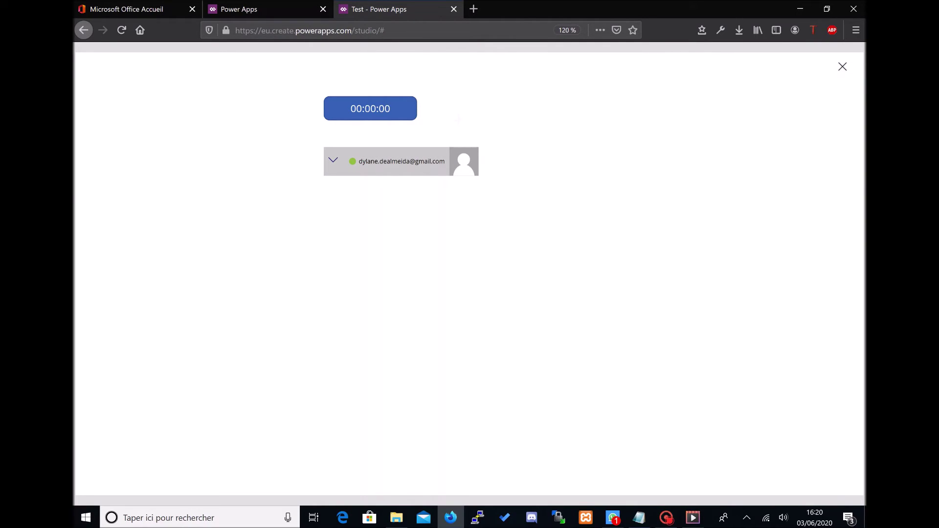
Step: Back in the studio, set Timer2's AutoStart property to StartTimer
{"action": "left_click", "coordinate": [843, 68]}
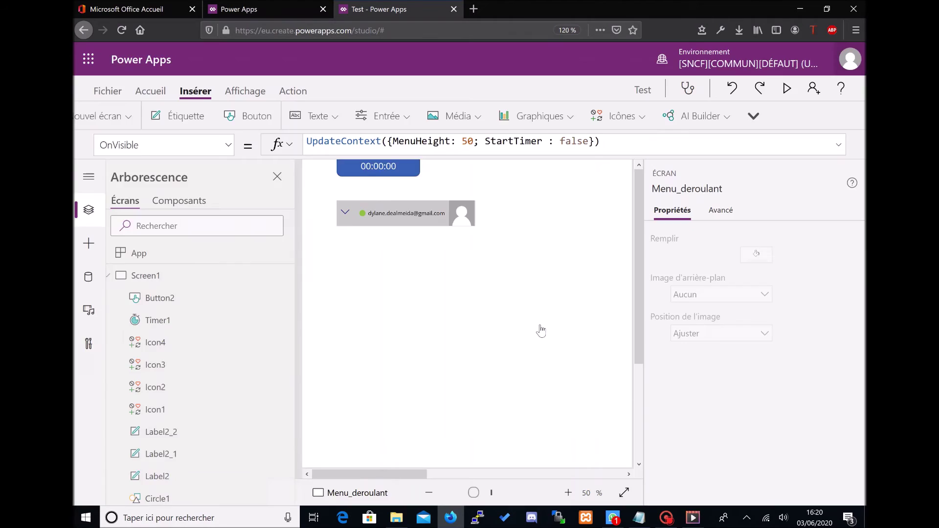
{"action": "left_click", "coordinate": [549, 317]}
{"action": "left_click", "coordinate": [421, 216]}
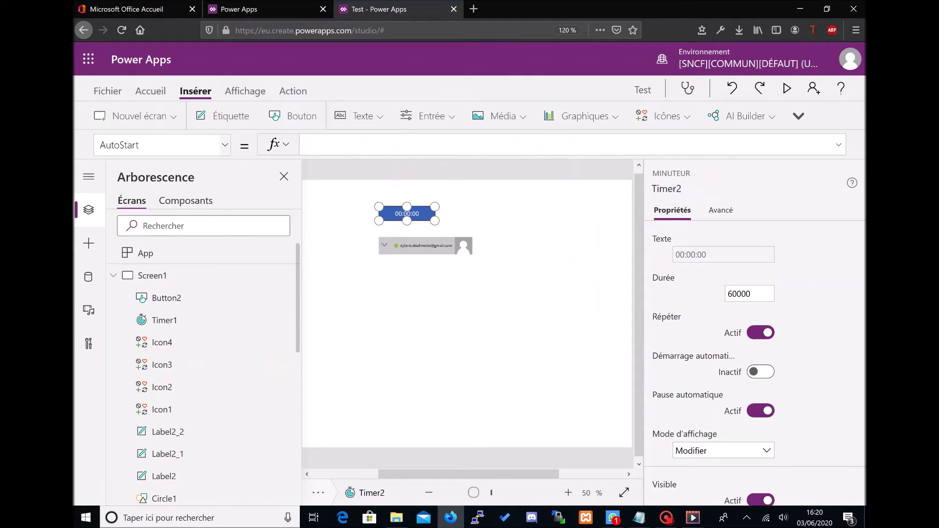
{"action": "left_click", "coordinate": [325, 147]}
{"action": "type", "text": "Start"}
{"action": "key", "text": "Down"}
{"action": "key", "text": "Down"}
{"action": "key", "text": "Tab"}
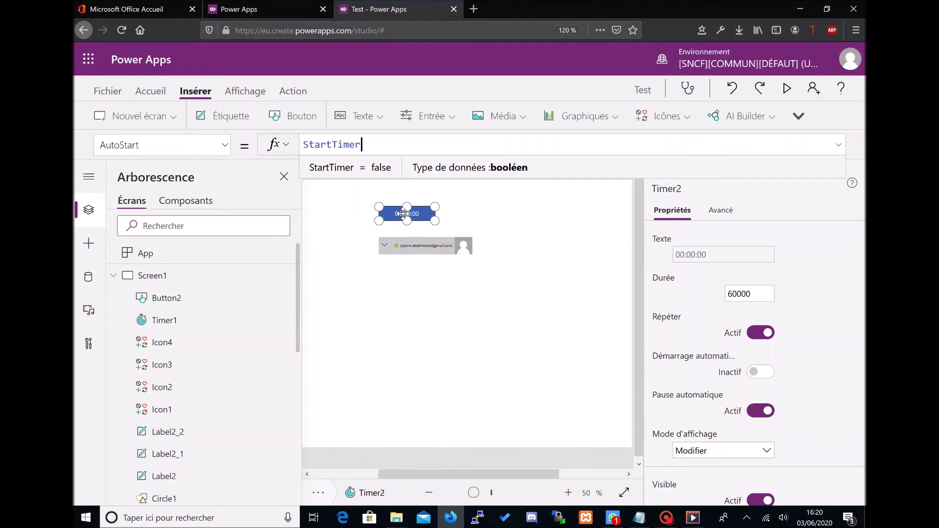
Step: Set Timer2's Repeat property to true
{"action": "left_click", "coordinate": [225, 146]}
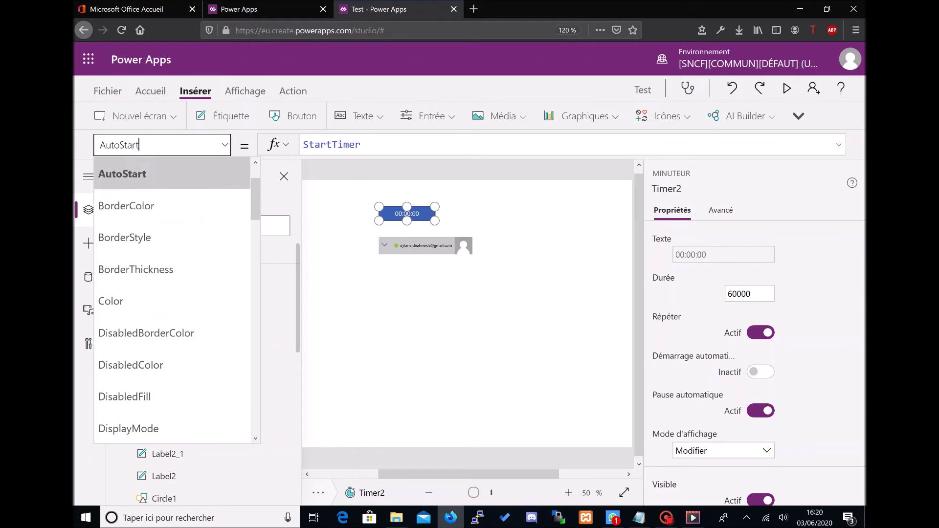
{"action": "scroll", "coordinate": [201, 216], "scroll_direction": "down", "scroll_amount": 10}
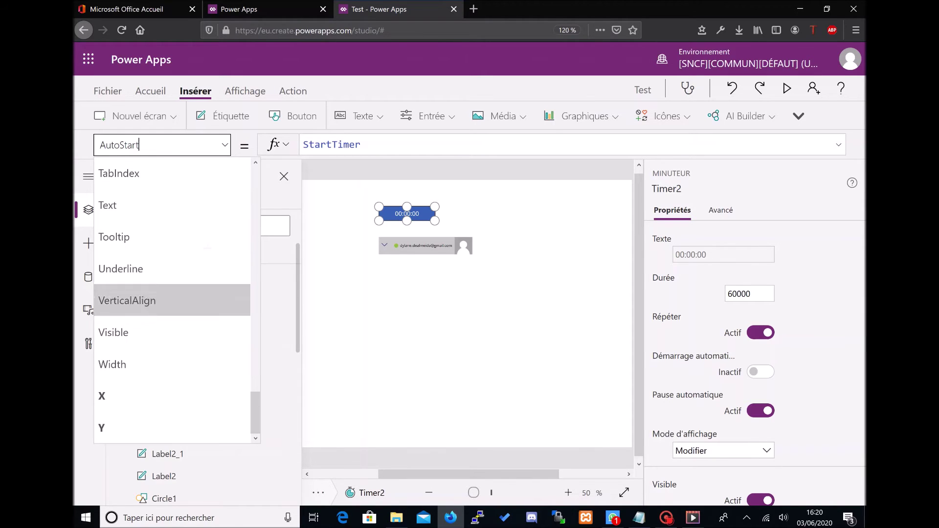
{"action": "scroll", "coordinate": [207, 245], "scroll_direction": "up", "scroll_amount": 2}
{"action": "scroll", "coordinate": [207, 245], "scroll_direction": "up", "scroll_amount": 2}
{"action": "left_click", "coordinate": [178, 195]}
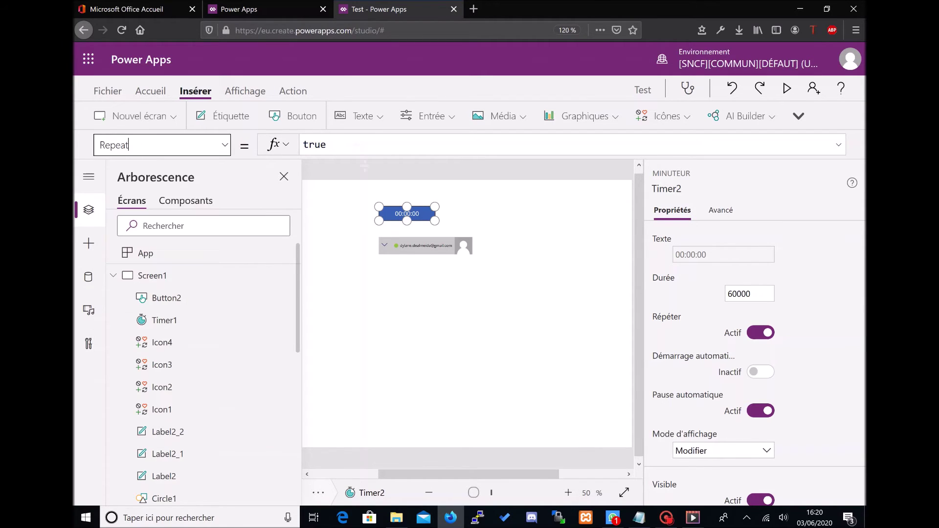
{"action": "left_click", "coordinate": [304, 144]}
{"action": "double_click", "coordinate": [304, 145]}
{"action": "type", "text": "true"}
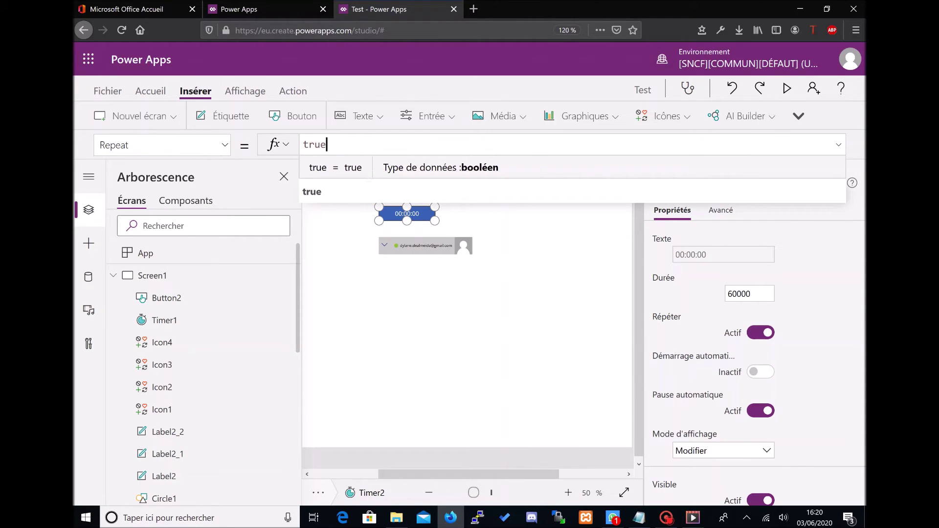
Step: Change Timer2's Duration from 60000 to 1
{"action": "left_click", "coordinate": [228, 145]}
{"action": "scroll", "coordinate": [147, 381], "scroll_direction": "up", "scroll_amount": 5}
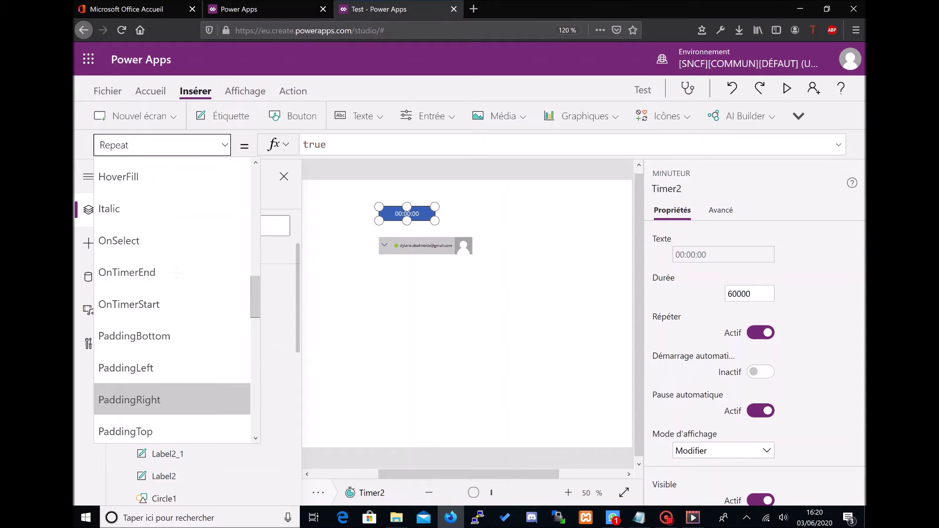
{"action": "scroll", "coordinate": [176, 273], "scroll_direction": "up", "scroll_amount": 6}
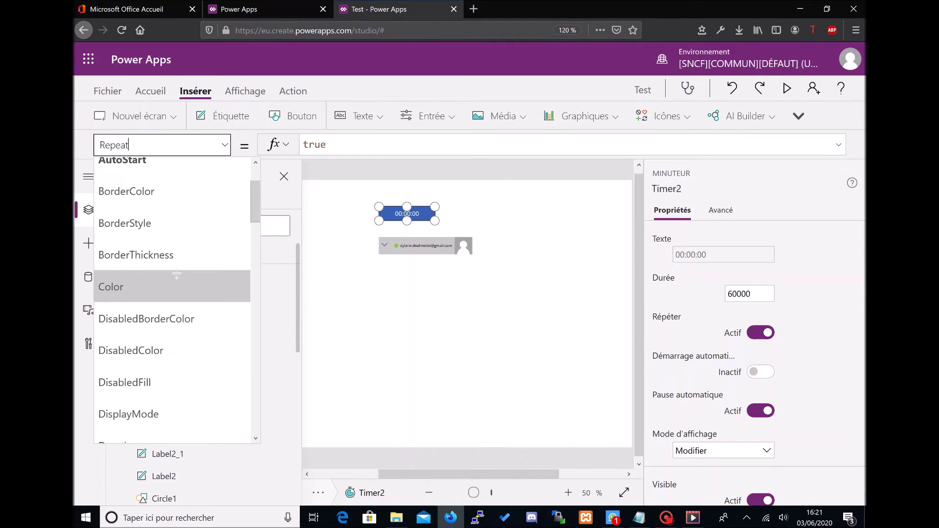
{"action": "scroll", "coordinate": [174, 259], "scroll_direction": "down", "scroll_amount": 3}
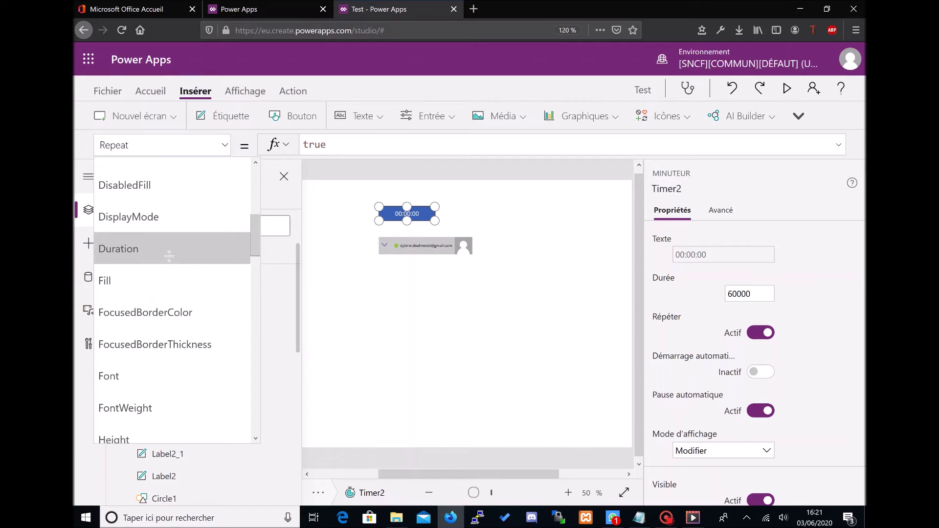
{"action": "left_click", "coordinate": [169, 257]}
{"action": "double_click", "coordinate": [317, 144]}
{"action": "type", "text": "1"}
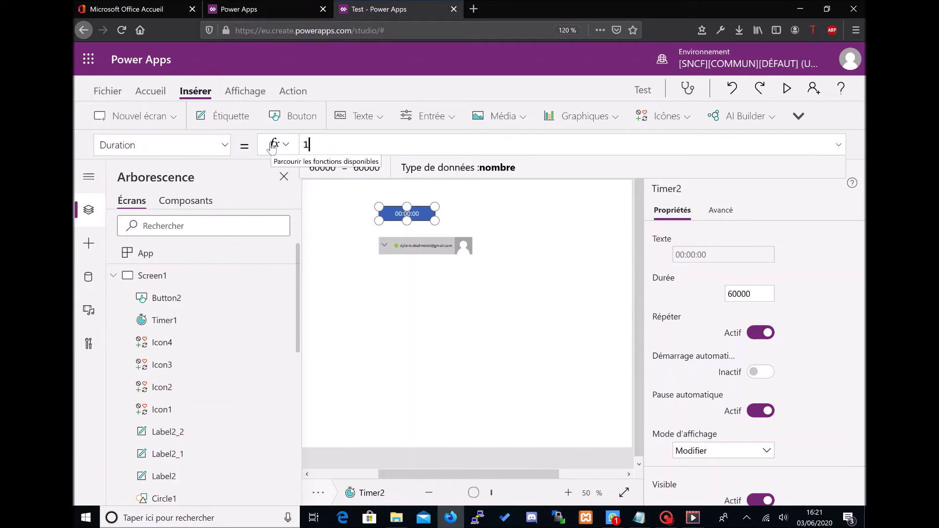
{"action": "left_click", "coordinate": [350, 292]}
{"action": "left_click", "coordinate": [436, 188]}
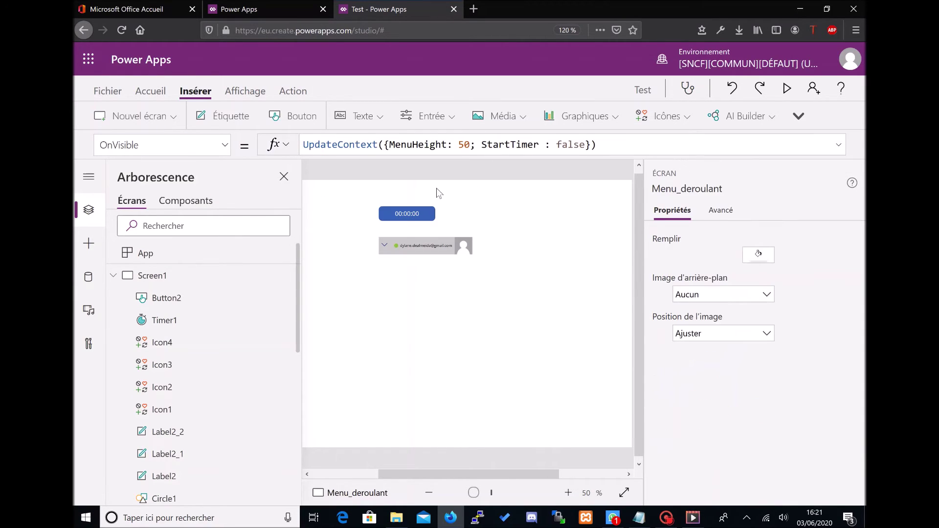
Step: Append If(MenuHeight = 50; UpdateContext({Direction : "Bas"})) to the chevron's OnSelect formula
{"action": "left_click", "coordinate": [384, 246]}
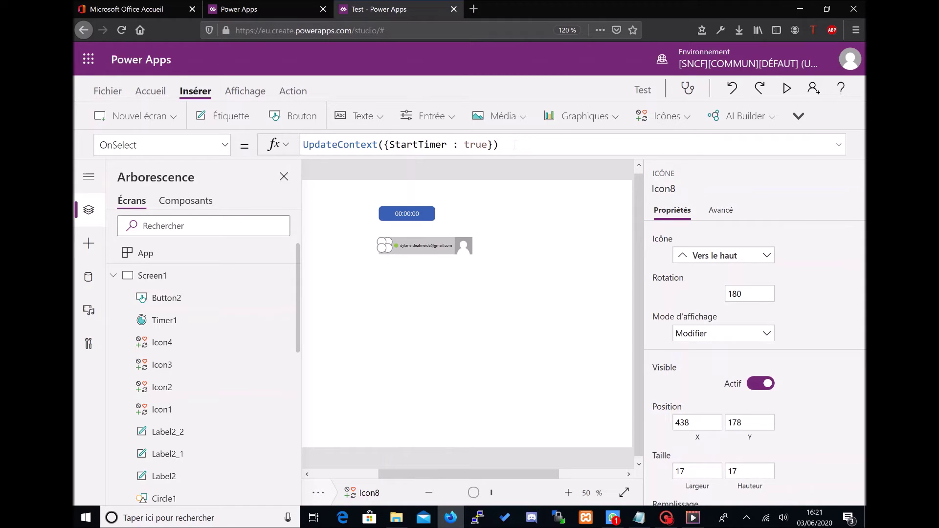
{"action": "left_click", "coordinate": [515, 145]}
{"action": "type", "text": ";;If("}
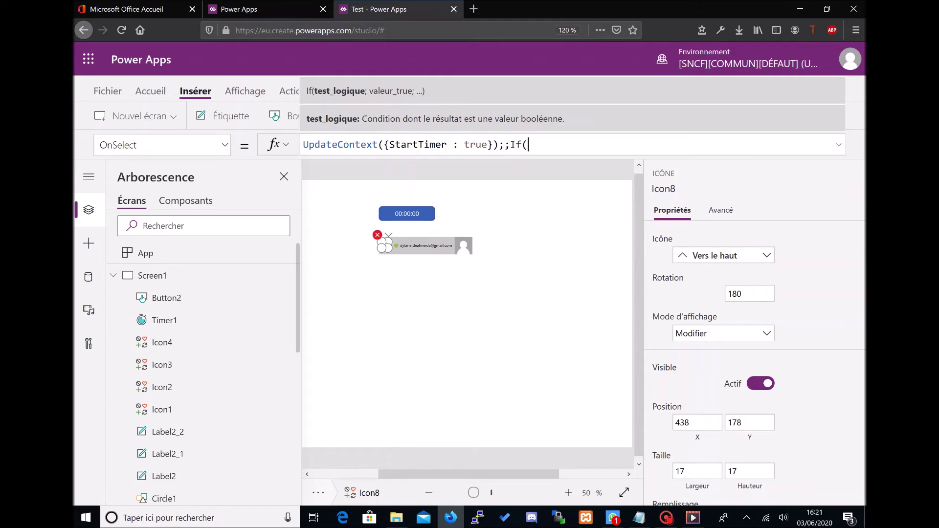
{"action": "type", "text": "Menu"}
{"action": "key", "text": "Down"}
{"action": "key", "text": "Tab"}
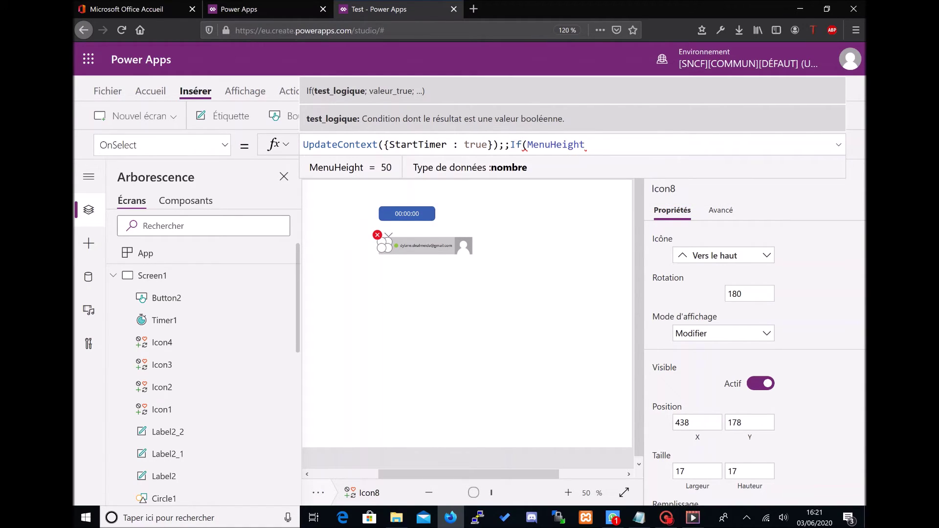
{"action": "type", "text": "= 50"}
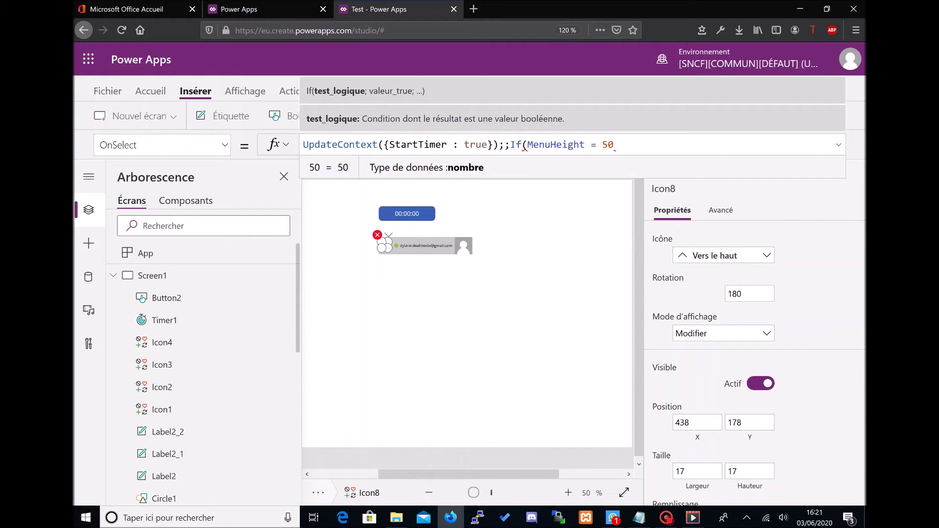
{"action": "type", "text": "; Updta"}
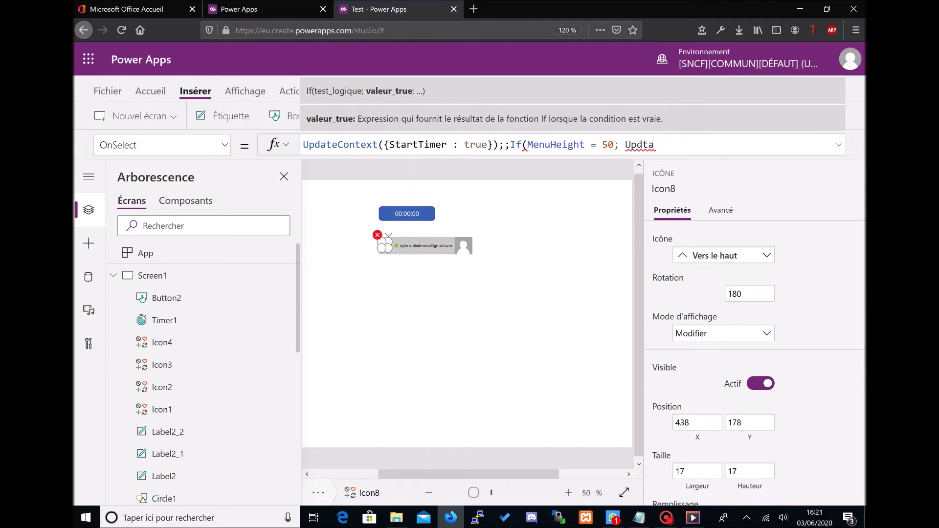
{"action": "key", "text": "BackSpace"}
{"action": "key", "text": "BackSpace"}
{"action": "type", "text": "a"}
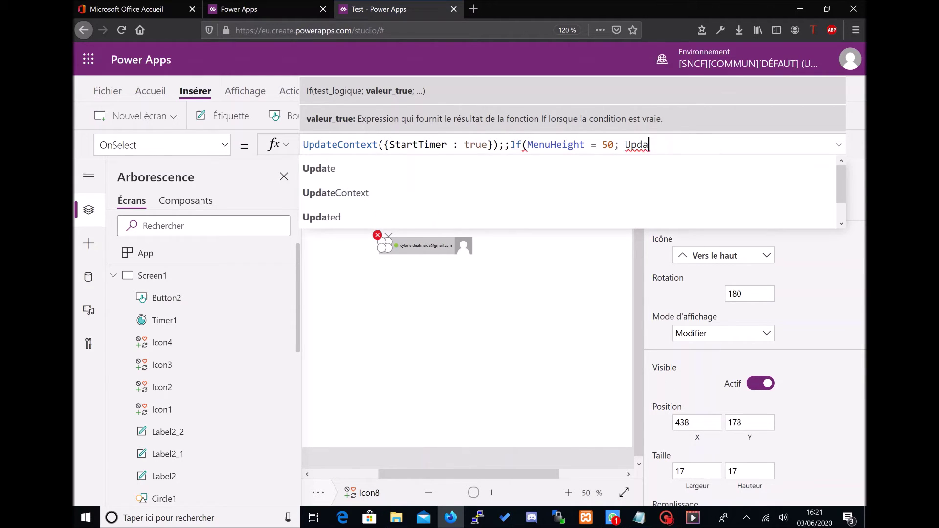
{"action": "key", "text": "Tab"}
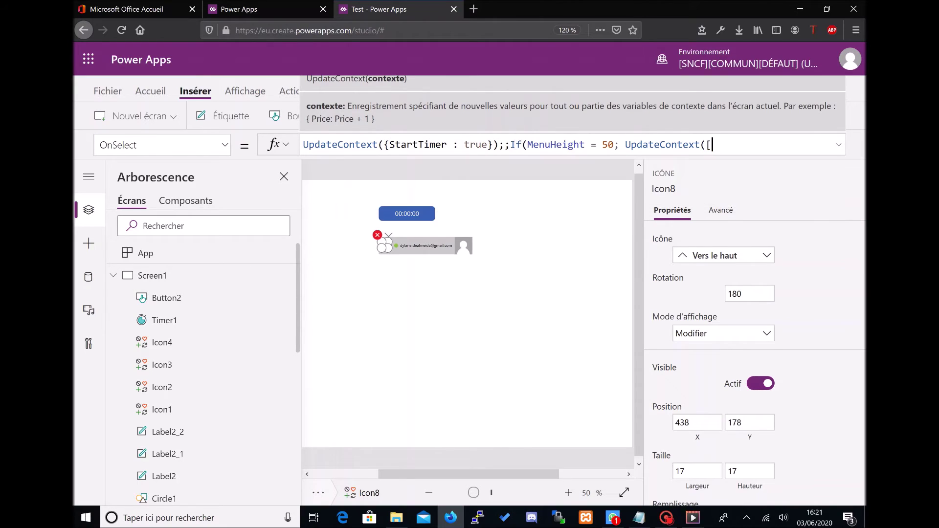
{"action": "type", "text": "{ Direction : \"Bas\"})"}
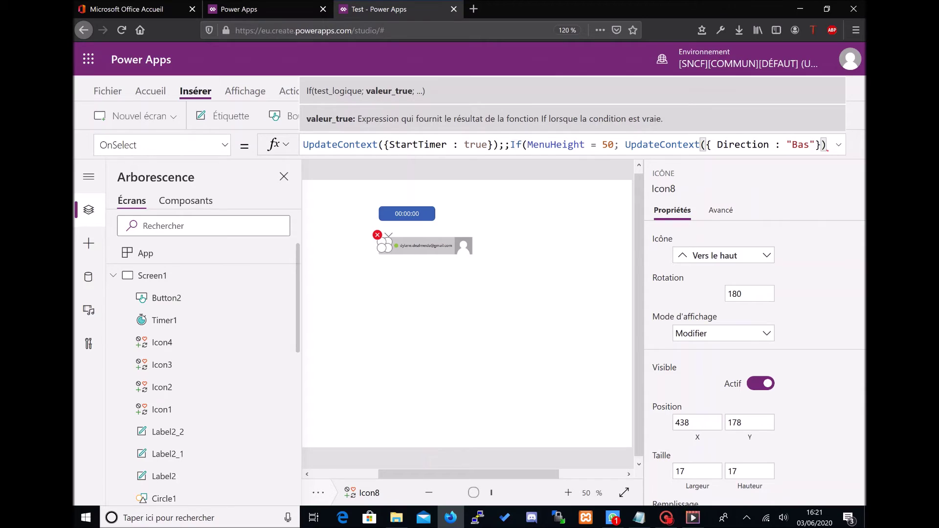
Step: Add the else branch UpdateContext({Direction : "Haut"}) on a new line of the formula
{"action": "type", "text": ";"}
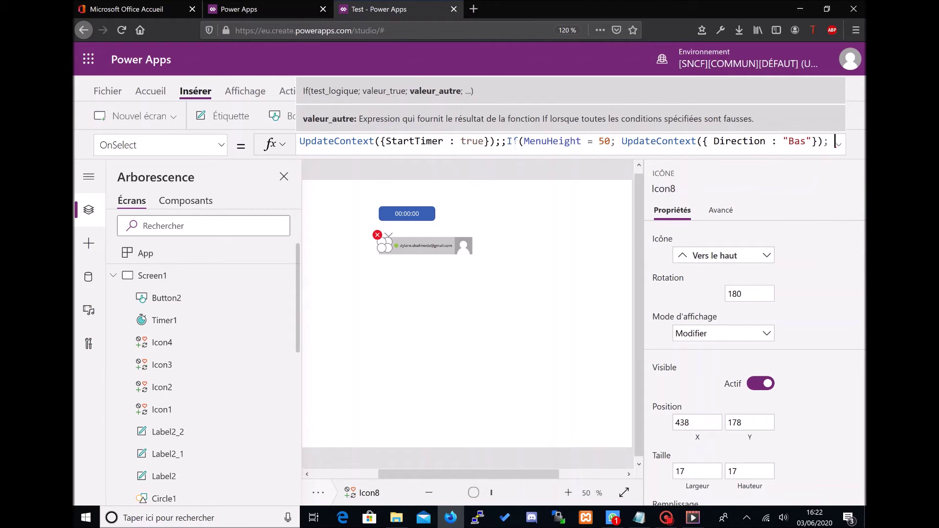
{"action": "key", "text": "shift+Return"}
{"action": "type", "text": "Update"}
{"action": "key", "text": "Tab"}
{"action": "type", "text": "{"}
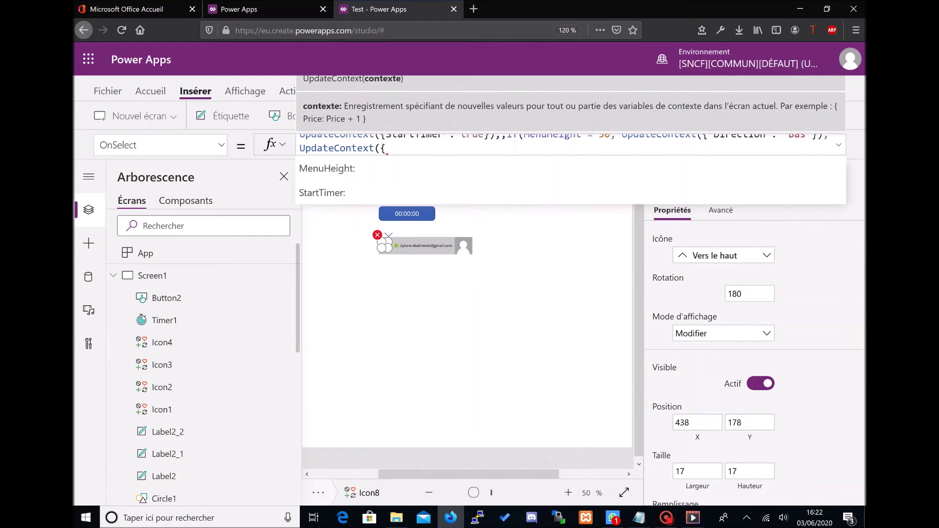
{"action": "key", "text": "Down"}
{"action": "type", "text": "Dir"}
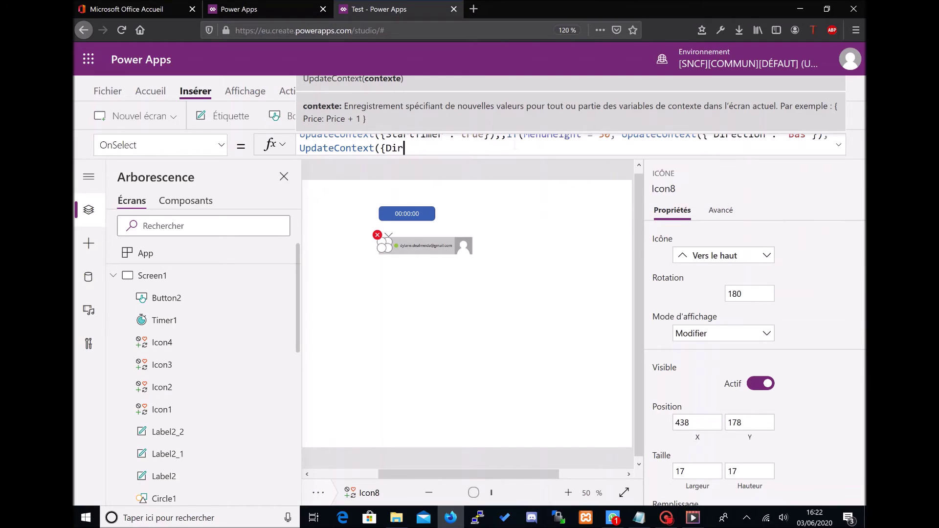
{"action": "type", "text": "ection : \"Haut\"})"}
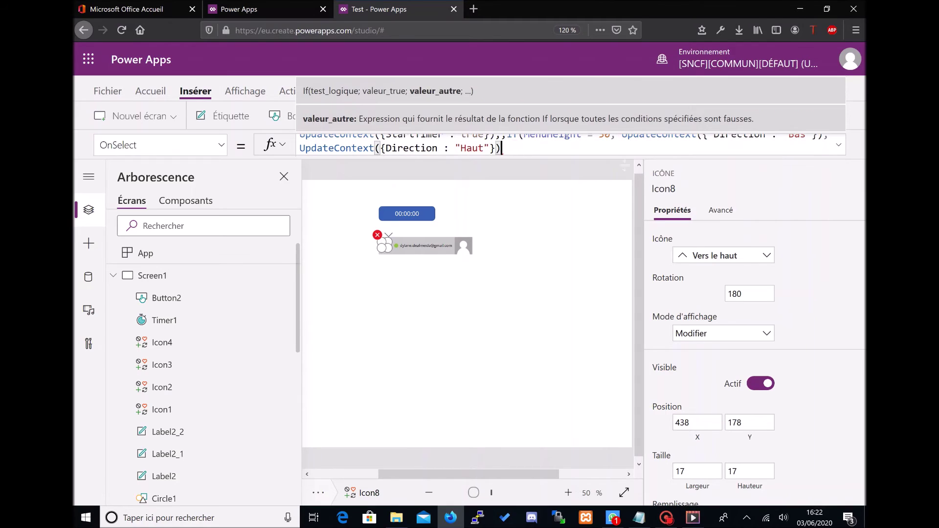
{"action": "type", "text": ")"}
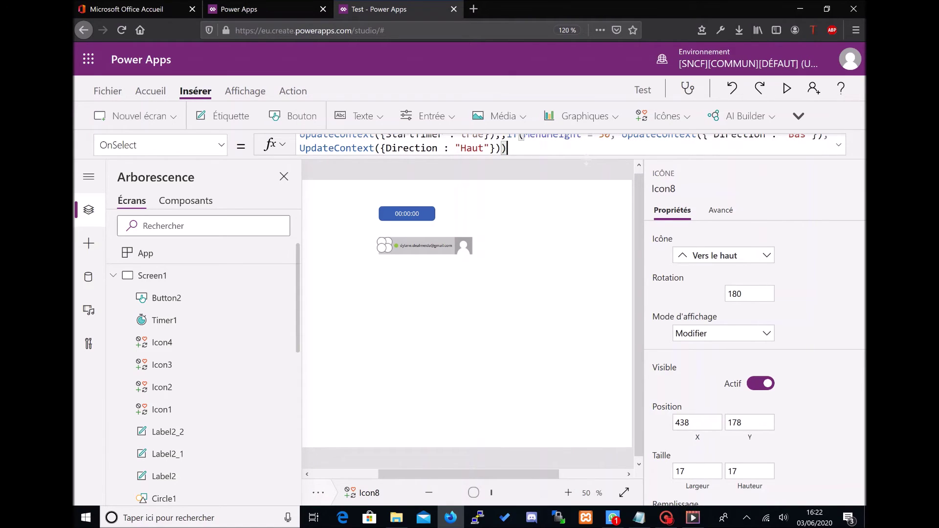
Step: Insert a label left of the timer with Text "Direction : " & Direction
{"action": "left_click_drag", "start_coordinate": [513, 474], "coordinate": [448, 471]}
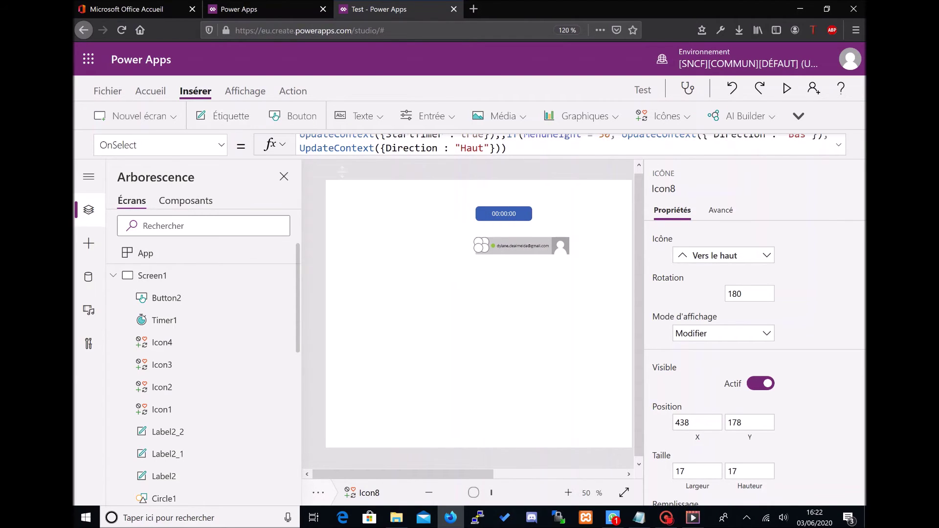
{"action": "left_click_drag", "start_coordinate": [377, 206], "coordinate": [410, 215]}
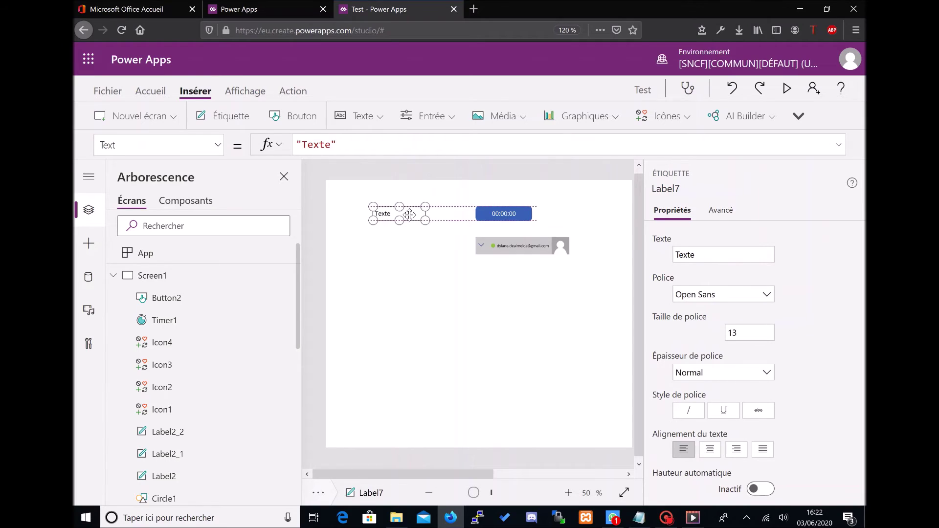
{"action": "left_click", "coordinate": [267, 146]}
{"action": "type", "text": "\"Dir"}
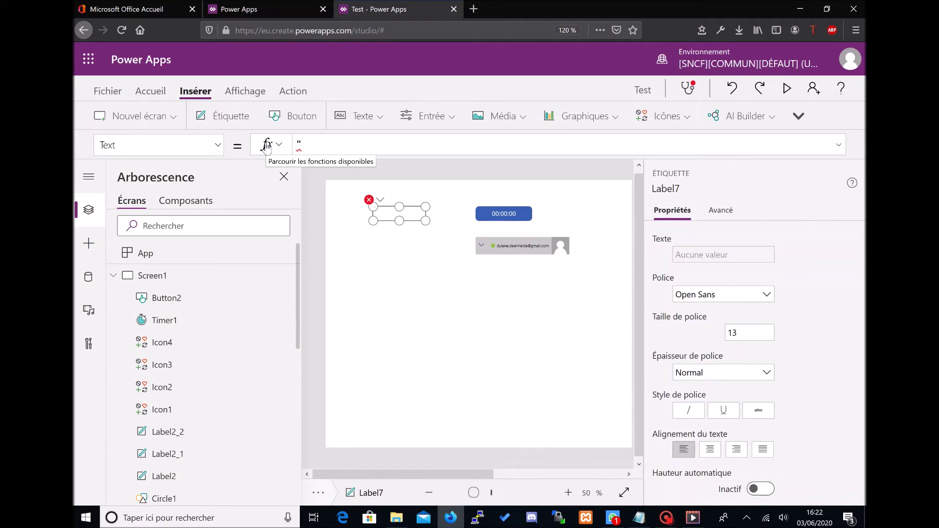
{"action": "type", "text": "ection : \" & Direction"}
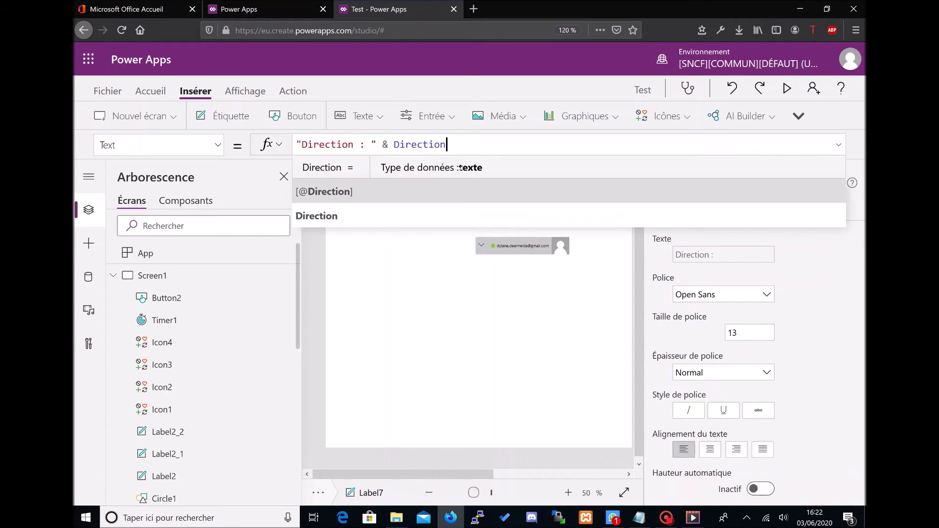
{"action": "left_click", "coordinate": [412, 254]}
Step: Duplicate the label below it to show "AutoStart : " & StartTimer
{"action": "left_click", "coordinate": [398, 218]}
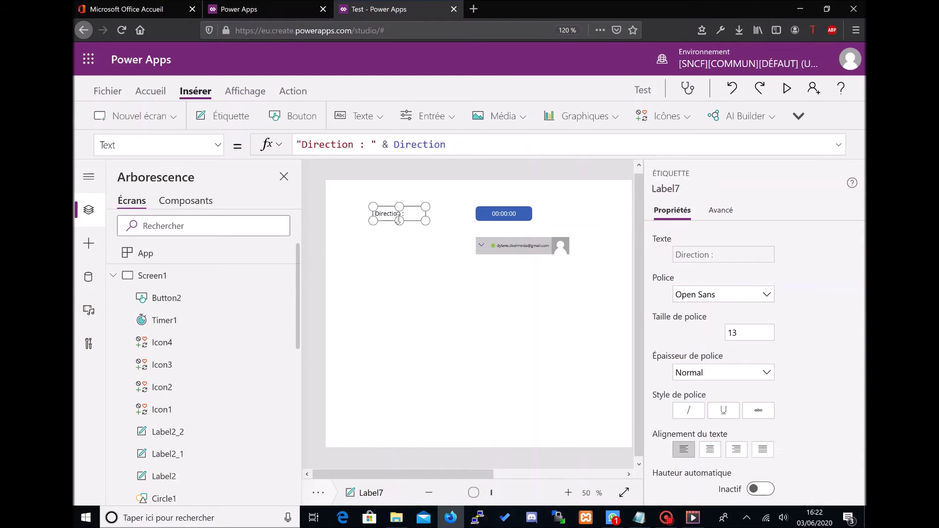
{"action": "key", "text": "ctrl+c"}
{"action": "key", "text": "ctrl+v"}
{"action": "left_click_drag", "start_coordinate": [399, 219], "coordinate": [384, 230]}
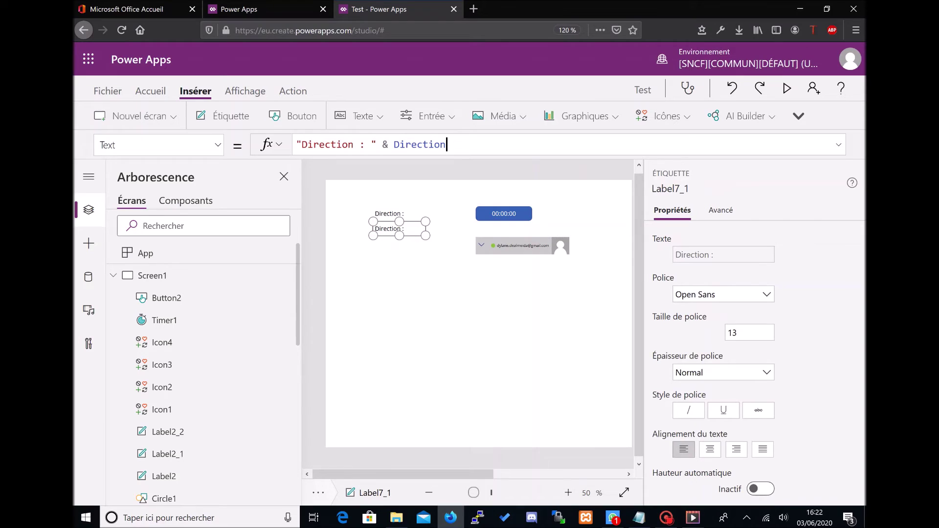
{"action": "double_click", "coordinate": [323, 145]}
{"action": "type", "text": "AutoStart"}
{"action": "double_click", "coordinate": [419, 144]}
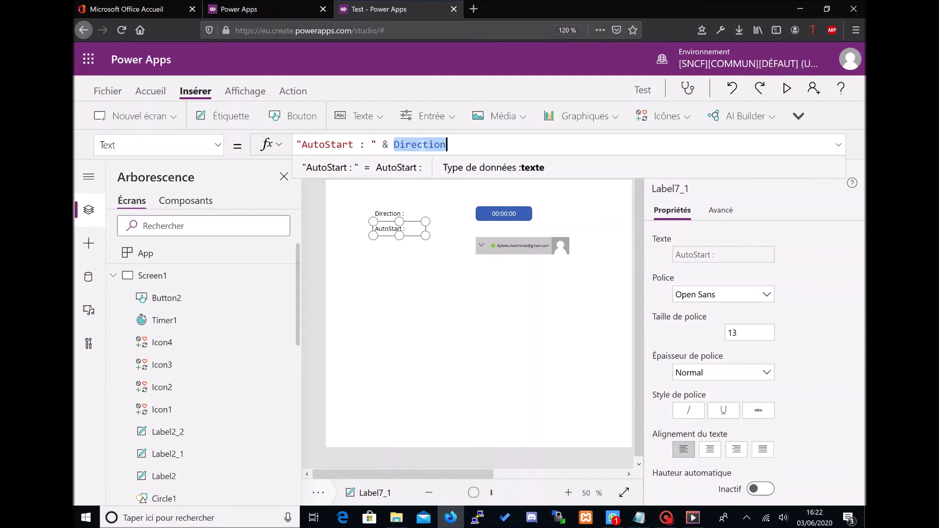
{"action": "type", "text": "Starts"}
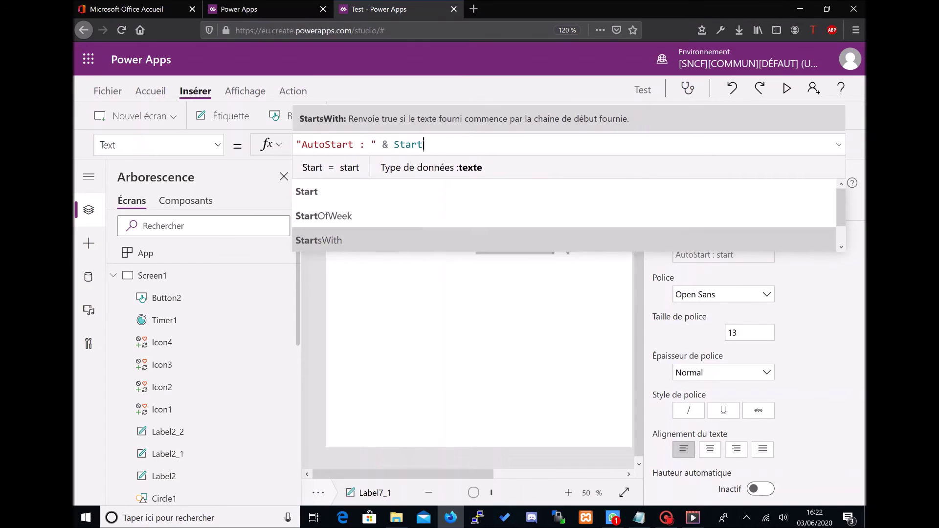
{"action": "key", "text": "Tab"}
{"action": "key", "text": "BackSpace"}
{"action": "key", "text": "BackSpace"}
{"action": "key", "text": "BackSpace"}
{"action": "key", "text": "BackSpace"}
{"action": "key", "text": "BackSpace"}
{"action": "key", "text": "BackSpace"}
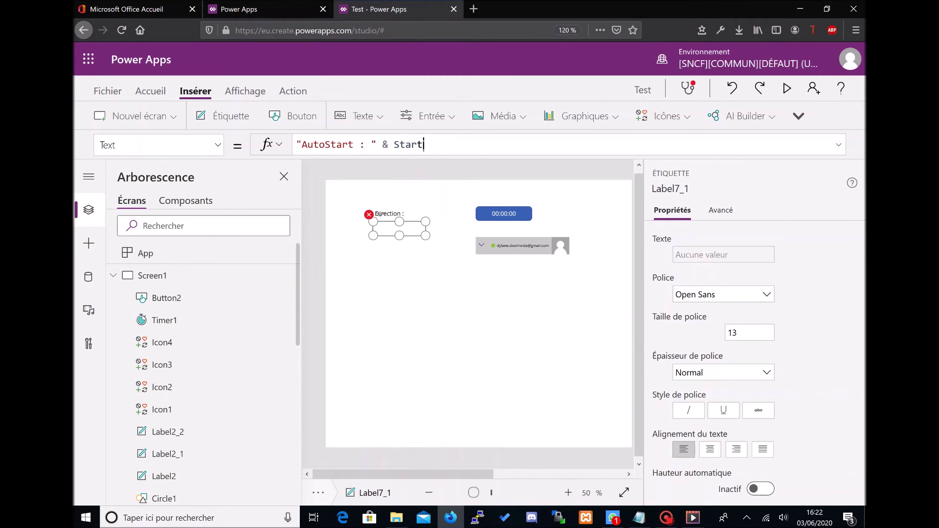
{"action": "type", "text": "Timer"}
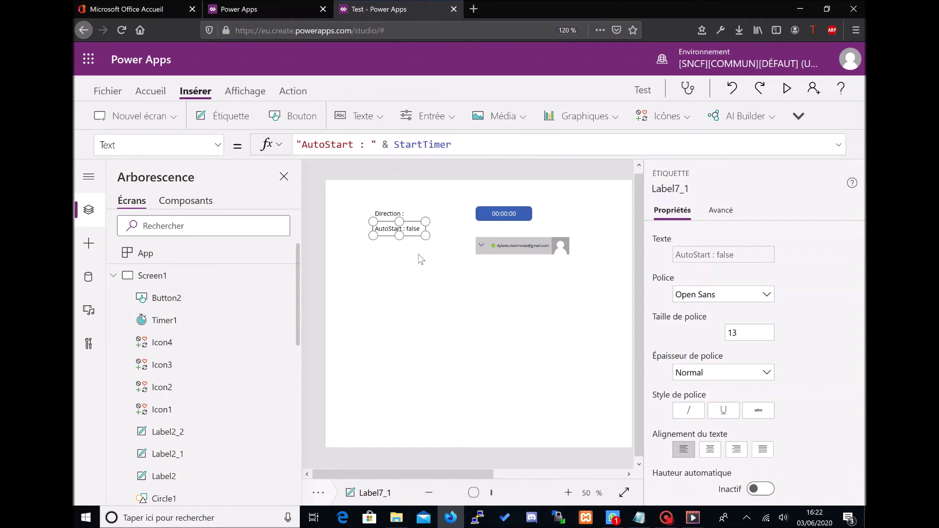
{"action": "left_click", "coordinate": [406, 238]}
Step: Duplicate the AutoStart label below it to show "MenuHeight : " & MenuHeight
{"action": "left_click", "coordinate": [404, 231]}
{"action": "left_click", "coordinate": [444, 268]}
{"action": "left_click", "coordinate": [407, 228]}
{"action": "key", "text": "ctrl+c"}
{"action": "key", "text": "ctrl+v"}
{"action": "left_click_drag", "start_coordinate": [409, 241], "coordinate": [403, 248]}
{"action": "left_click_drag", "start_coordinate": [354, 144], "coordinate": [301, 144]}
{"action": "type", "text": "MenuHeight"}
{"action": "double_click", "coordinate": [427, 144]}
{"action": "type", "text": "Menu"}
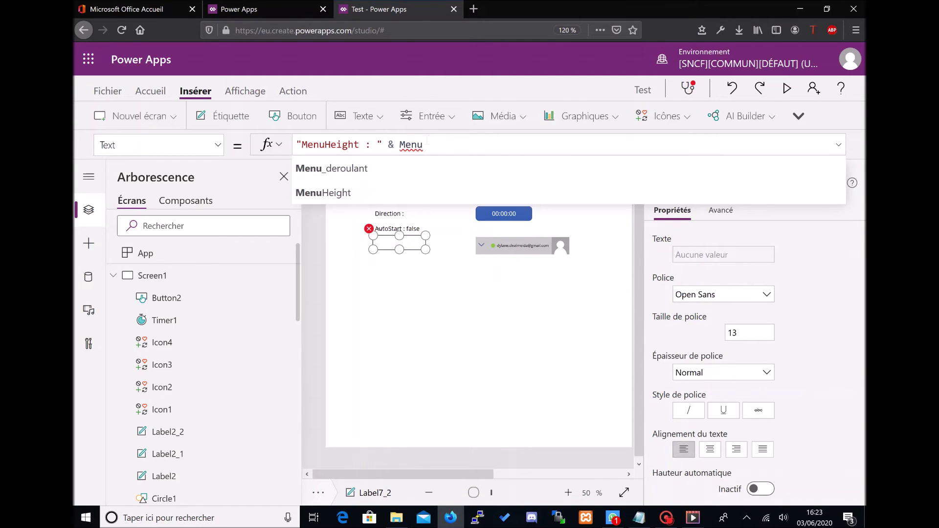
{"action": "type", "text": "Height"}
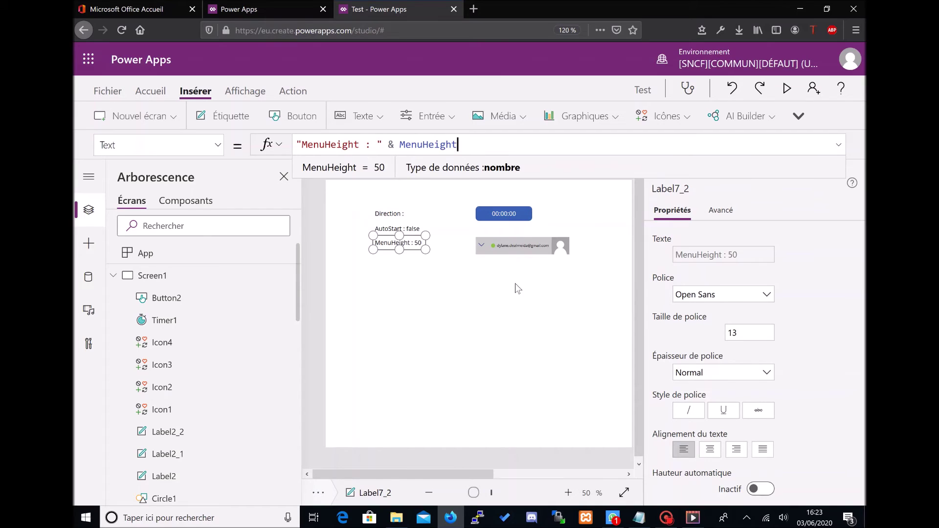
{"action": "left_click", "coordinate": [518, 288]}
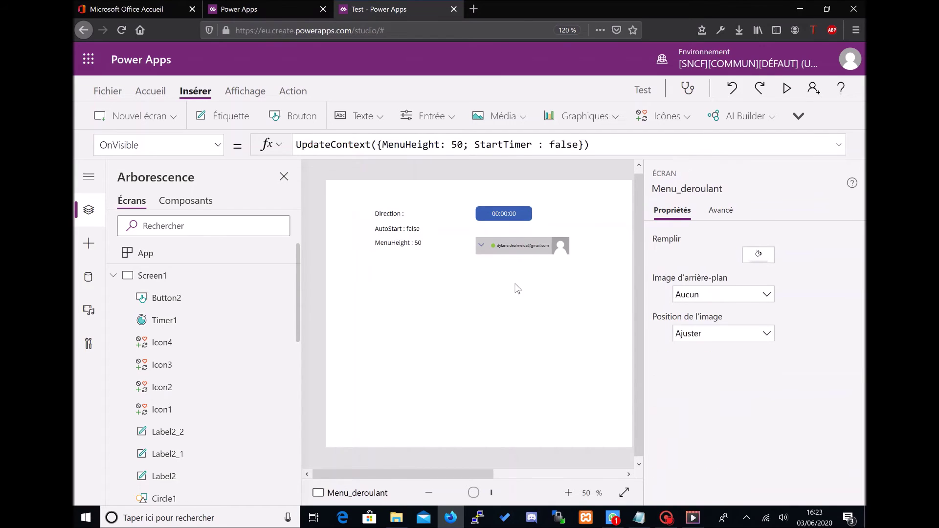
Step: Check the chevron's Haut else branch, then click the chevron to test the toggle
{"action": "left_click", "coordinate": [481, 247]}
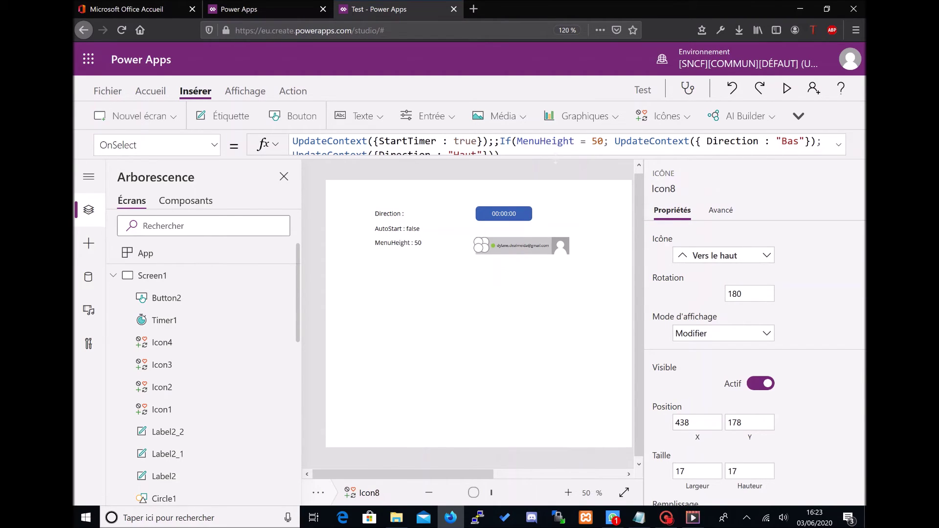
{"action": "left_click", "coordinate": [555, 153]}
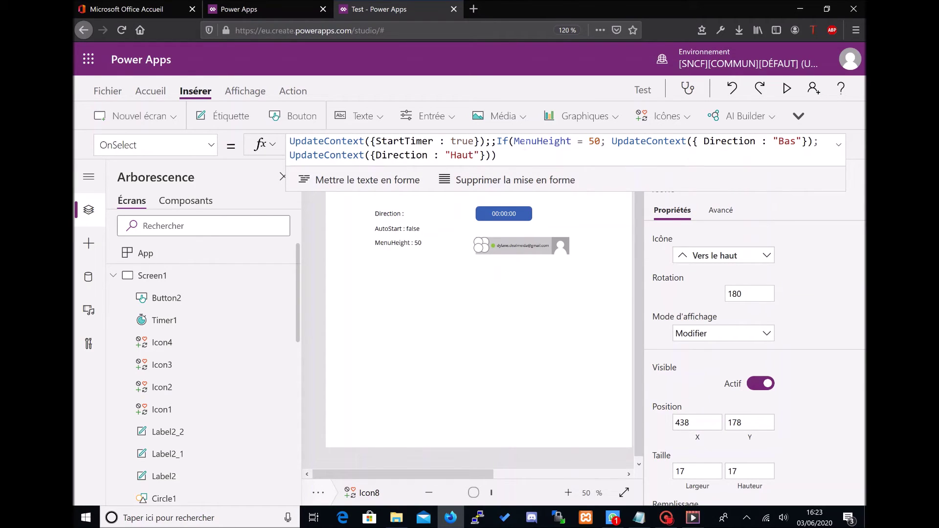
{"action": "key", "text": "Left"}
{"action": "key", "text": "Left"}
{"action": "key", "text": "Left"}
{"action": "key", "text": "Left"}
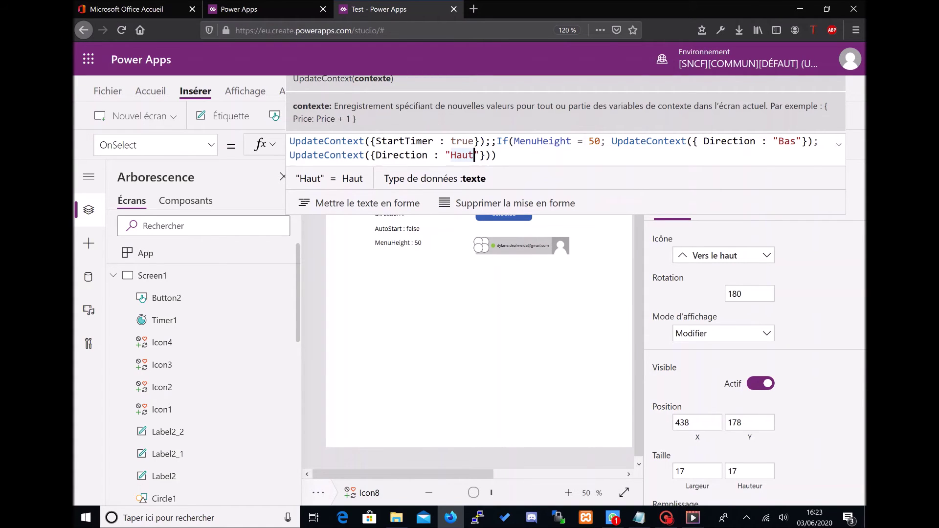
{"action": "left_click", "coordinate": [482, 249]}
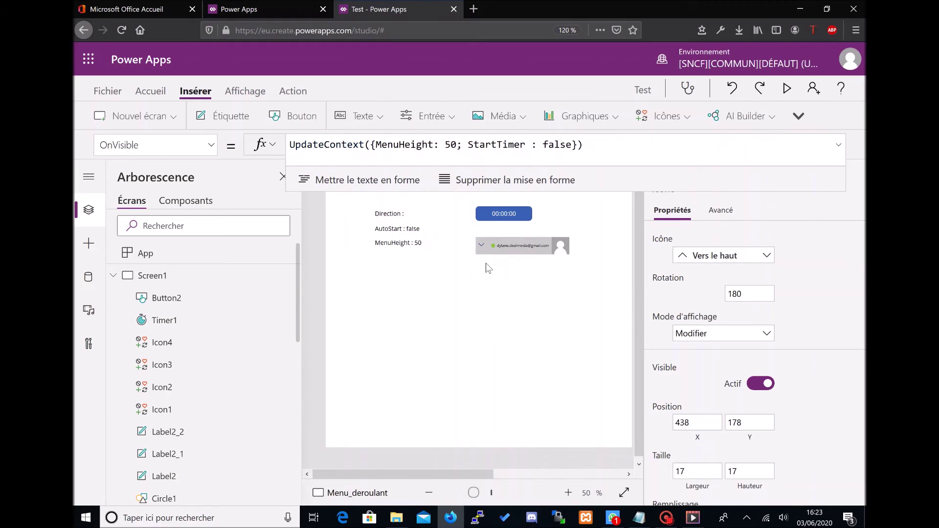
{"action": "left_click", "coordinate": [481, 250], "text": "alt"}
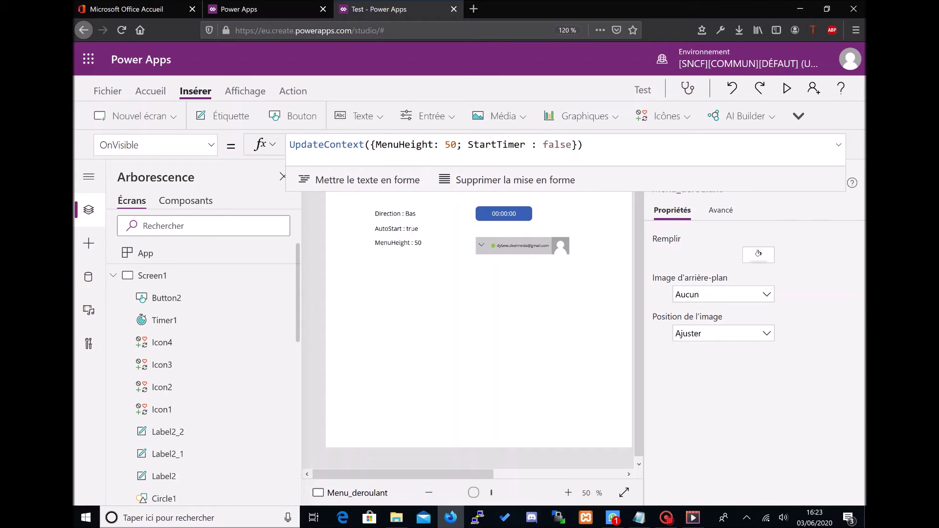
{"action": "left_click", "coordinate": [502, 218]}
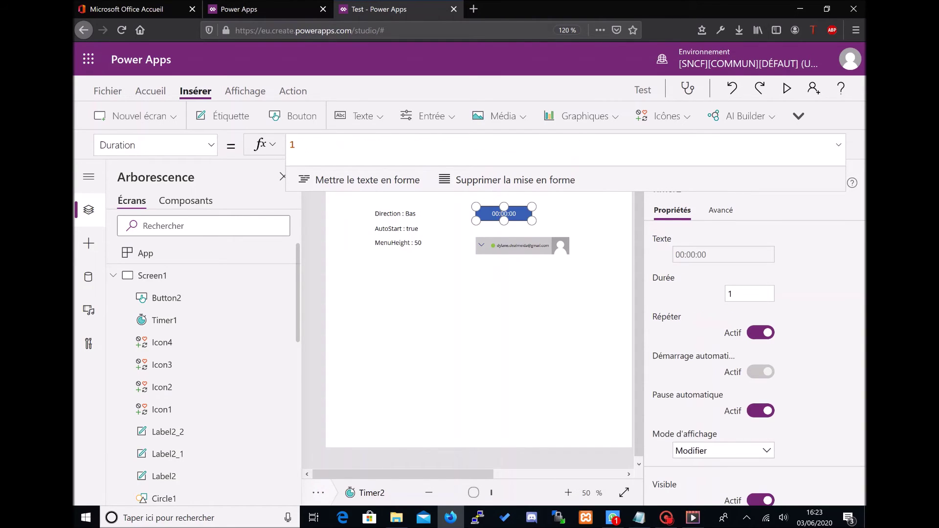
Step: Show Timer2's OnTimerStart property, currently false, in the formula bar
{"action": "left_click", "coordinate": [211, 147]}
{"action": "scroll", "coordinate": [152, 284], "scroll_direction": "down", "scroll_amount": 15}
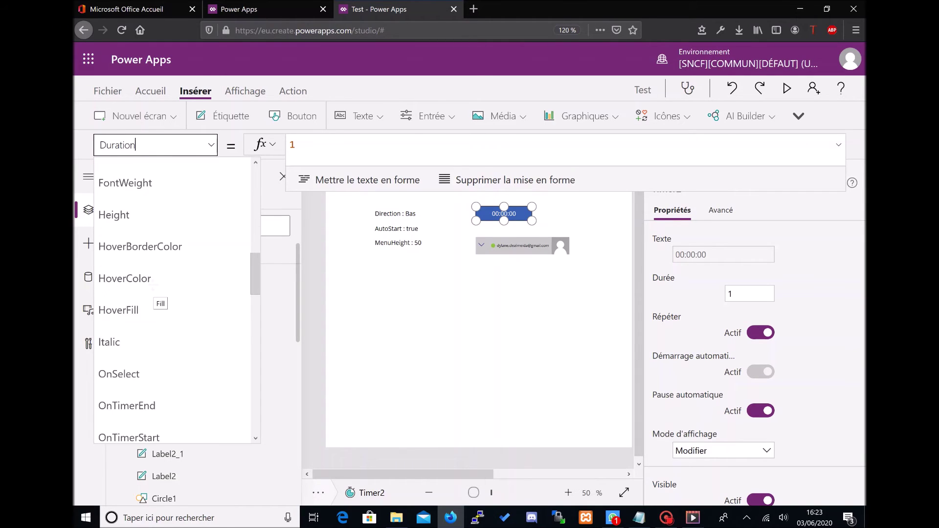
{"action": "scroll", "coordinate": [153, 285], "scroll_direction": "up", "scroll_amount": 10}
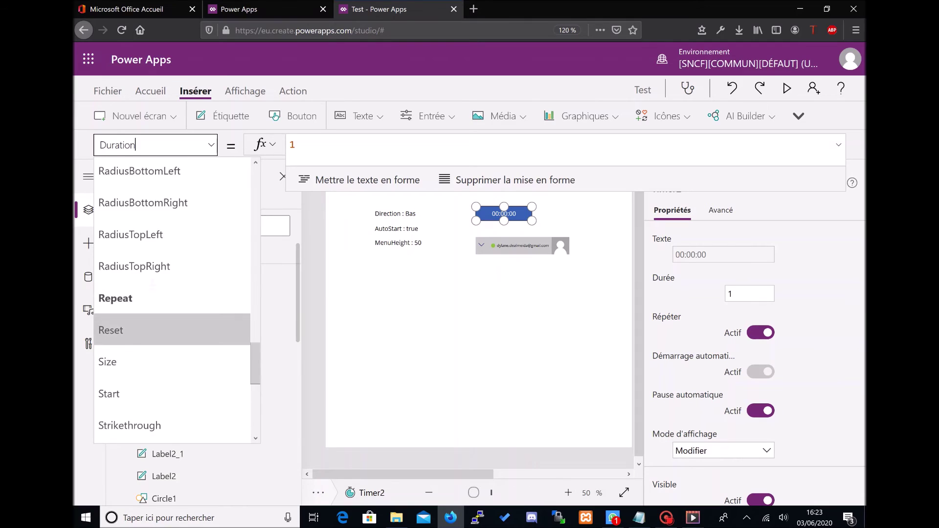
{"action": "scroll", "coordinate": [152, 286], "scroll_direction": "down", "scroll_amount": 4}
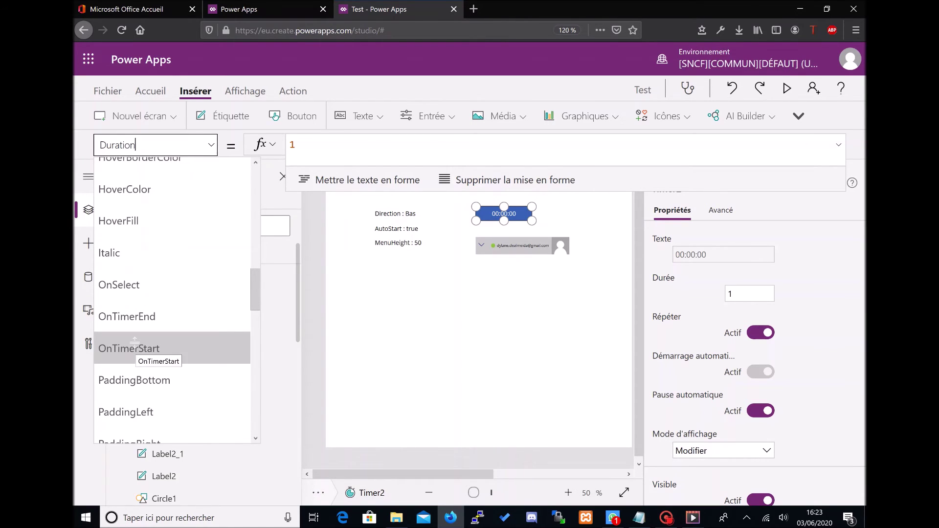
{"action": "left_click", "coordinate": [135, 344]}
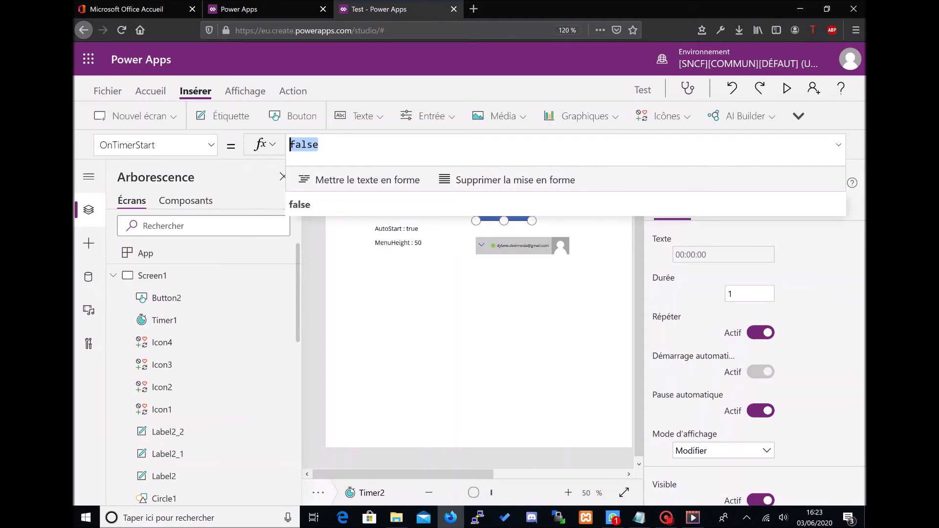
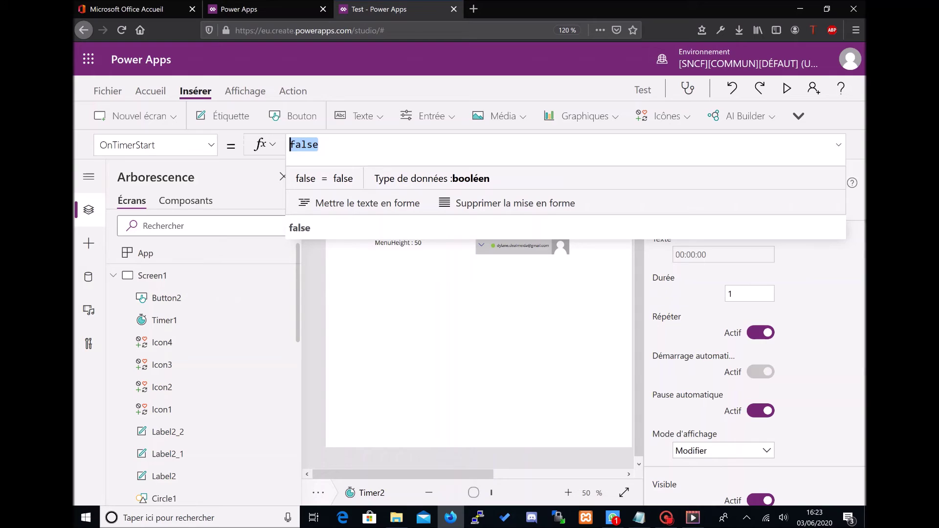
Step: Replace Timer2's OnTimerStart value false with an If(Direction = "Haut"; … condition
{"action": "key", "text": "BackSpace"}
{"action": "type", "text": "If'"}
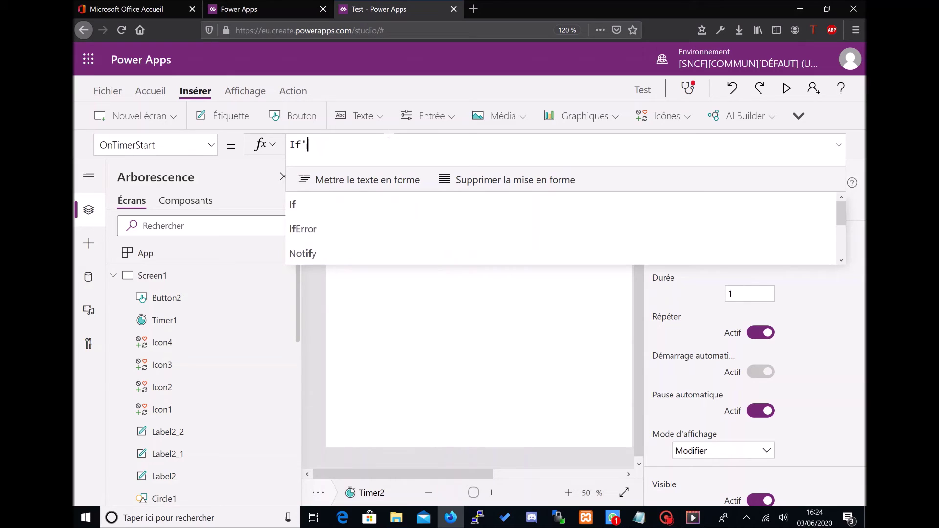
{"action": "key", "text": "BackSpace"}
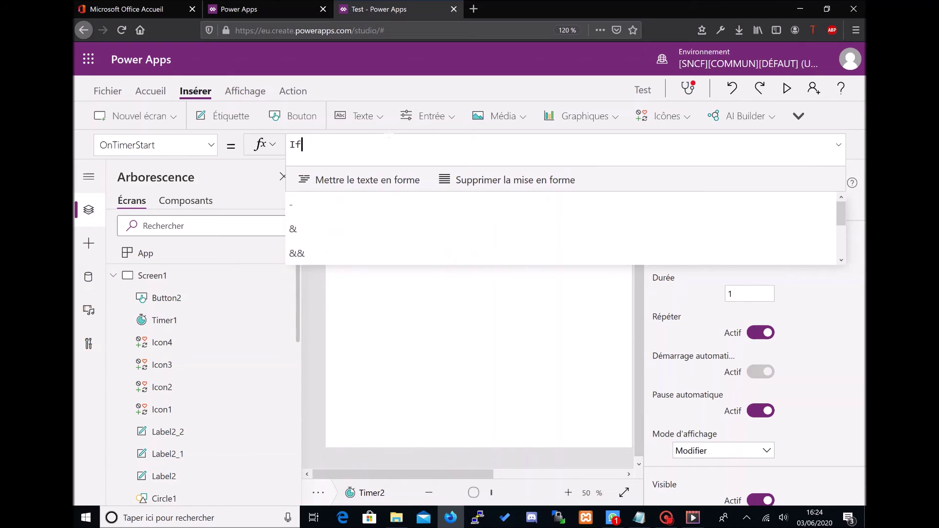
{"action": "type", "text": "(Directi"}
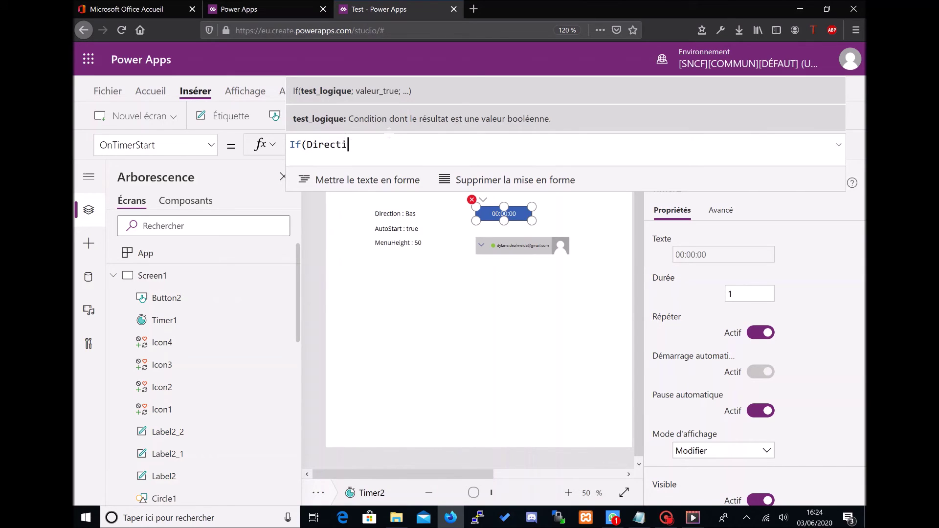
{"action": "type", "text": "on = \"Haur"}
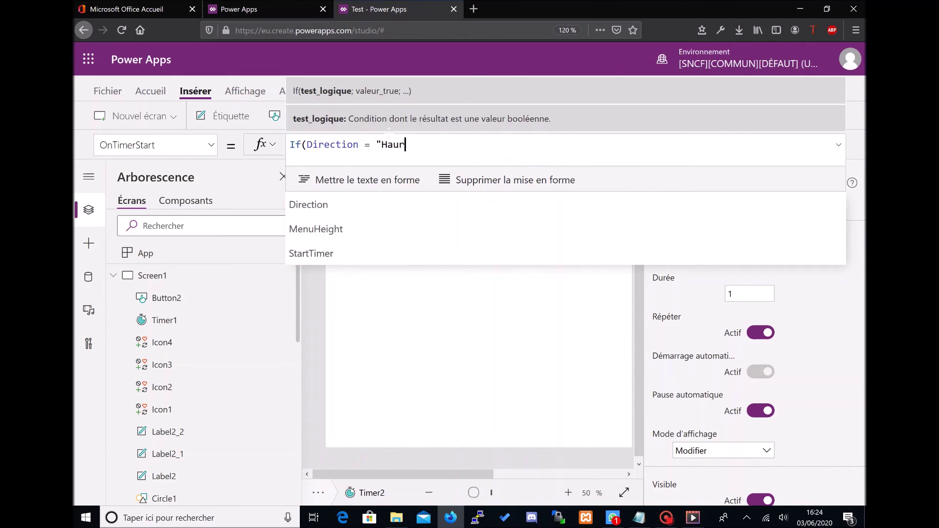
{"action": "key", "text": "BackSpace"}
{"action": "type", "text": "t\";"}
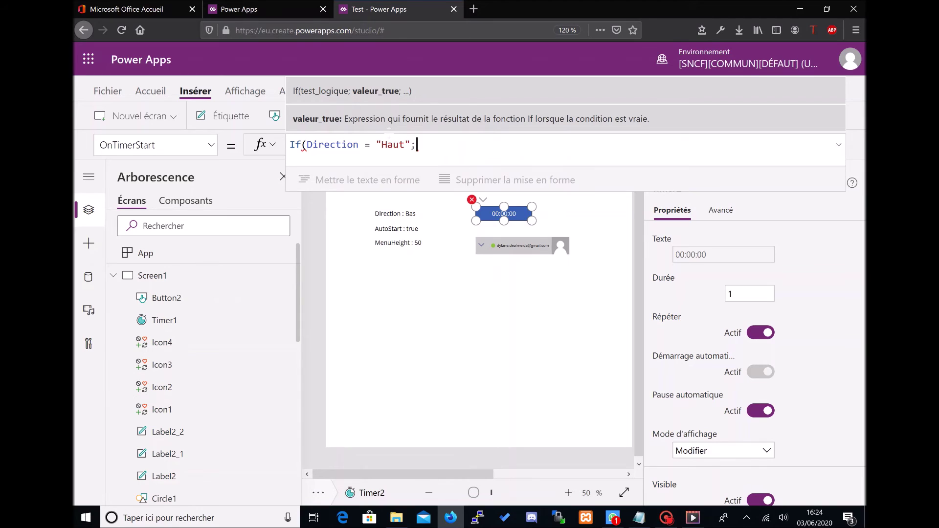
{"action": "type", "text": "If(Menu"}
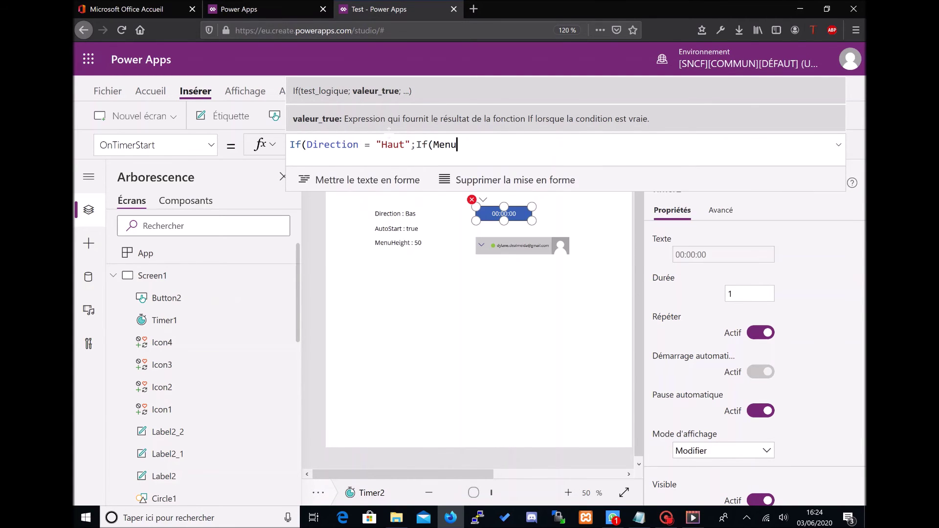
{"action": "key", "text": "Down"}
{"action": "key", "text": "Down"}
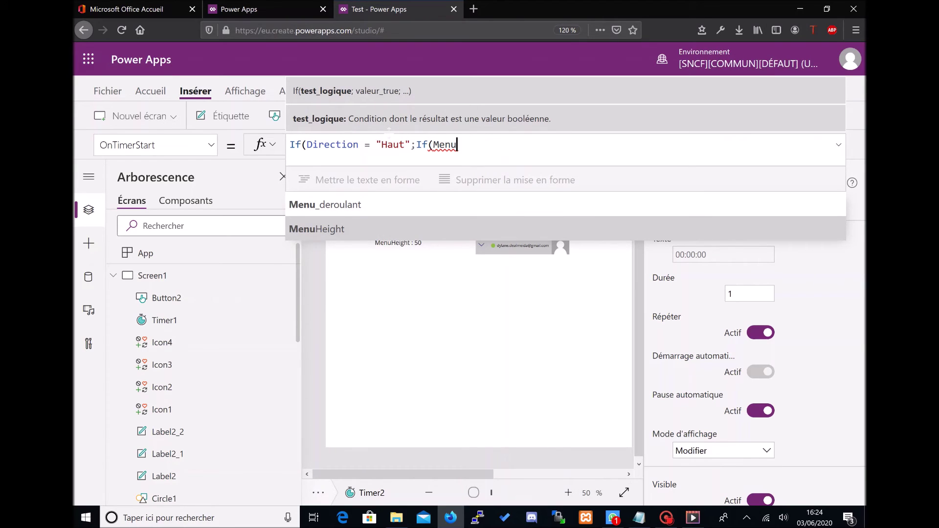
{"action": "key", "text": "BackSpace"}
{"action": "key", "text": "BackSpace"}
{"action": "key", "text": "BackSpace"}
{"action": "key", "text": "BackSpace"}
{"action": "key", "text": "BackSpace"}
{"action": "key", "text": "BackSpace"}
{"action": "key", "text": "BackSpace"}
{"action": "key", "text": "BackSpace"}
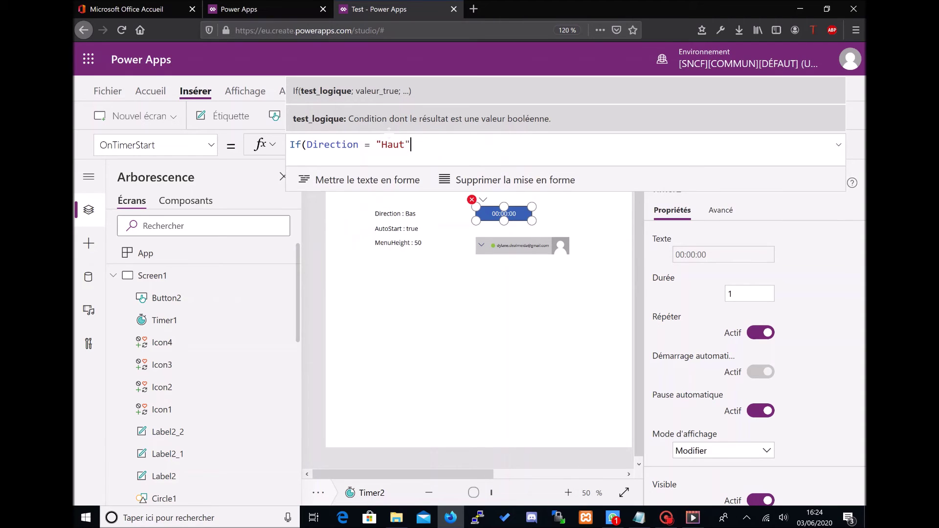
Step: Add UpdateContext({MenuHeight: MenuHeight - 5}) as the action for the Haut branch
{"action": "type", "text": "; Update"}
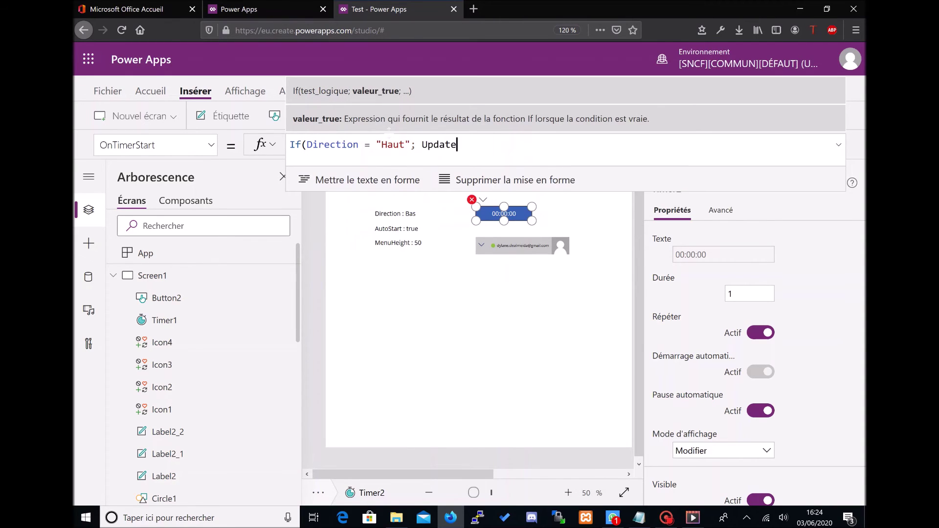
{"action": "key", "text": "Down"}
{"action": "key", "text": "Tab"}
{"action": "type", "text": "{"}
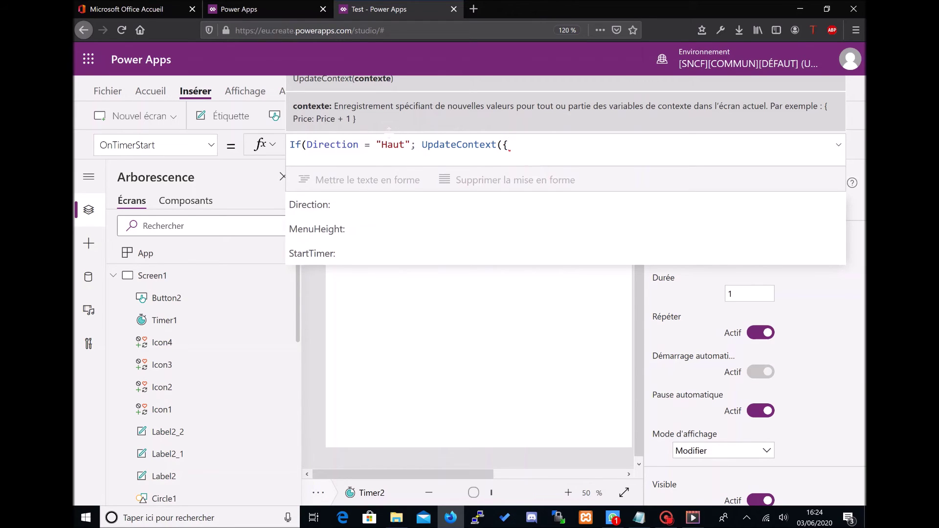
{"action": "type", "text": "Height"}
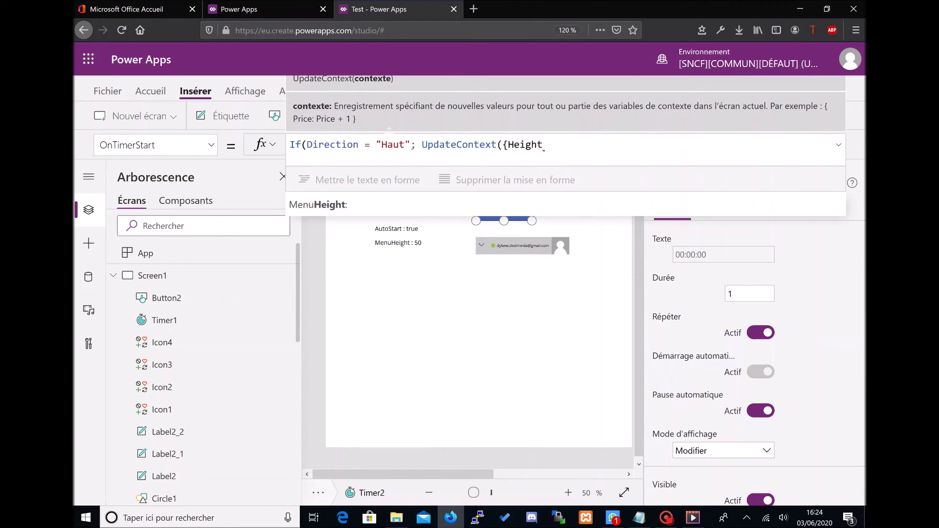
{"action": "key", "text": "Tab"}
{"action": "type", "text": "He"}
{"action": "key", "text": "BackSpace"}
{"action": "key", "text": "BackSpace"}
{"action": "type", "text": "Menu"}
{"action": "key", "text": "Tab"}
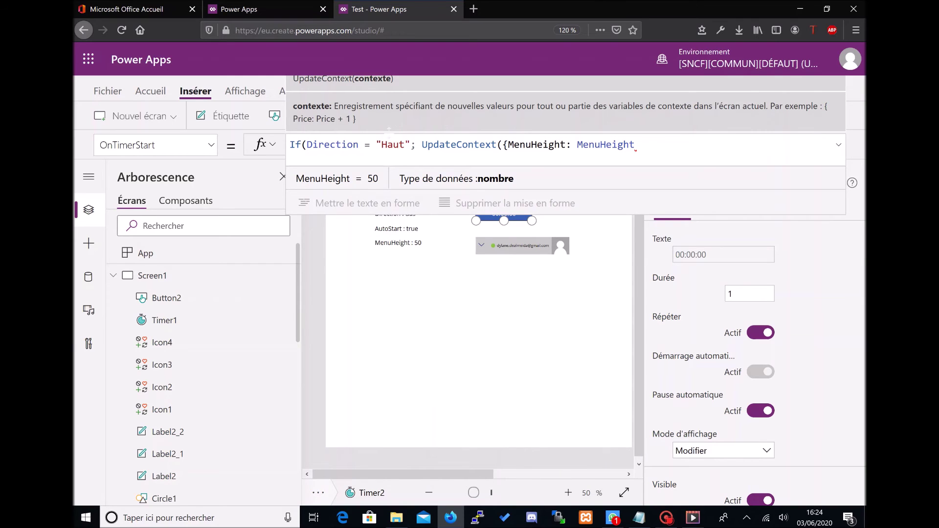
{"action": "type", "text": "-5"}
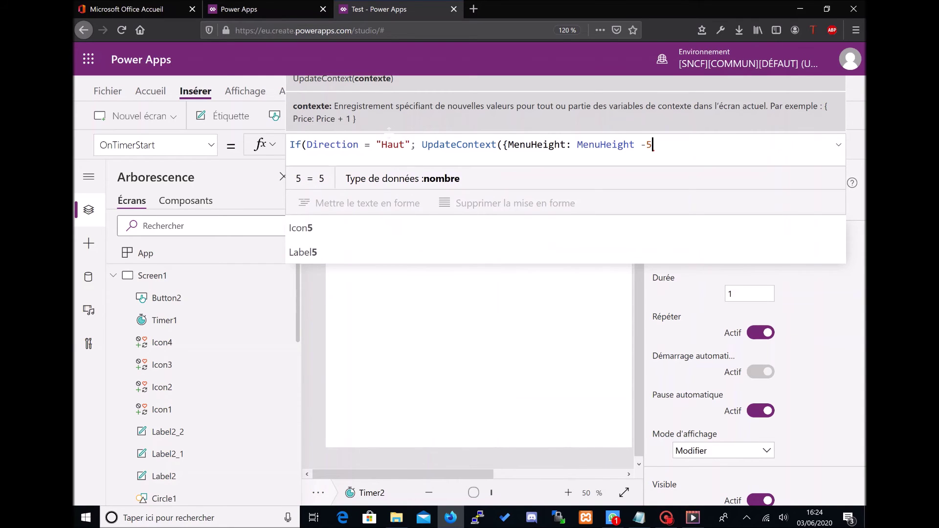
{"action": "key", "text": "BackSpace"}
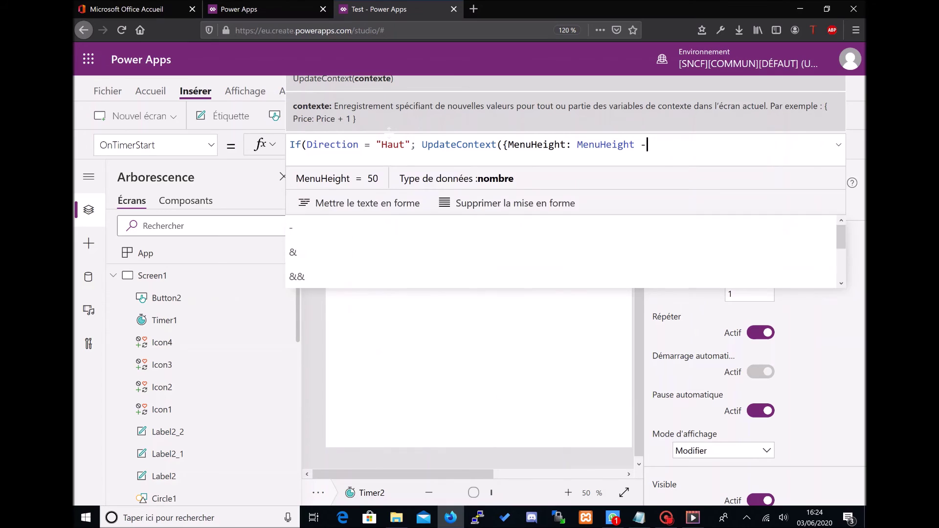
{"action": "type", "text": "6"}
{"action": "key", "text": "BackSpace"}
{"action": "type", "text": "5})"}
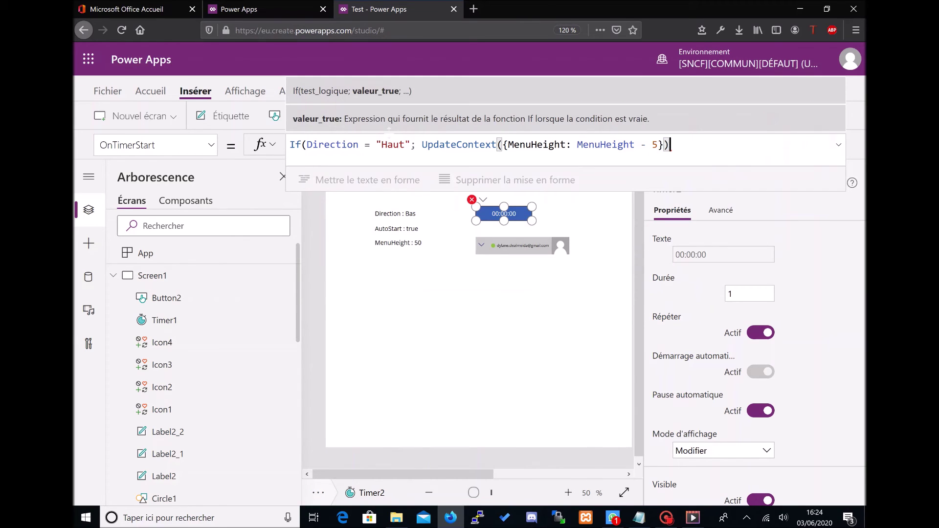
{"action": "type", "text": ";"}
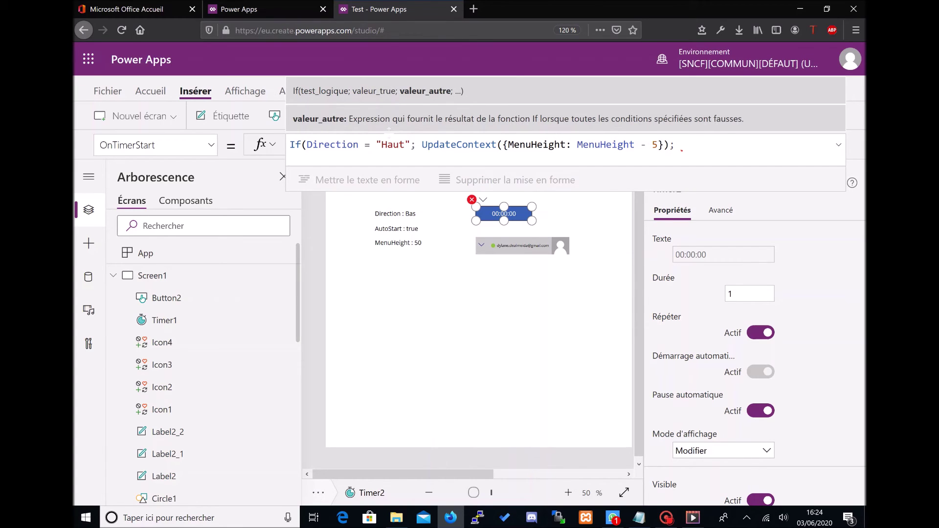
Step: Wrap the shrink action in an If(MenuHeight <> 50; … condition
{"action": "double_click", "coordinate": [424, 146]}
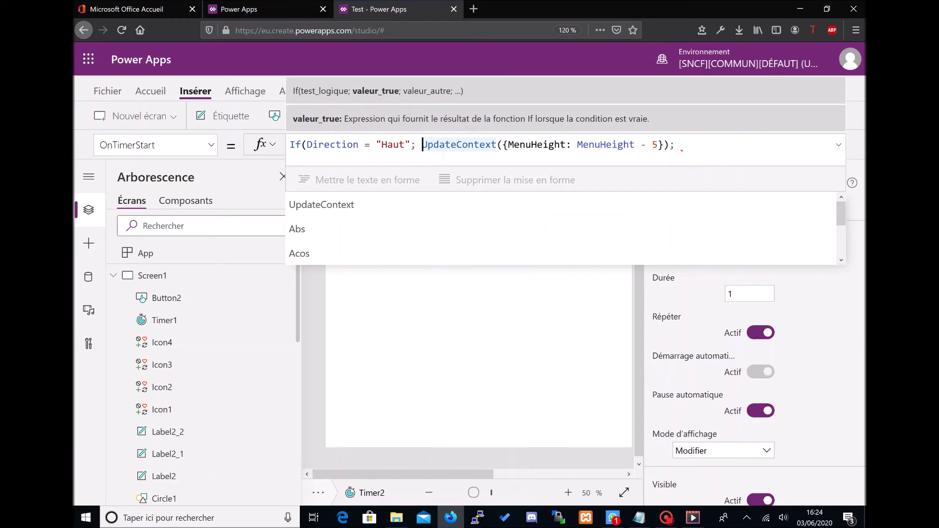
{"action": "type", "text": "If"}
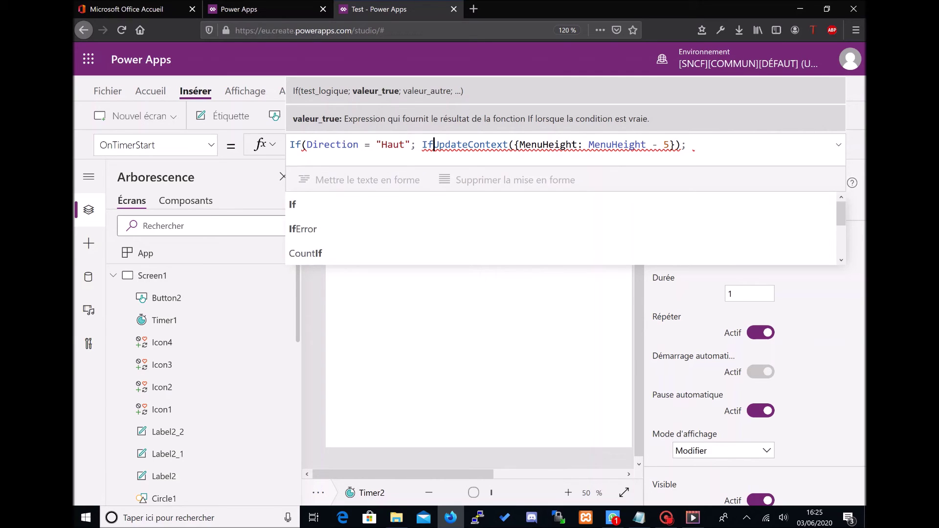
{"action": "type", "text": "(MenuHeigh"}
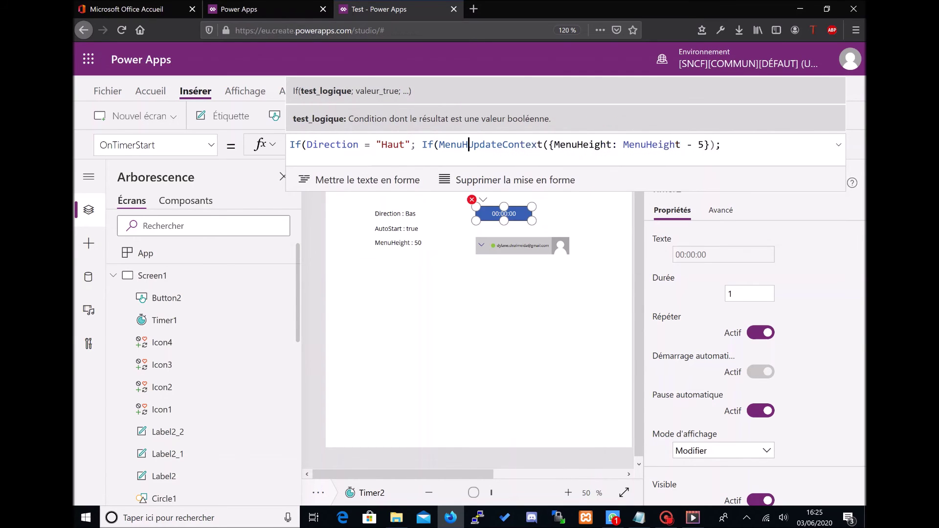
{"action": "type", "text": "t <"}
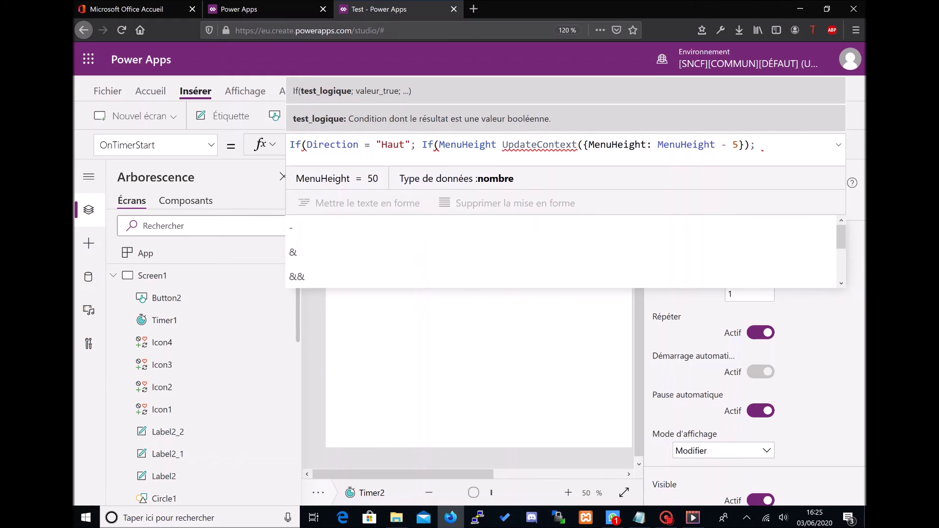
{"action": "type", "text": "> 50"}
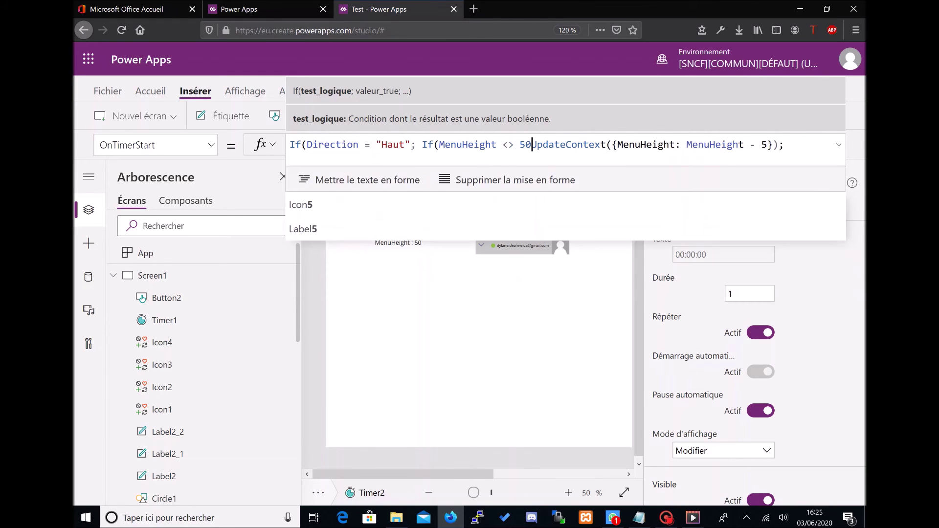
{"action": "type", "text": ";"}
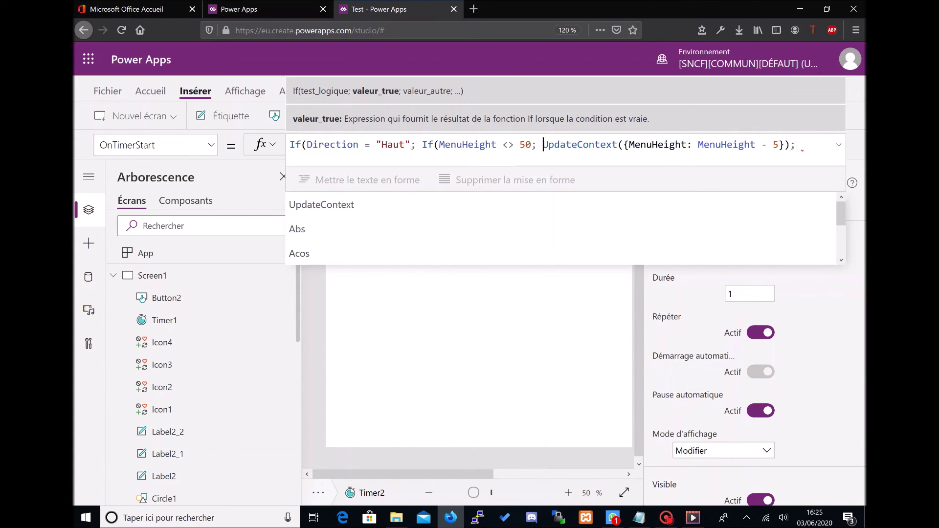
Step: Add UpdateContext({StartTimer: false}) as the else branch and begin the next If
{"action": "left_click", "coordinate": [801, 145]}
{"action": "key", "text": "Right"}
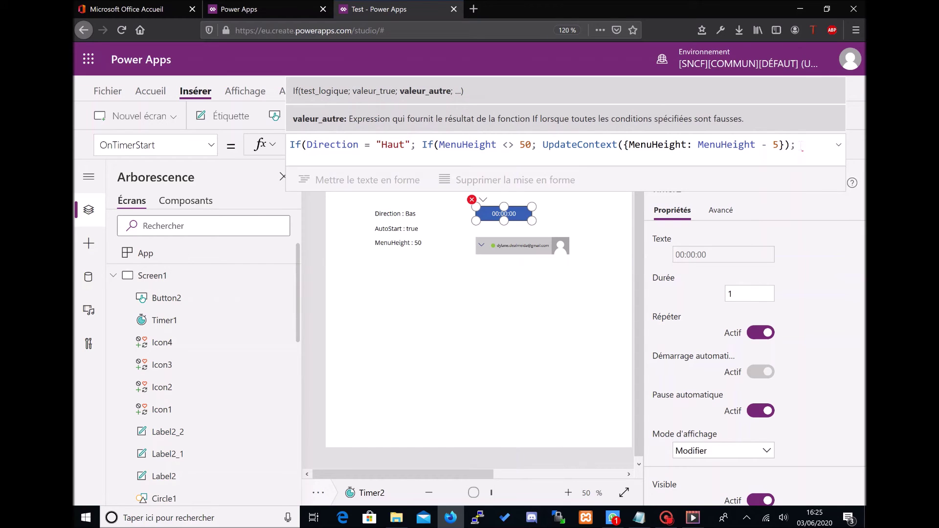
{"action": "type", "text": "Update"}
{"action": "key", "text": "Down"}
{"action": "key", "text": "Tab"}
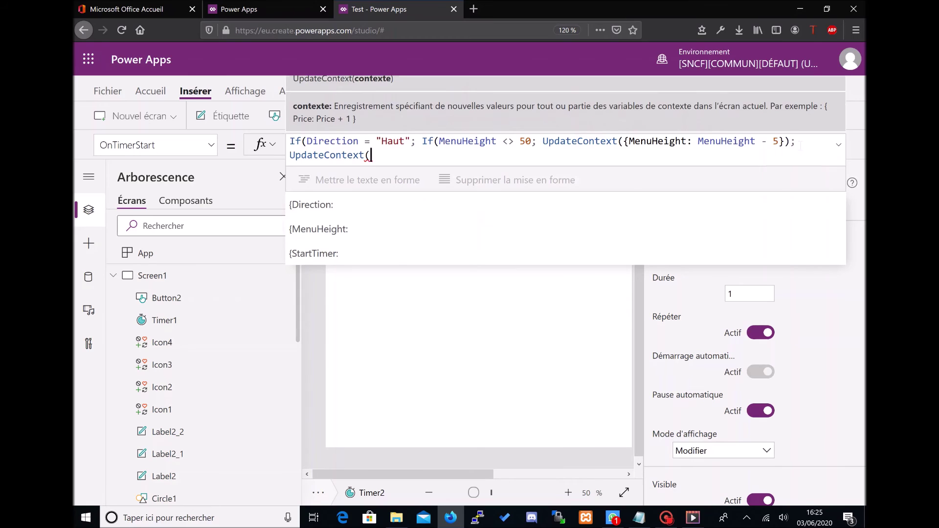
{"action": "type", "text": "{start"}
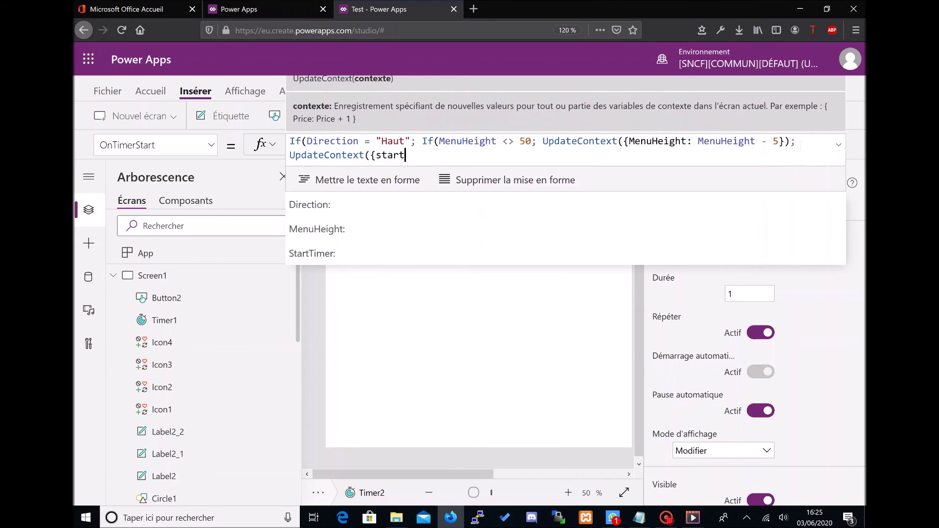
{"action": "key", "text": "Tab"}
{"action": "type", "text": ": fa"}
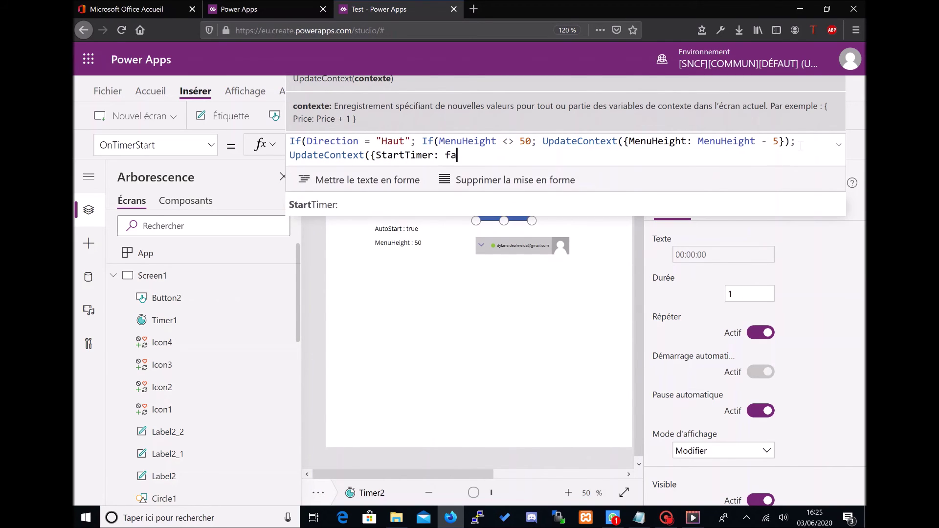
{"action": "type", "text": "lse})"}
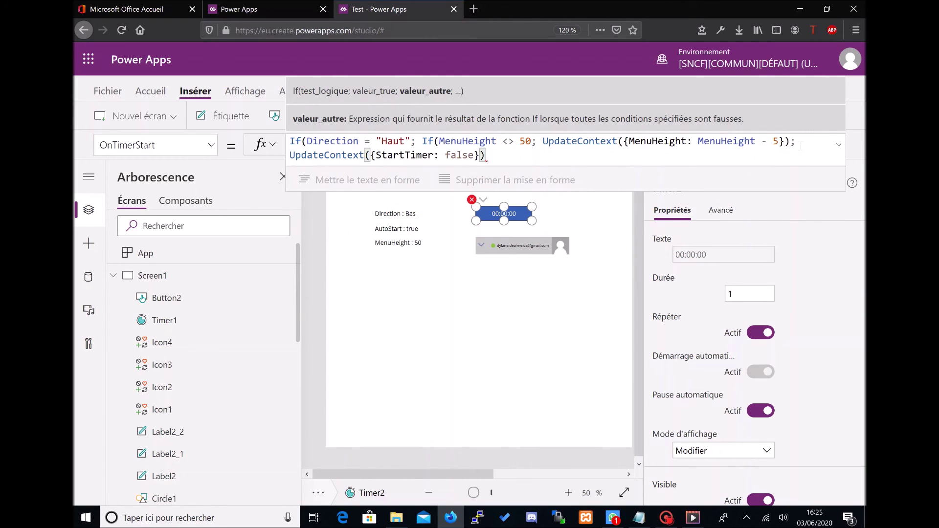
{"action": "type", "text": ")"}
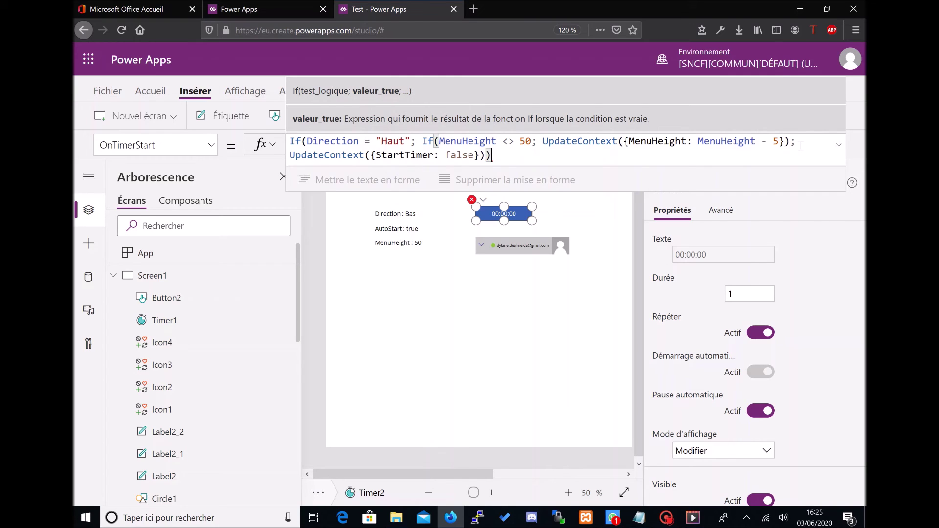
{"action": "type", "text": ";"}
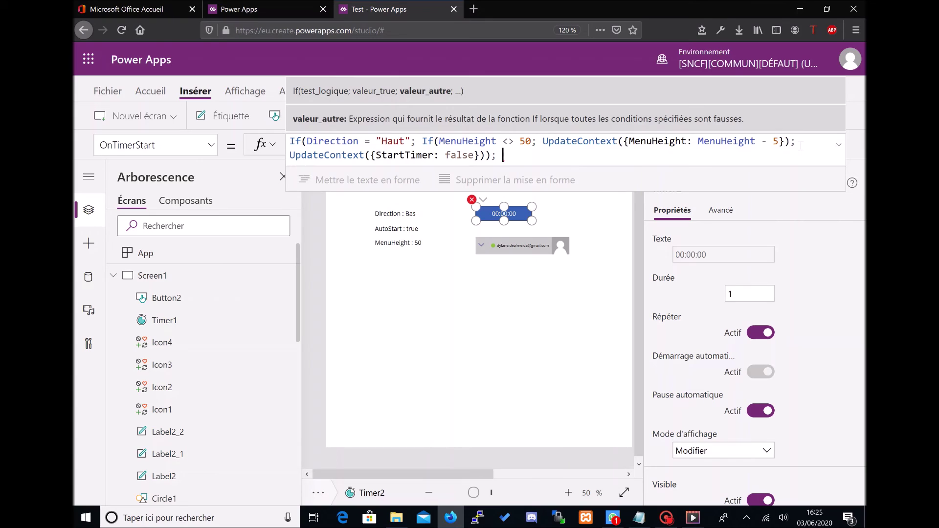
{"action": "type", "text": " If("}
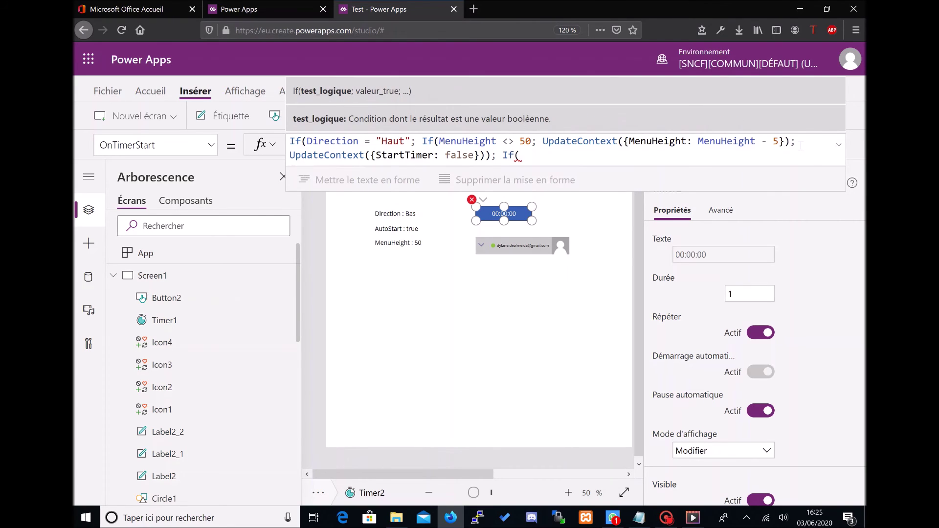
{"action": "type", "text": "Height"}
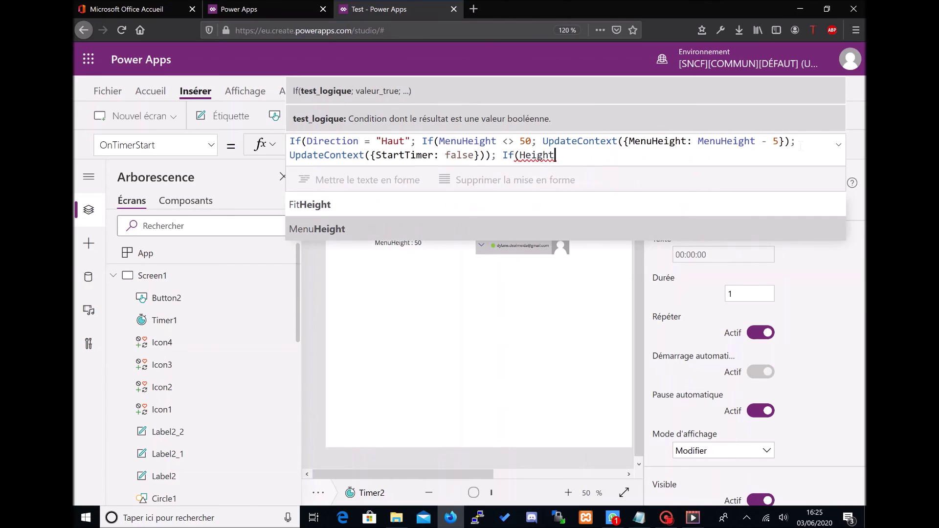
Step: Add If(MenuHeight <> 200; UpdateContext({MenuHeight: MenuHeight +5}) for the opening direction
{"action": "key", "text": "Tab"}
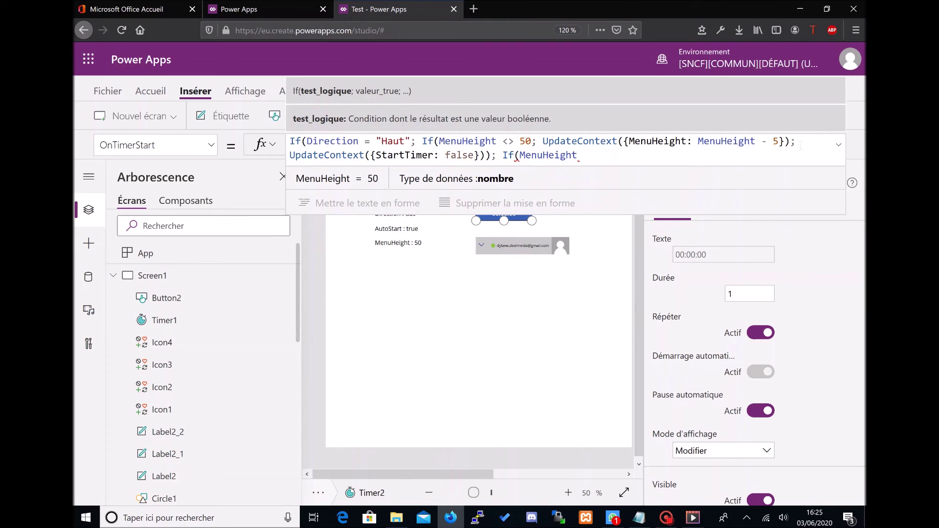
{"action": "type", "text": "<> 200;"}
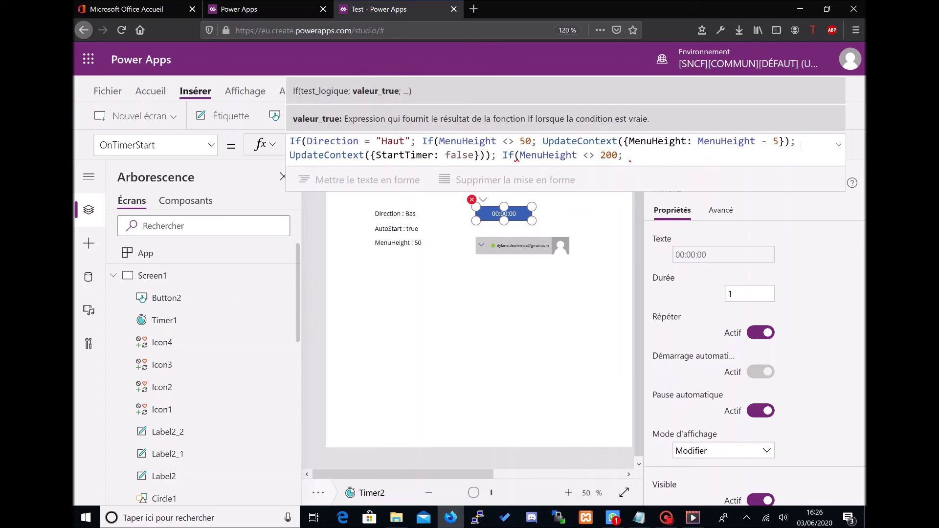
{"action": "type", "text": "Update"}
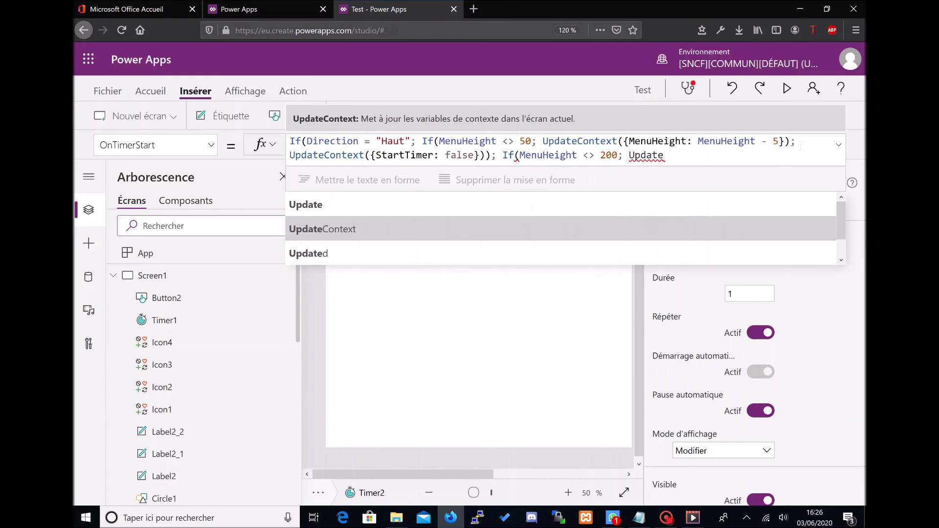
{"action": "key", "text": "Tab"}
{"action": "type", "text": "({"}
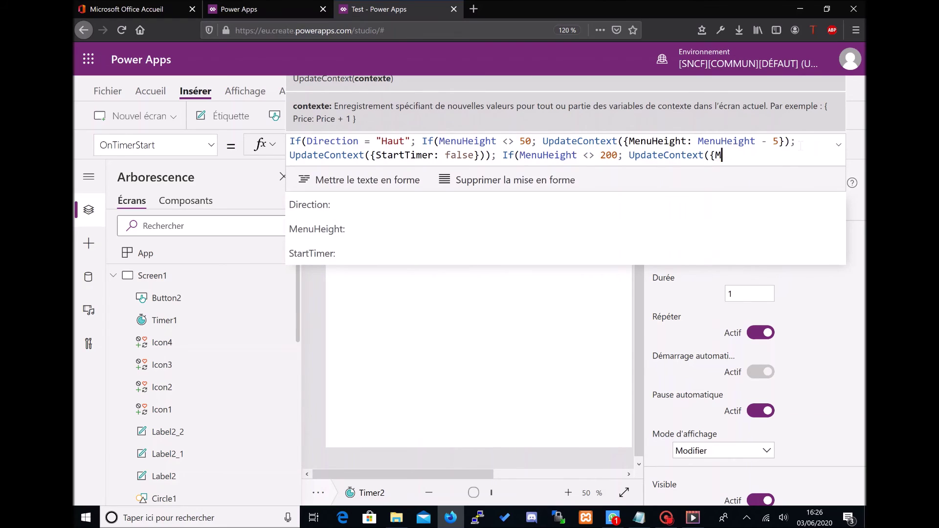
{"action": "type", "text": "Menu"}
{"action": "key", "text": "Tab"}
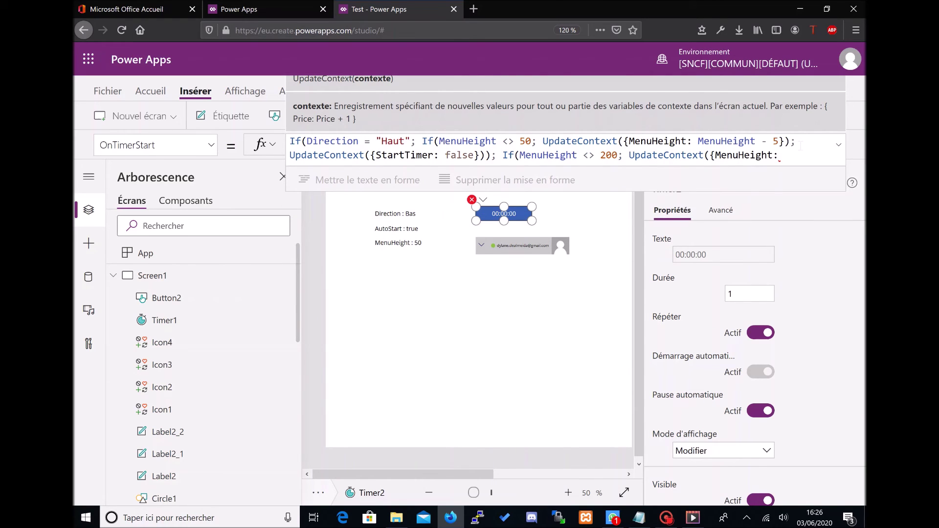
{"action": "type", "text": "Menu"}
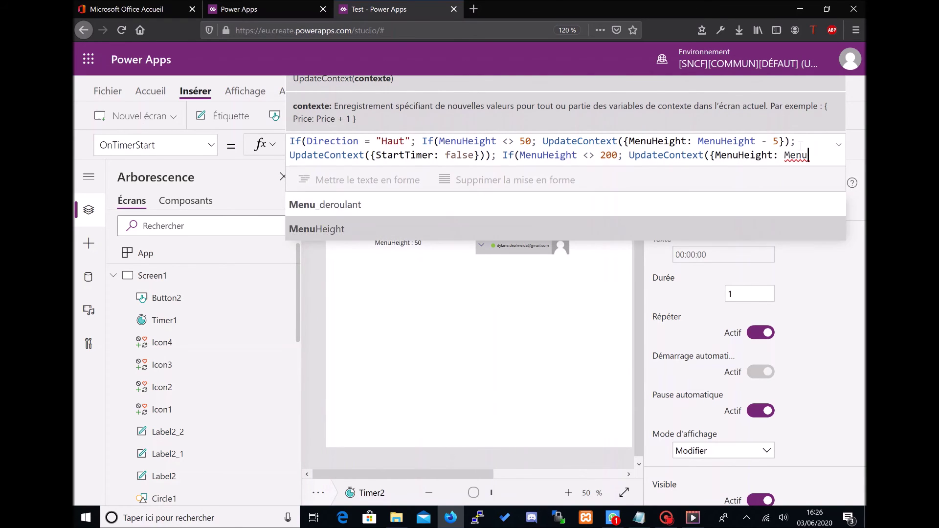
{"action": "key", "text": "Tab"}
{"action": "type", "text": "+5})"}
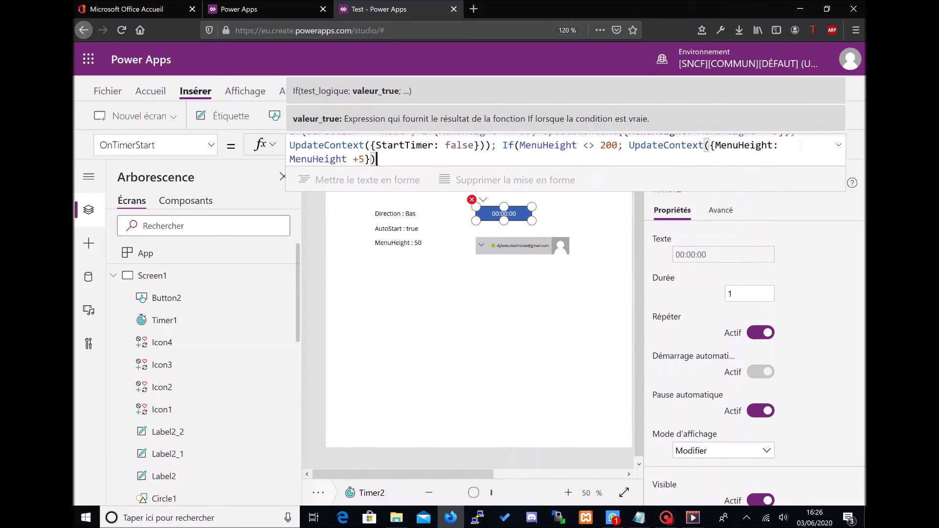
Step: Stop the timer with UpdateContext({StartTimer: false}) at 200 and close all parentheses
{"action": "type", "text": "; Update"}
{"action": "key", "text": "BackSpace"}
{"action": "key", "text": "BackSpace"}
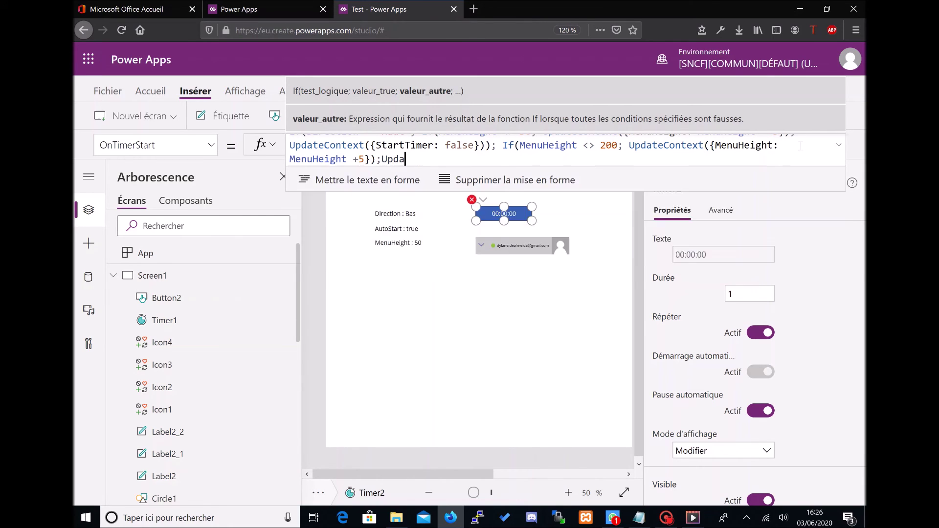
{"action": "key", "text": "Down"}
{"action": "key", "text": "Down"}
{"action": "key", "text": "Return"}
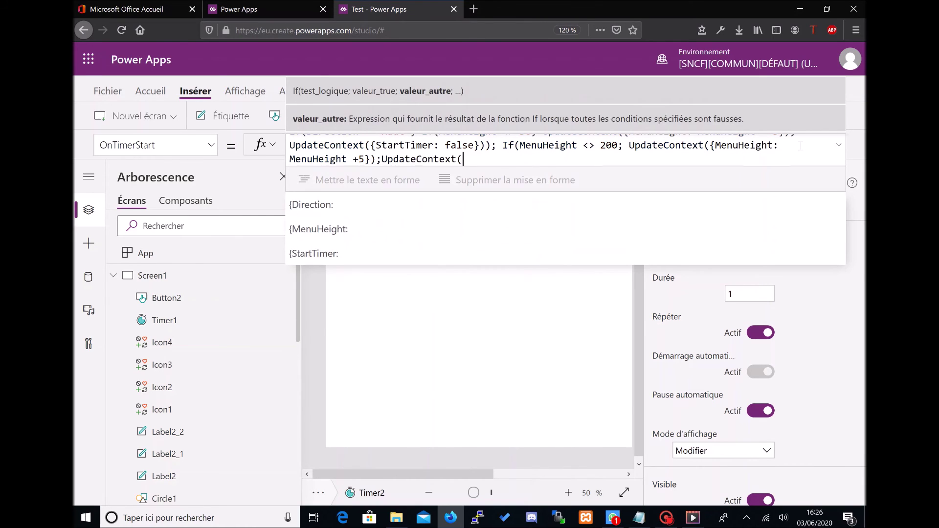
{"action": "type", "text": "{Start"}
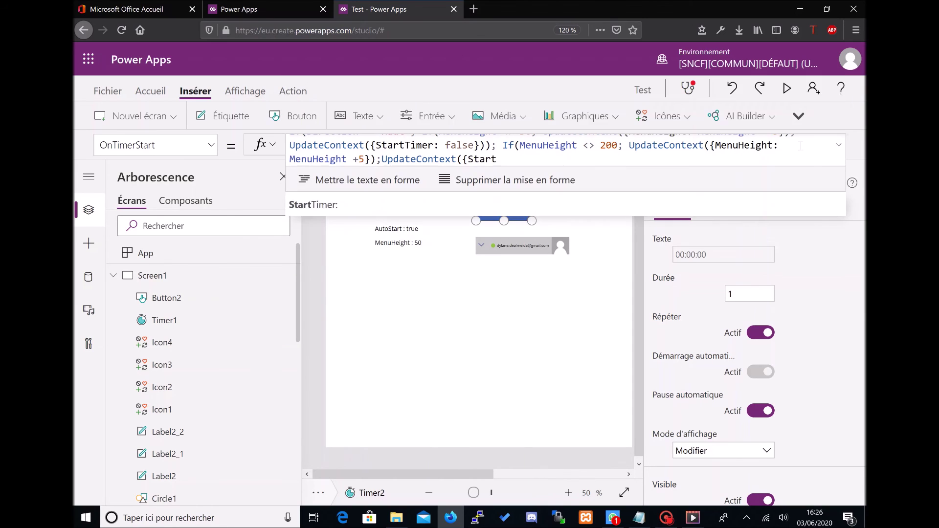
{"action": "key", "text": "Return"}
{"action": "type", "text": "fa"}
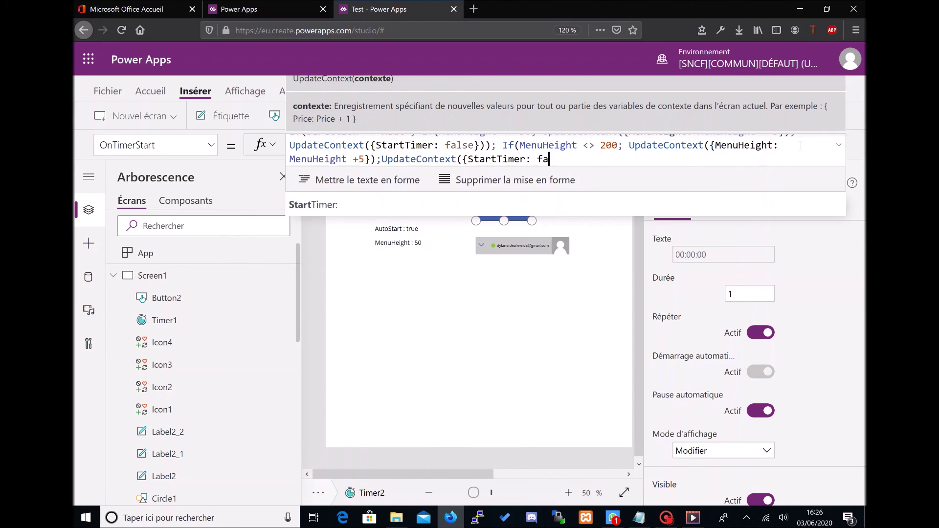
{"action": "type", "text": "lse})"}
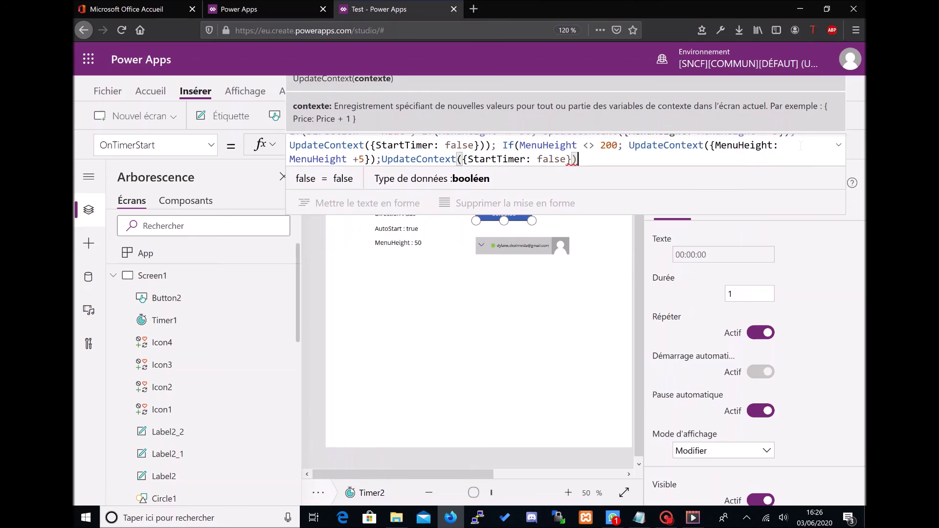
{"action": "type", "text": ")"}
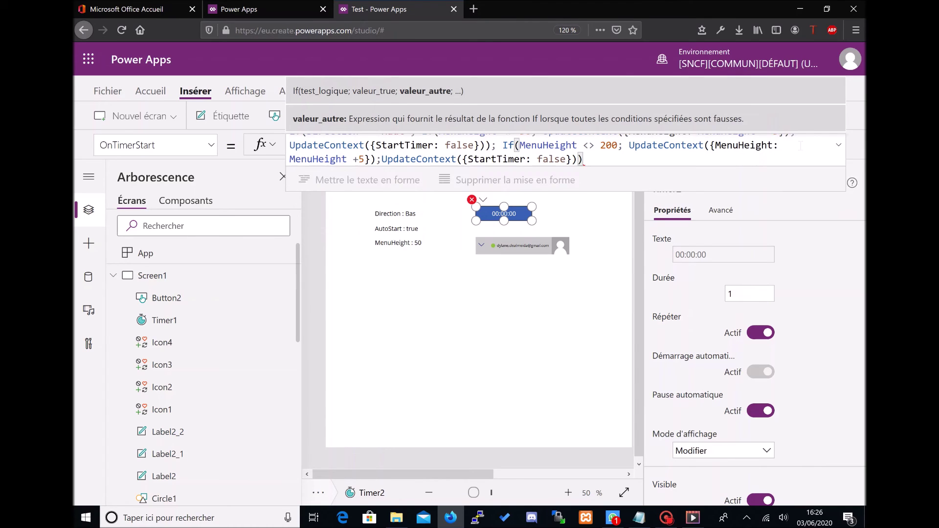
{"action": "type", "text": ")"}
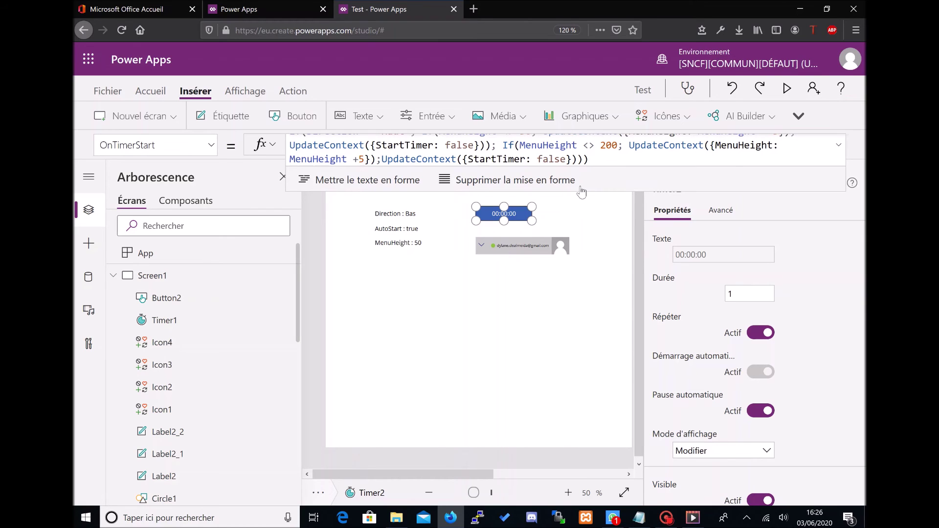
{"action": "left_click", "coordinate": [642, 169]}
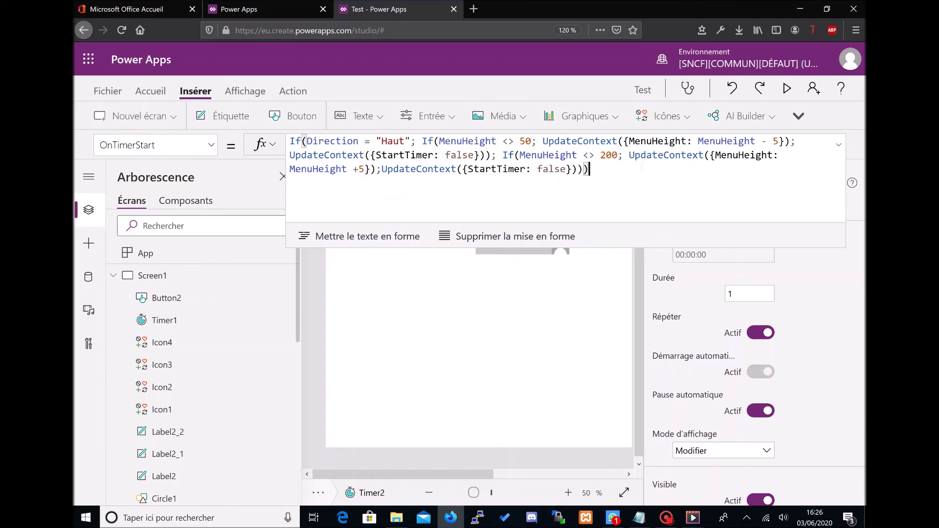
Step: Copy the OnTimerStart animation formula into Timer2's OnTimerEnd property
{"action": "left_click_drag", "start_coordinate": [641, 168], "coordinate": [290, 141]}
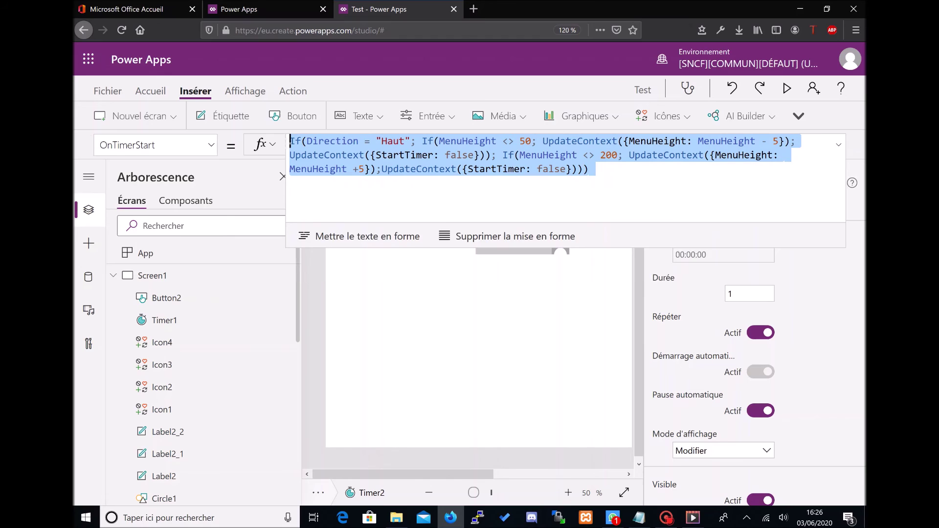
{"action": "left_click", "coordinate": [210, 145]}
{"action": "left_click", "coordinate": [185, 317]}
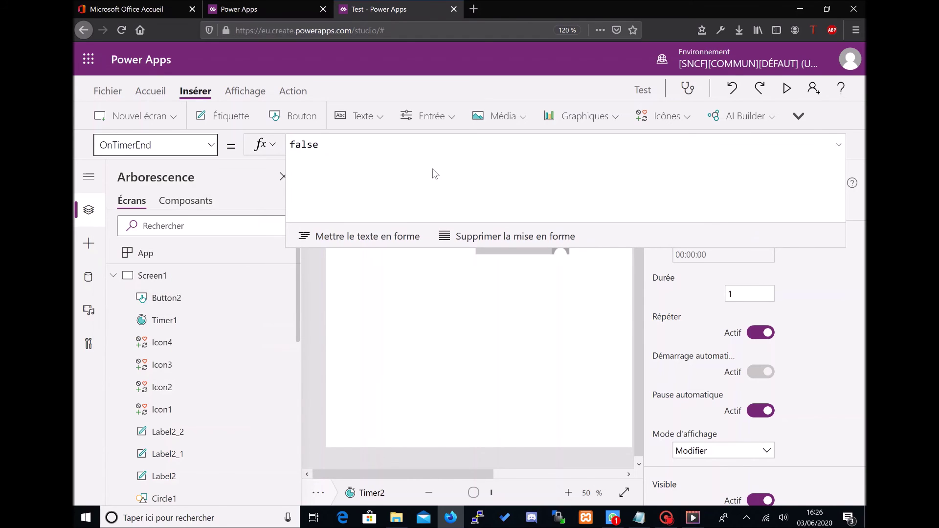
{"action": "key", "text": "ctrl+a"}
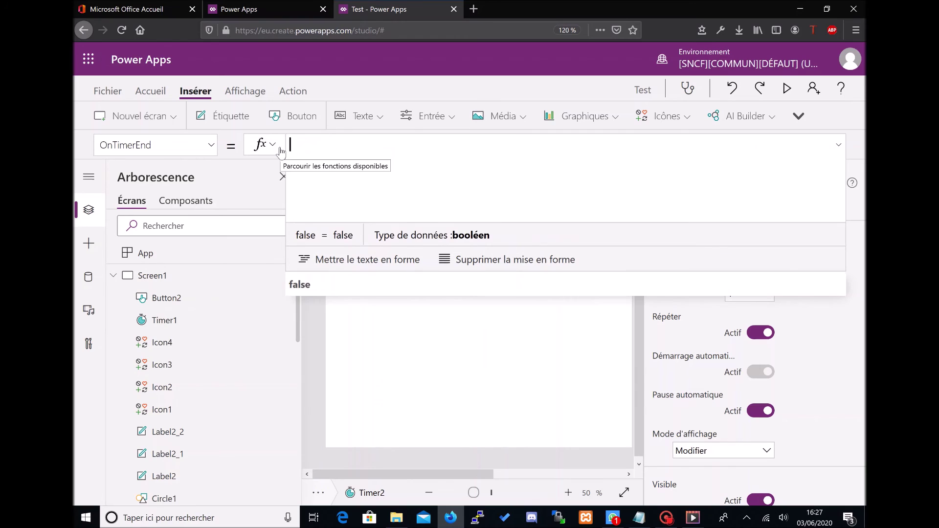
{"action": "type", "text": "If(Direction = \"Haut\"; If(MenuHeight <> 50; UpdateContext({MenuHeight: MenuHeight - 5}); UpdateContext({StartTimer: false})); If(MenuHeight <> 200; UpdateContext({MenuHeight: MenuHeight + 5}); UpdateContext({StartTimer: false})))"}
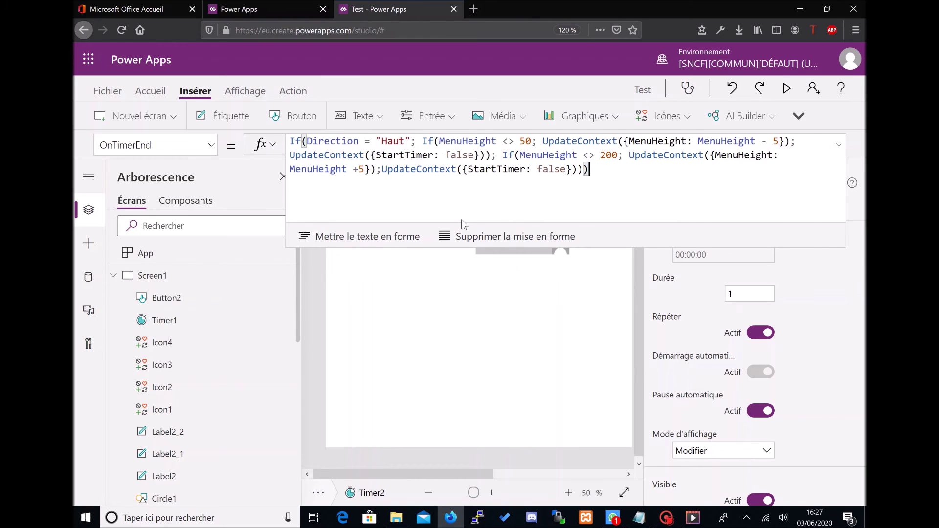
{"action": "left_click", "coordinate": [465, 299]}
{"action": "left_click", "coordinate": [839, 145]}
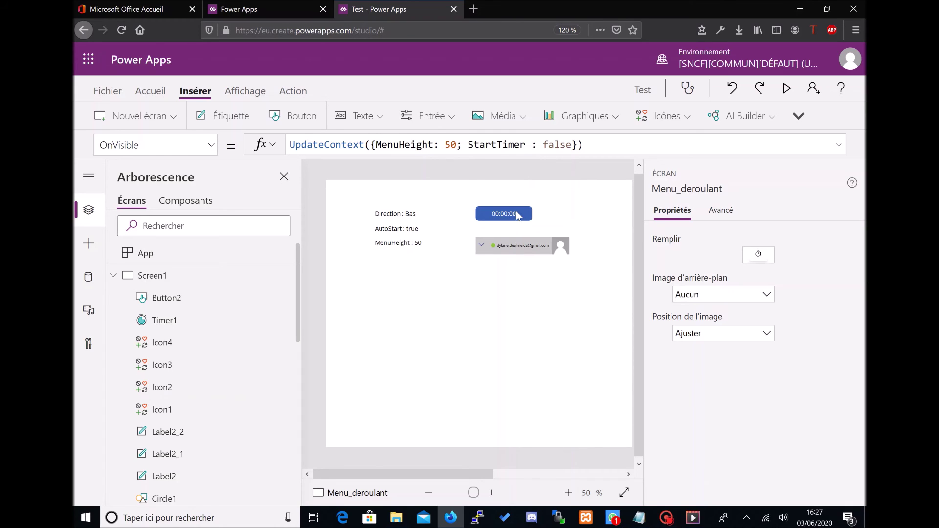
Step: Preview the app and toggle the profile menu open and closed with the chevron
{"action": "left_click", "coordinate": [517, 215]}
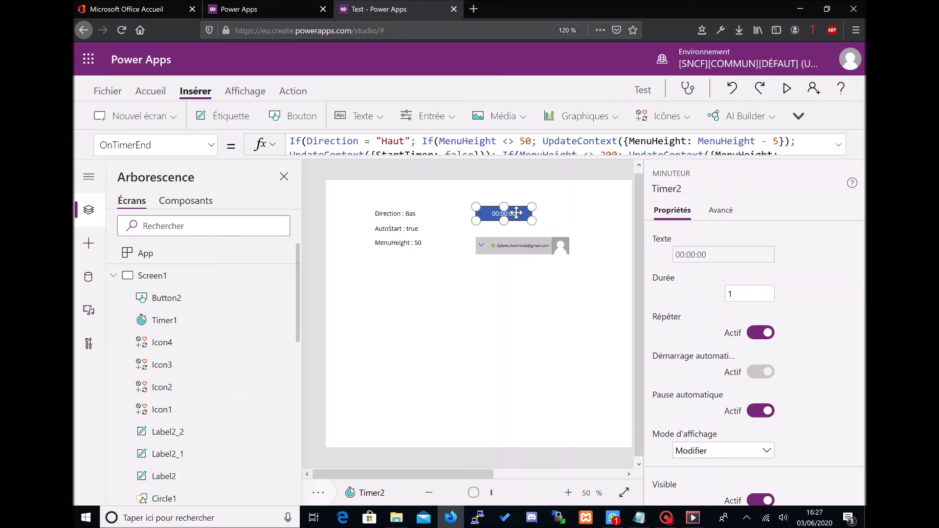
{"action": "left_click", "coordinate": [480, 244]}
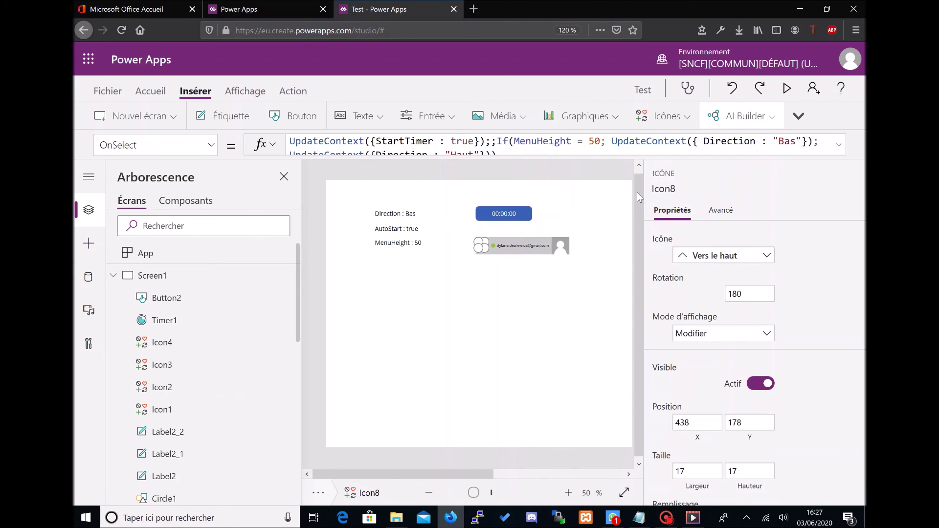
{"action": "left_click", "coordinate": [606, 216]}
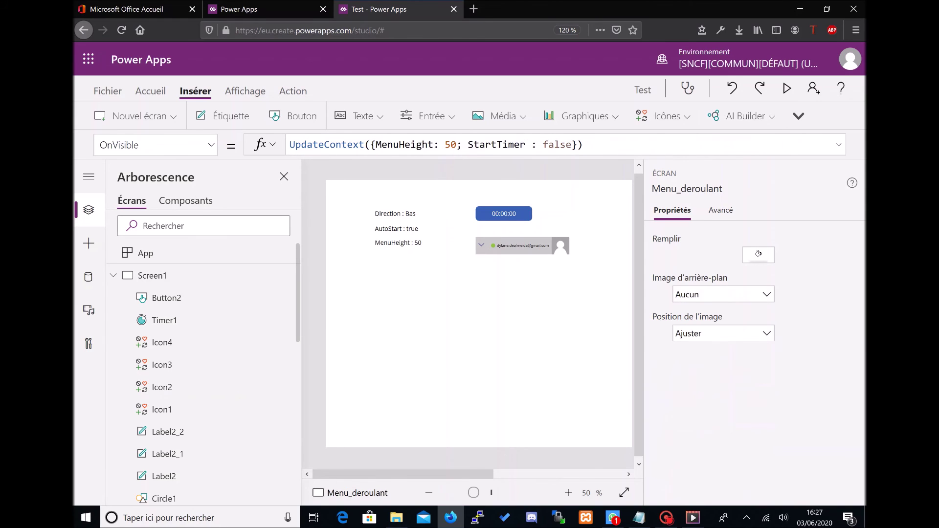
{"action": "key", "text": "F5"}
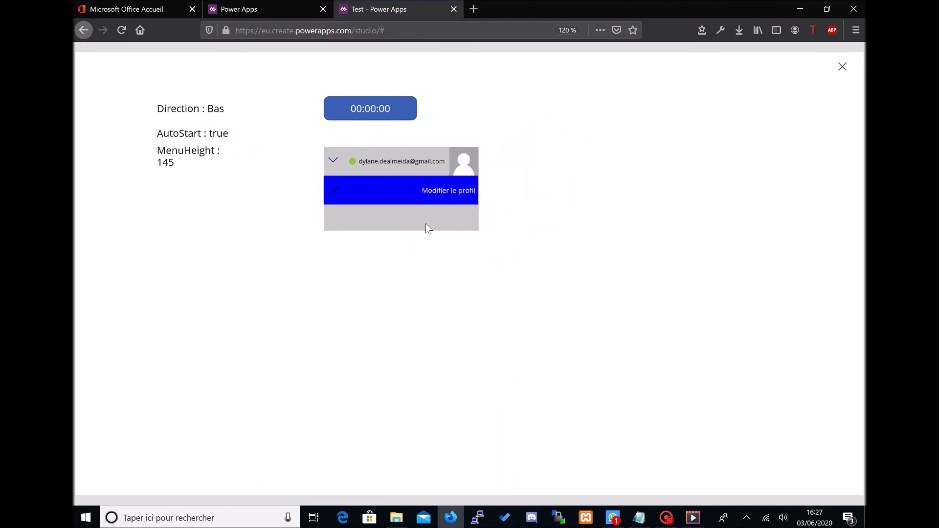
{"action": "left_click", "coordinate": [333, 165]}
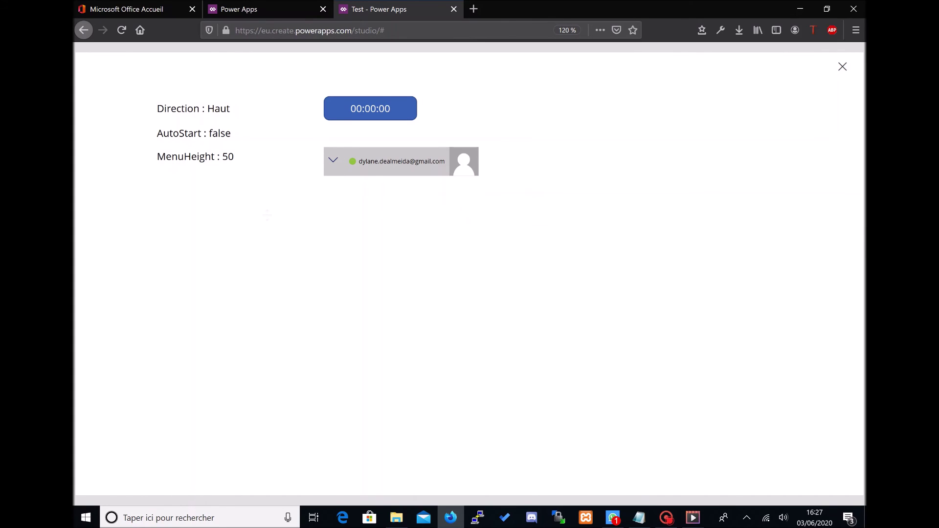
{"action": "left_click", "coordinate": [333, 164]}
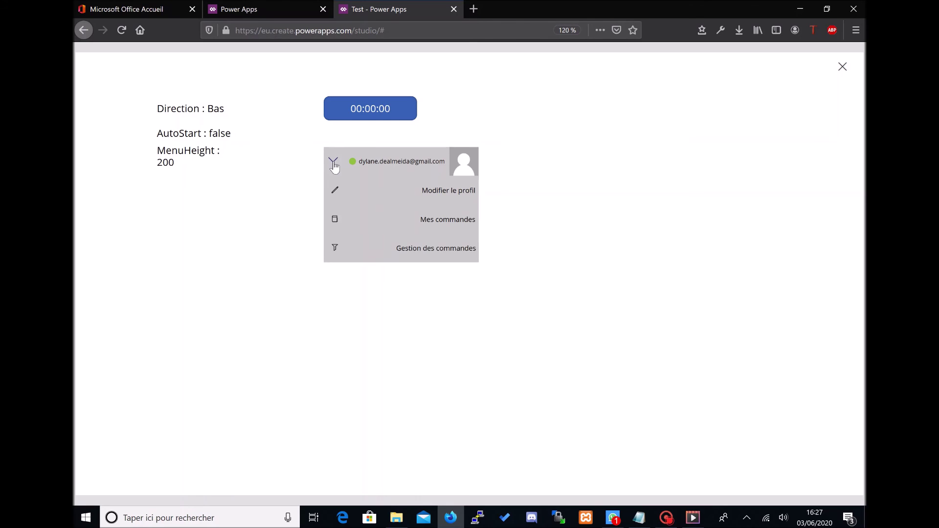
{"action": "left_click", "coordinate": [333, 164]}
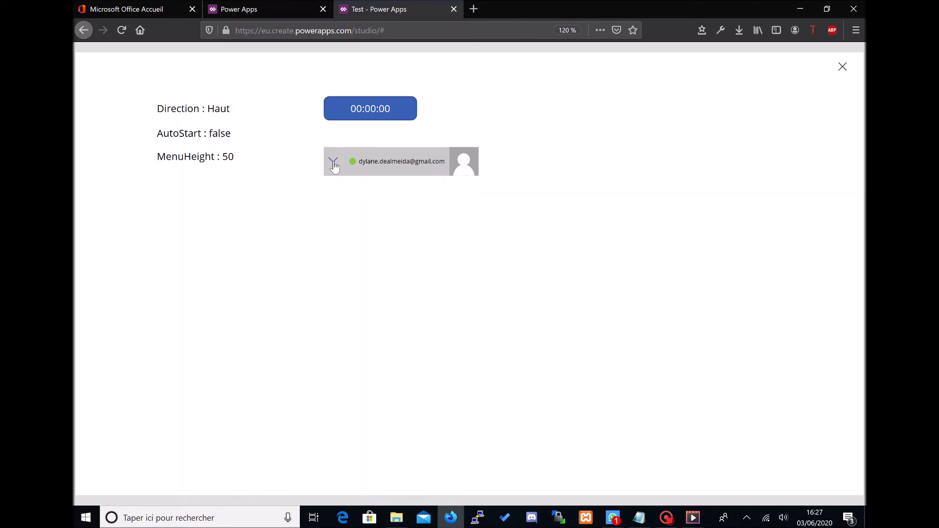
{"action": "left_click", "coordinate": [842, 66]}
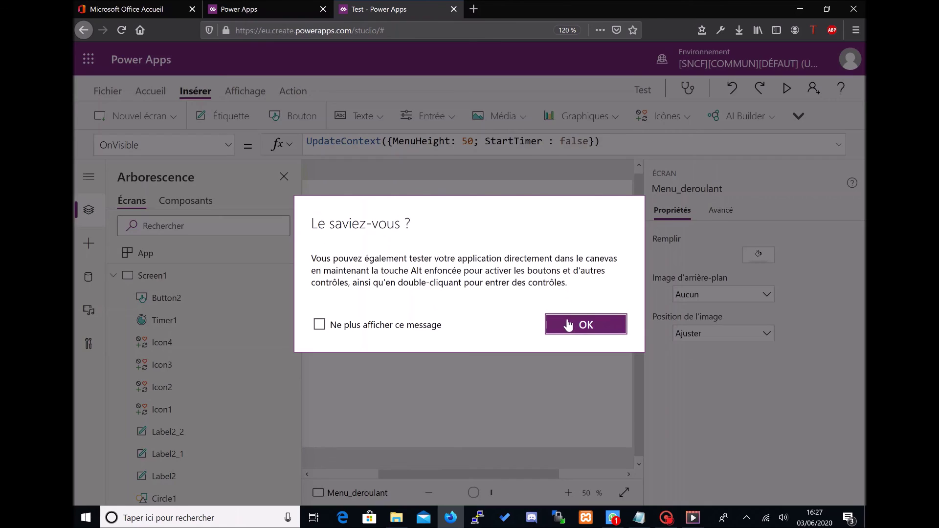
Step: Select the chevron icon Icon8 and pick its Rotation property
{"action": "left_click", "coordinate": [569, 321]}
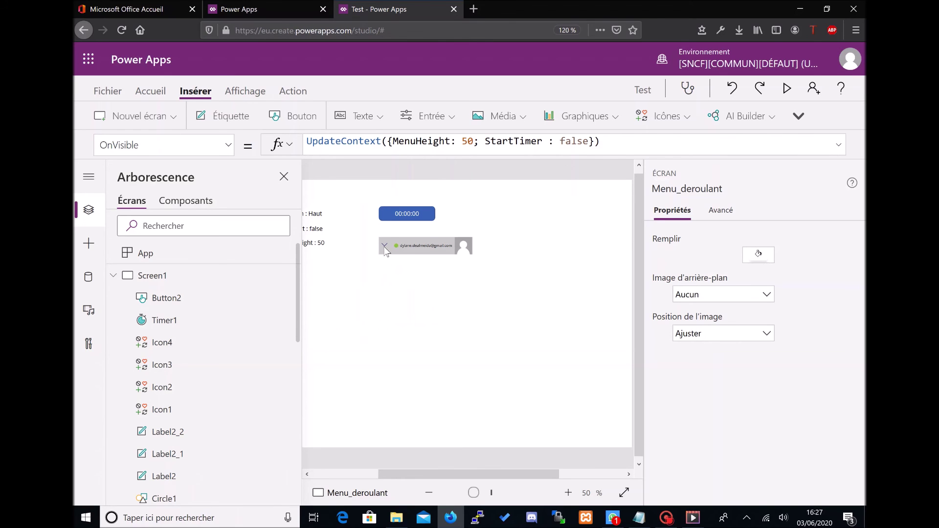
{"action": "left_click", "coordinate": [386, 249]}
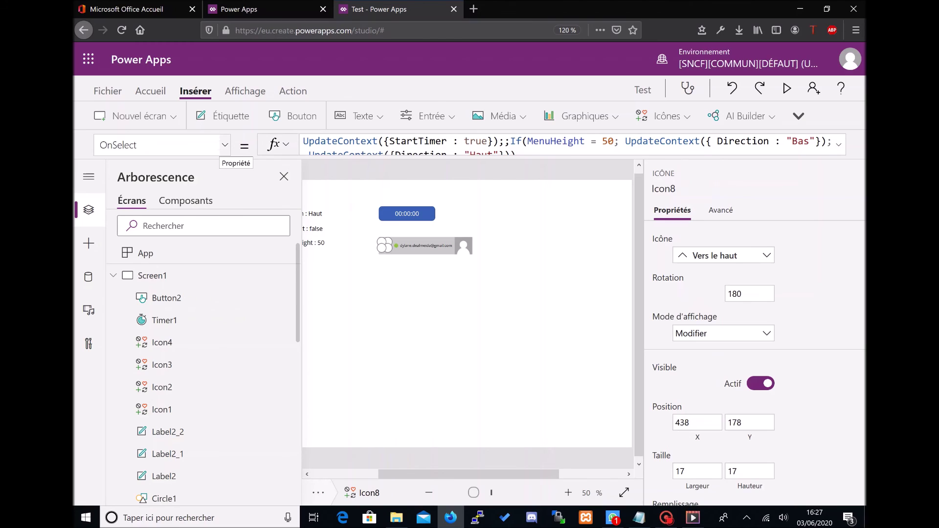
{"action": "left_click", "coordinate": [224, 146]}
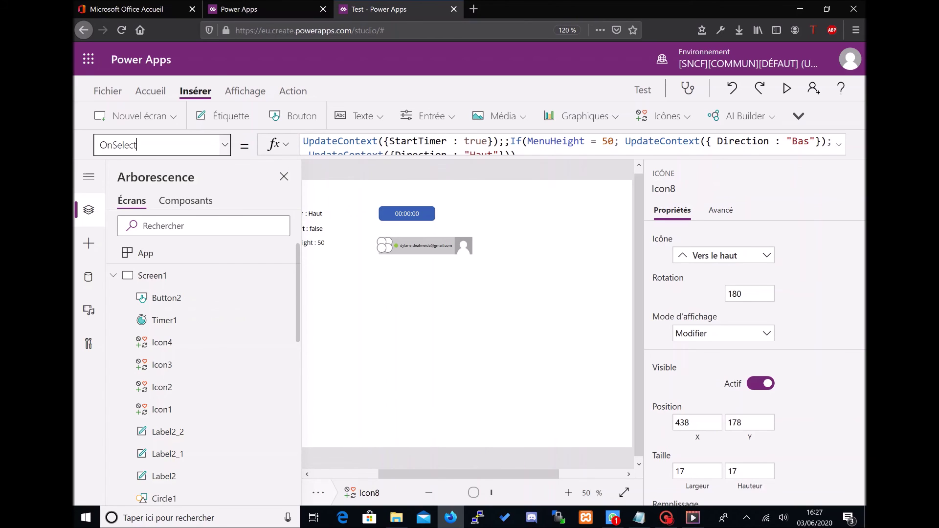
{"action": "scroll", "coordinate": [171, 313], "scroll_direction": "down", "scroll_amount": 1}
{"action": "scroll", "coordinate": [171, 311], "scroll_direction": "down", "scroll_amount": 3}
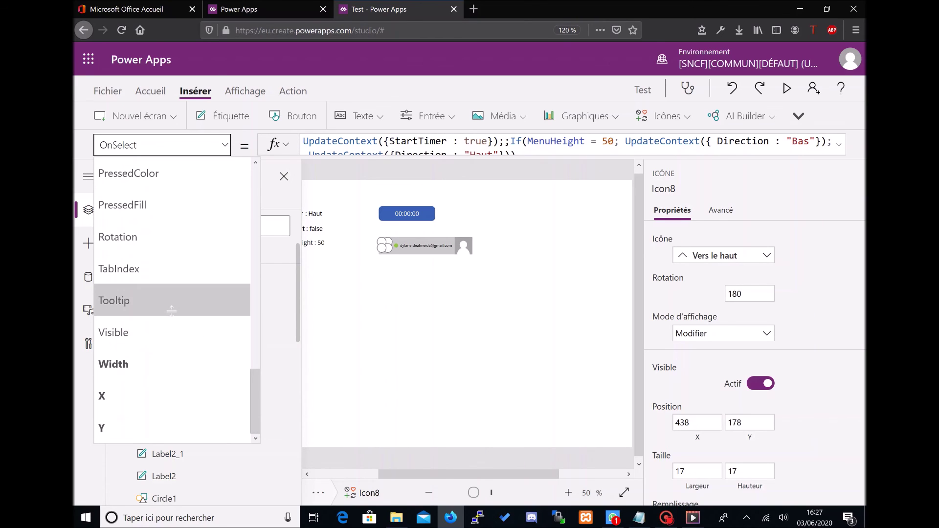
{"action": "left_click", "coordinate": [153, 235]}
Step: Set the Rotation to If(Direction = "Haut";0; 180) and launch the preview
{"action": "left_click", "coordinate": [363, 146]}
{"action": "type", "text": "If(Menu"}
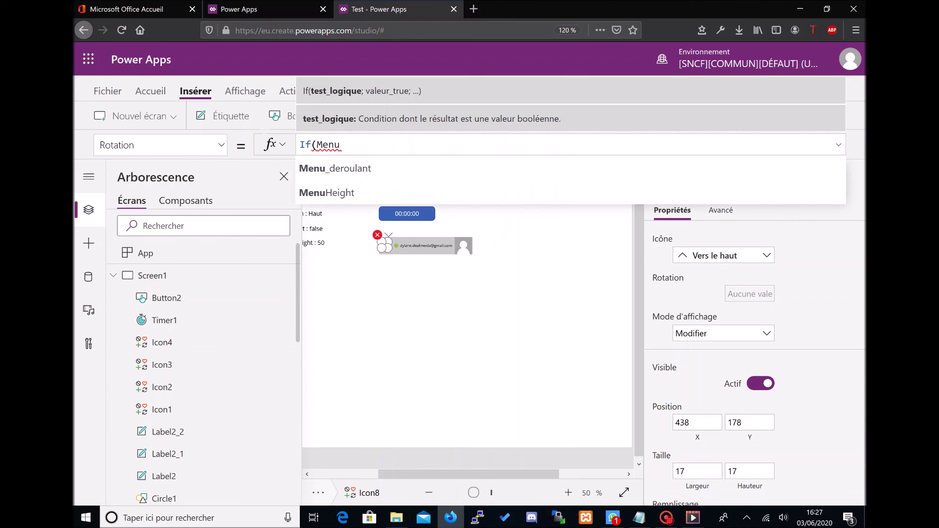
{"action": "key", "text": "BackSpace"}
{"action": "key", "text": "BackSpace"}
{"action": "key", "text": "BackSpace"}
{"action": "key", "text": "BackSpace"}
{"action": "type", "text": "D"}
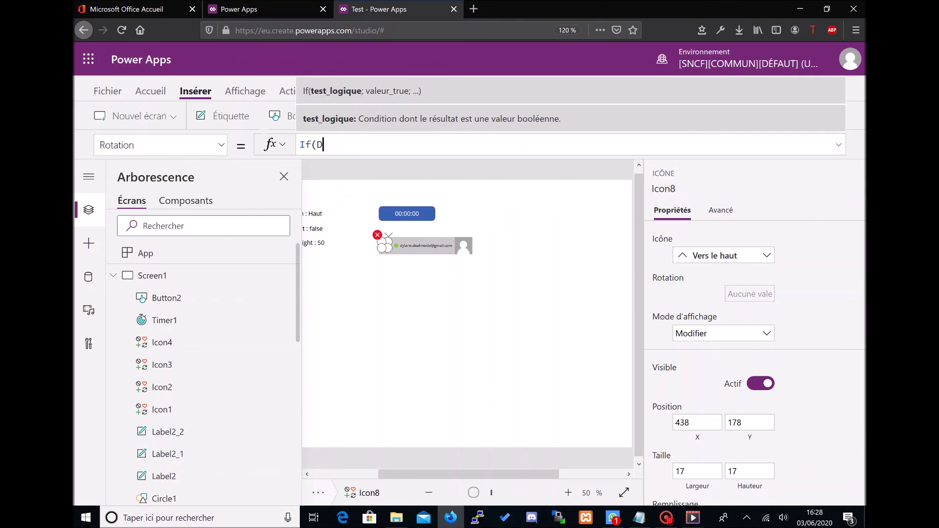
{"action": "type", "text": "irection = \"Hau"}
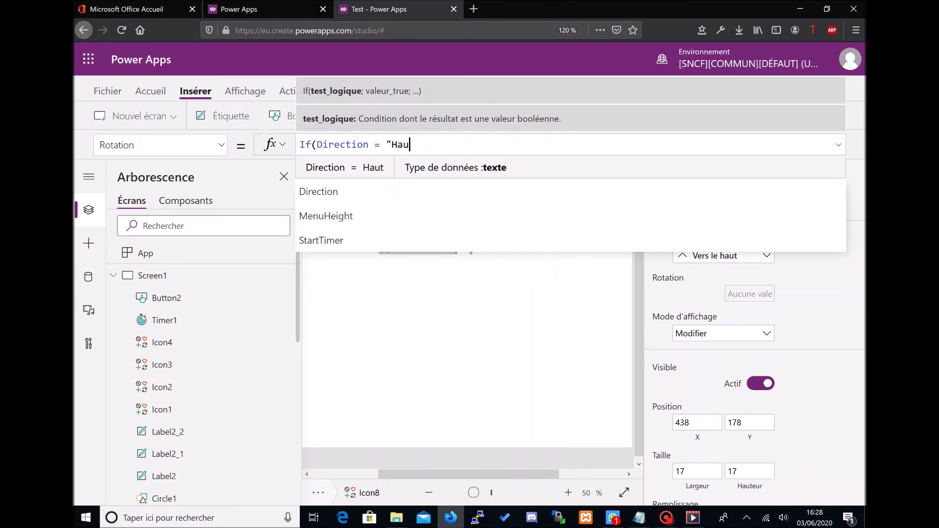
{"action": "type", "text": "t\";0"}
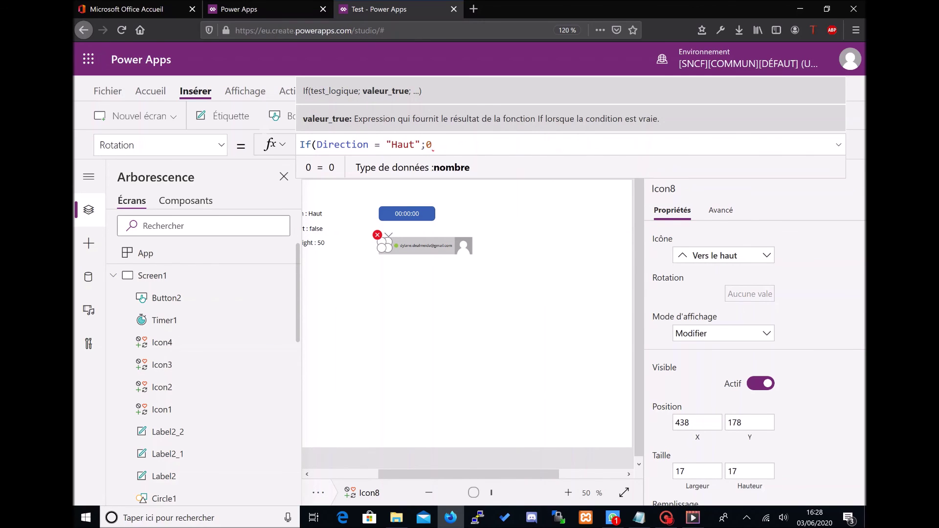
{"action": "type", "text": "; 180)"}
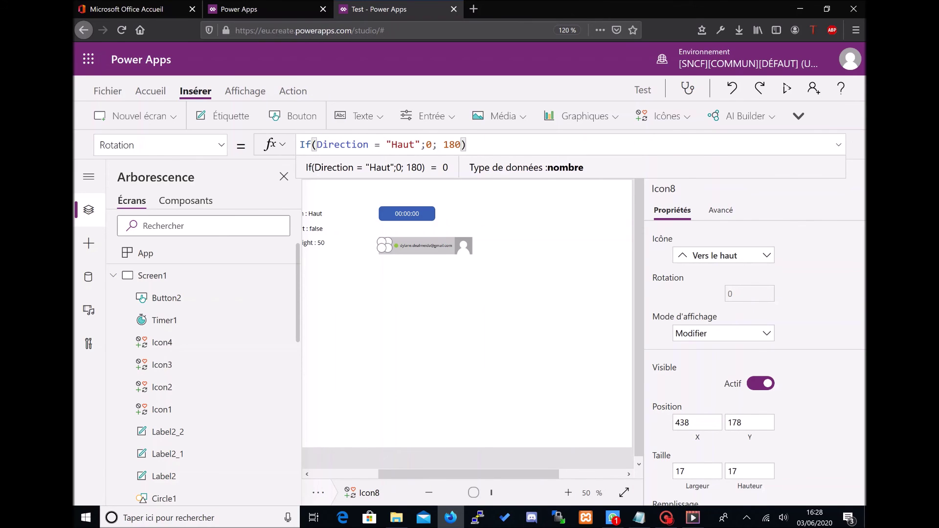
{"action": "key", "text": "Return"}
{"action": "key", "text": "F5"}
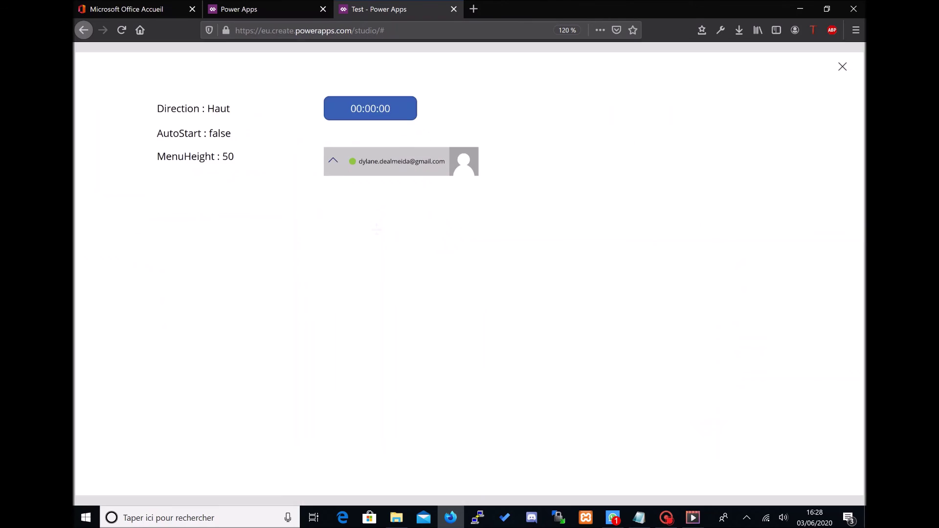
Step: Open and close the menu in preview to see the chevron flip, then exit
{"action": "left_click", "coordinate": [333, 162]}
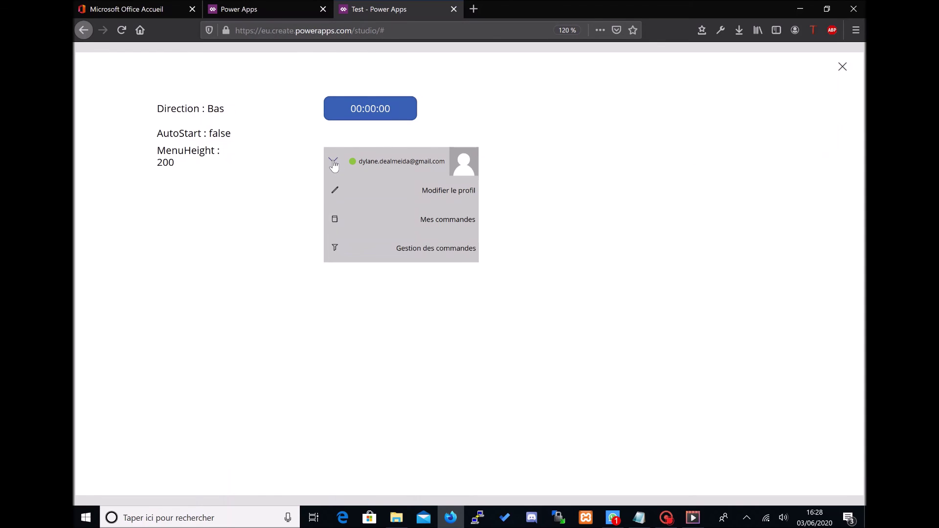
{"action": "left_click", "coordinate": [333, 163]}
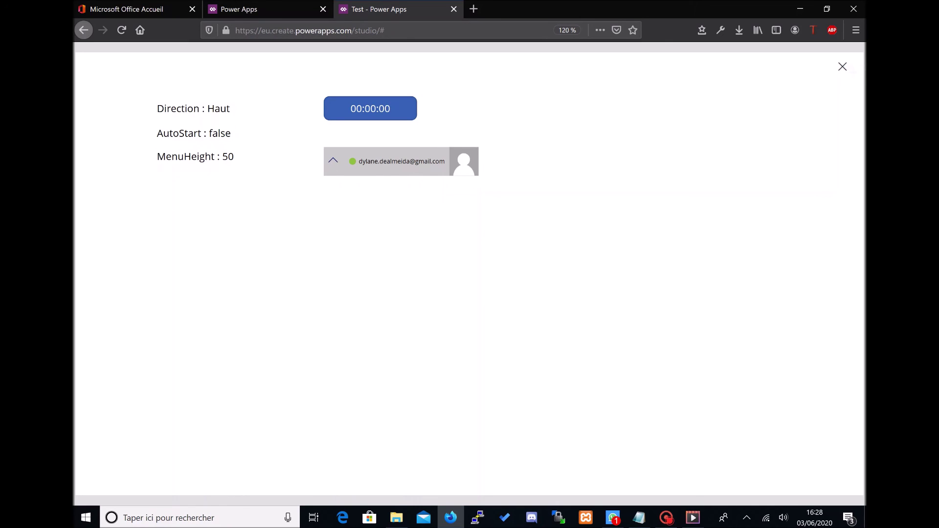
{"action": "left_click", "coordinate": [843, 67]}
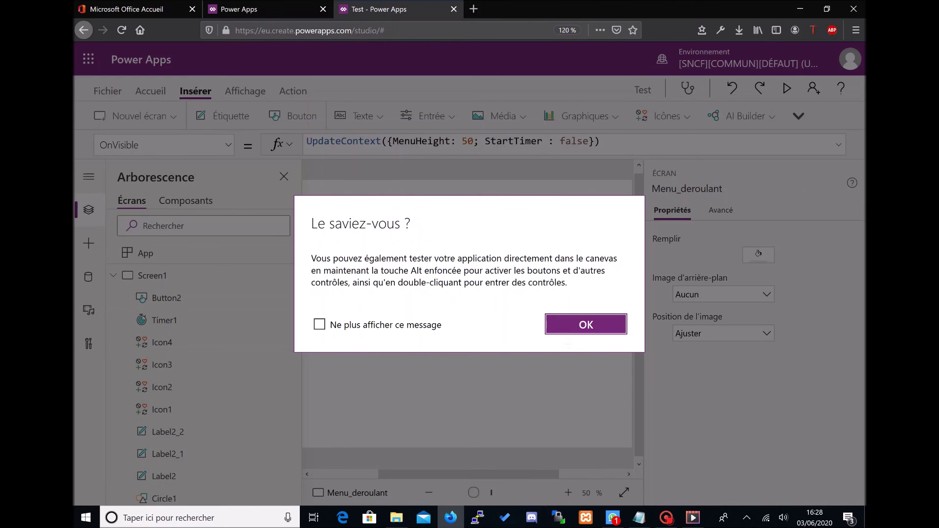
Step: Change both MenuHeight step amounts in Timer2's OnTimerEnd formula from 5 to 10
{"action": "left_click", "coordinate": [585, 331]}
{"action": "left_click_drag", "start_coordinate": [484, 477], "coordinate": [460, 474]}
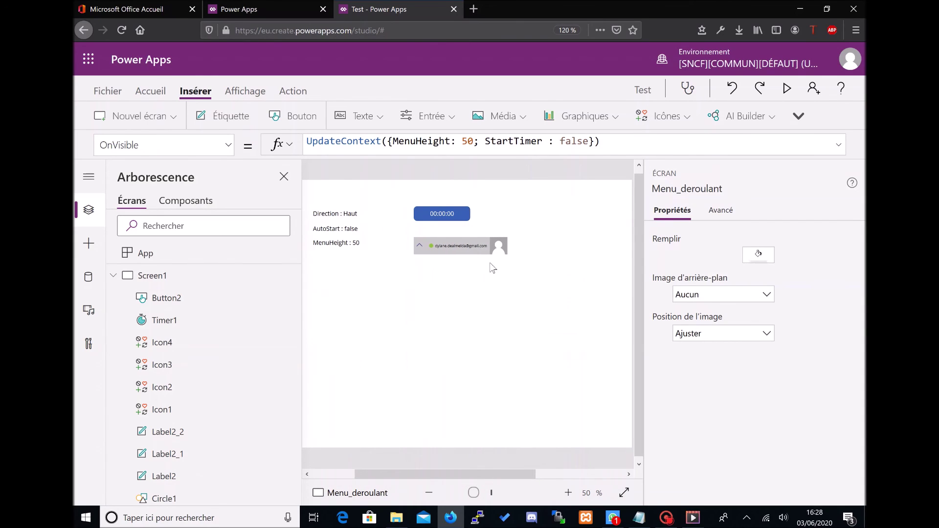
{"action": "left_click", "coordinate": [460, 221]}
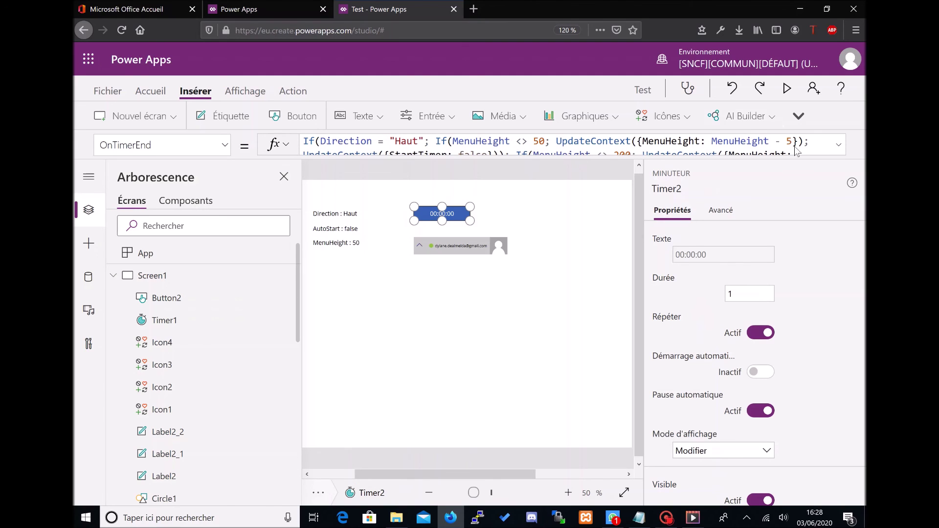
{"action": "double_click", "coordinate": [789, 142]}
{"action": "type", "text": "10"}
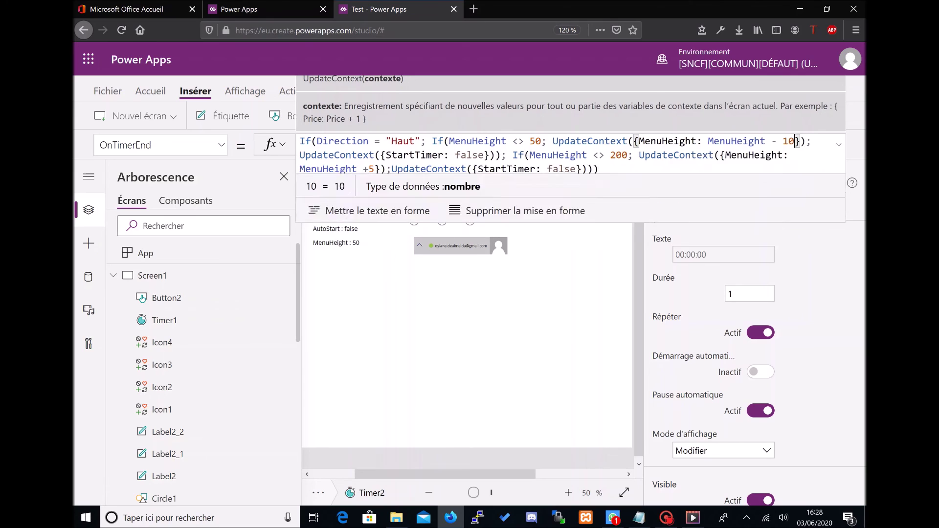
{"action": "double_click", "coordinate": [361, 170]}
{"action": "type", "text": "10"}
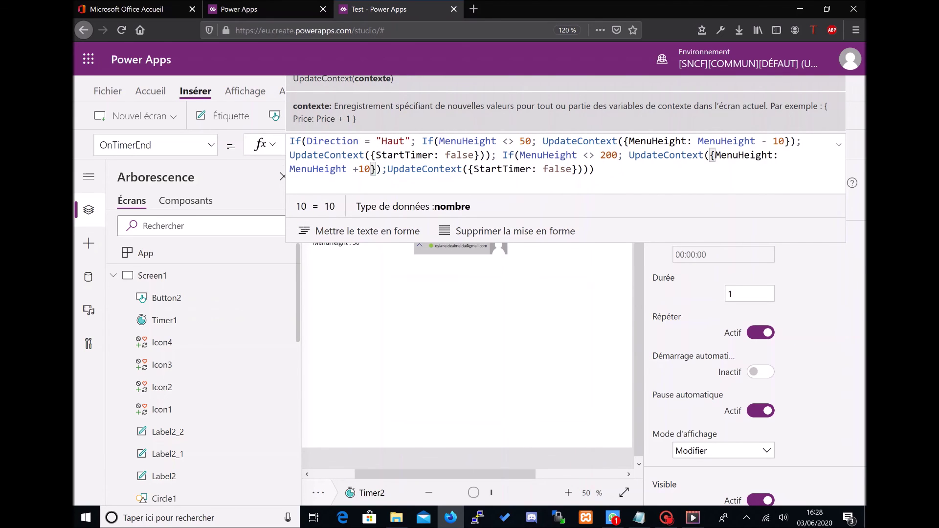
Step: Change OnTimerStart's closing and opening step amounts from 5 to 10 as well
{"action": "left_click", "coordinate": [211, 145]}
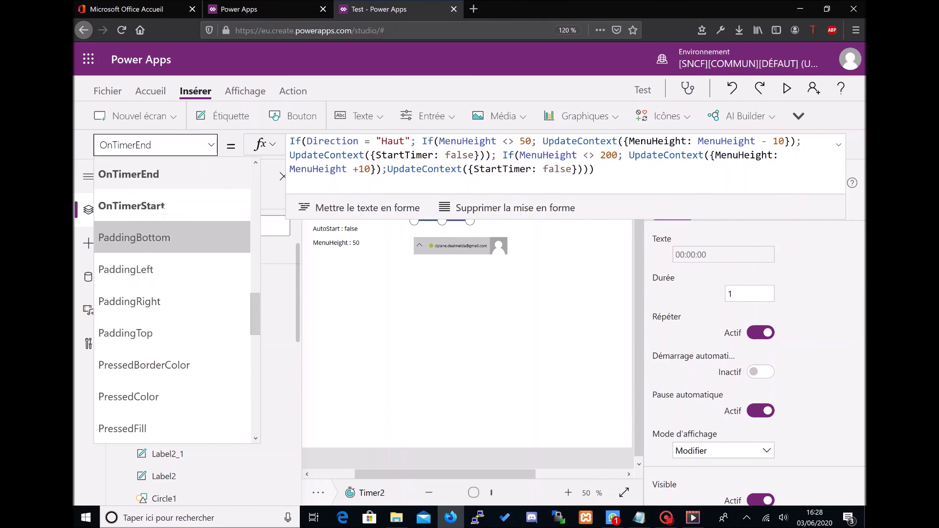
{"action": "left_click", "coordinate": [131, 206]}
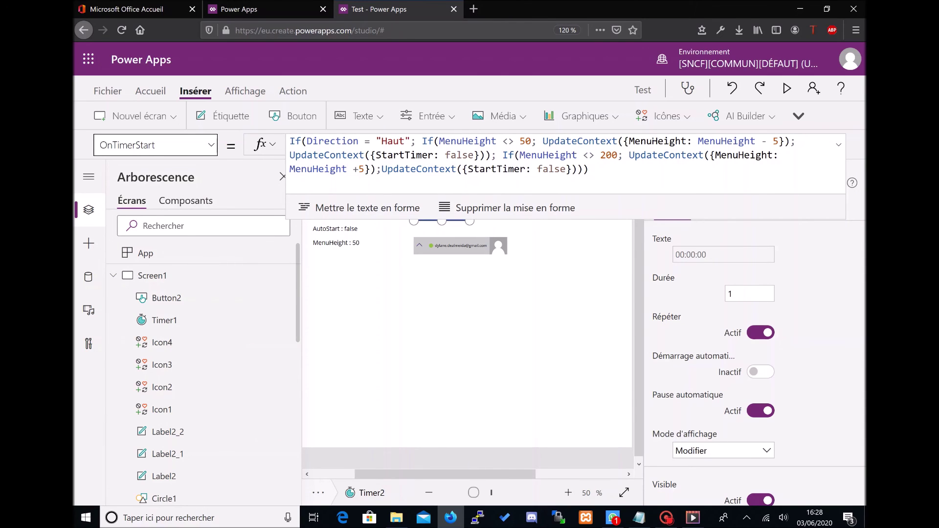
{"action": "double_click", "coordinate": [775, 142]}
{"action": "type", "text": "10"}
{"action": "double_click", "coordinate": [366, 168]}
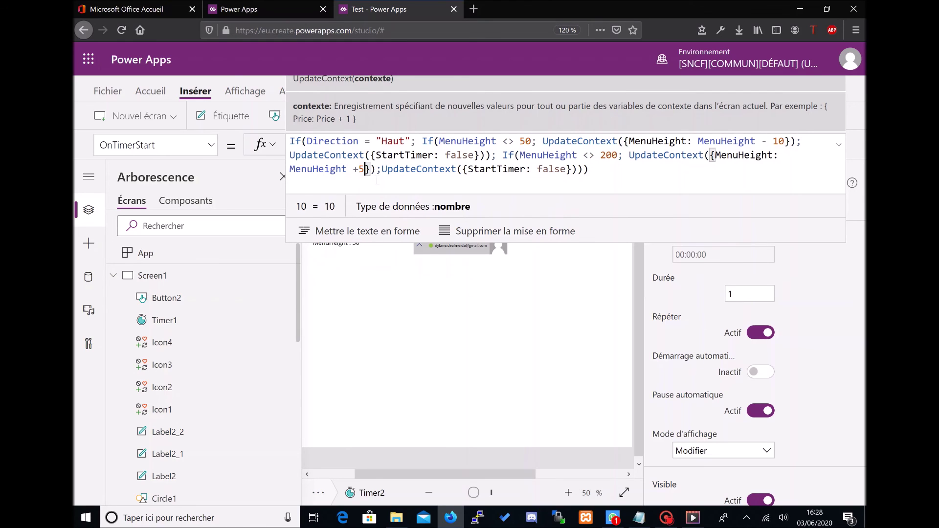
{"action": "type", "text": "10"}
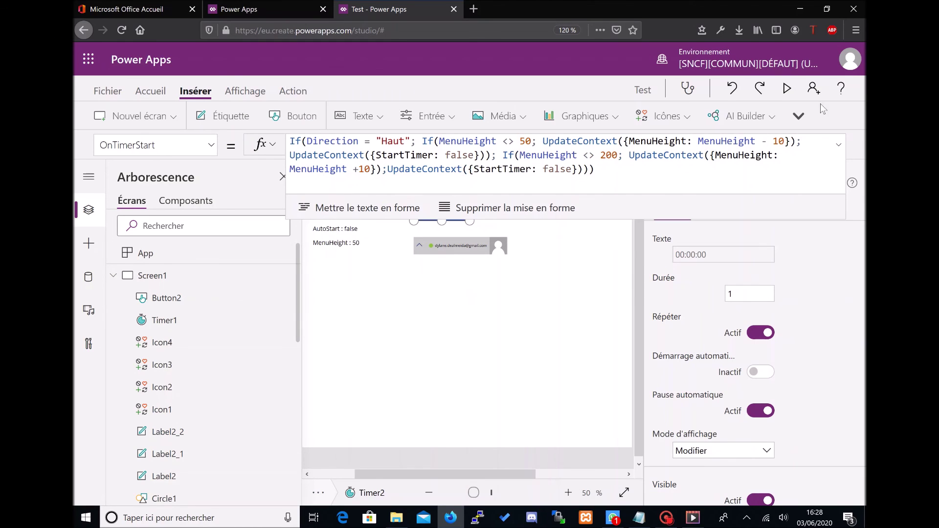
{"action": "left_click", "coordinate": [781, 98]}
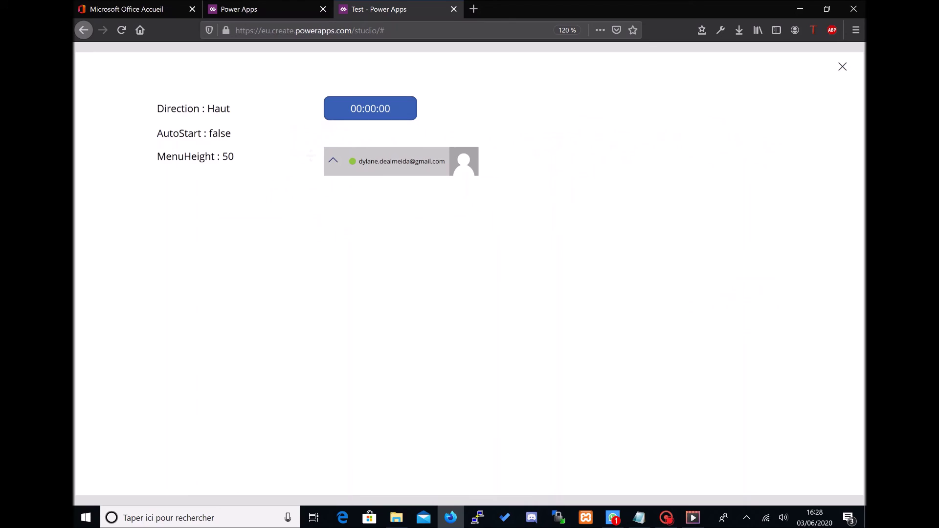
{"action": "left_click", "coordinate": [334, 160]}
{"action": "left_click", "coordinate": [334, 160]}
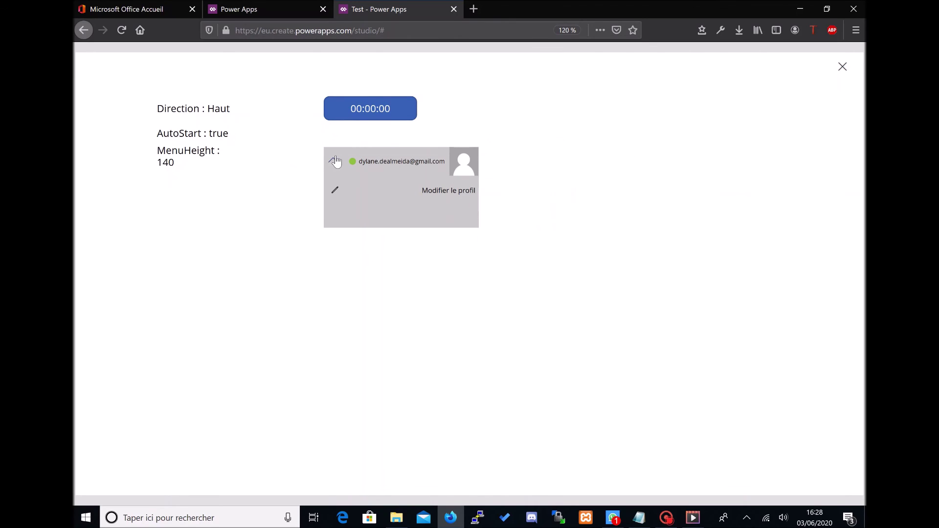
{"action": "left_click", "coordinate": [334, 160]}
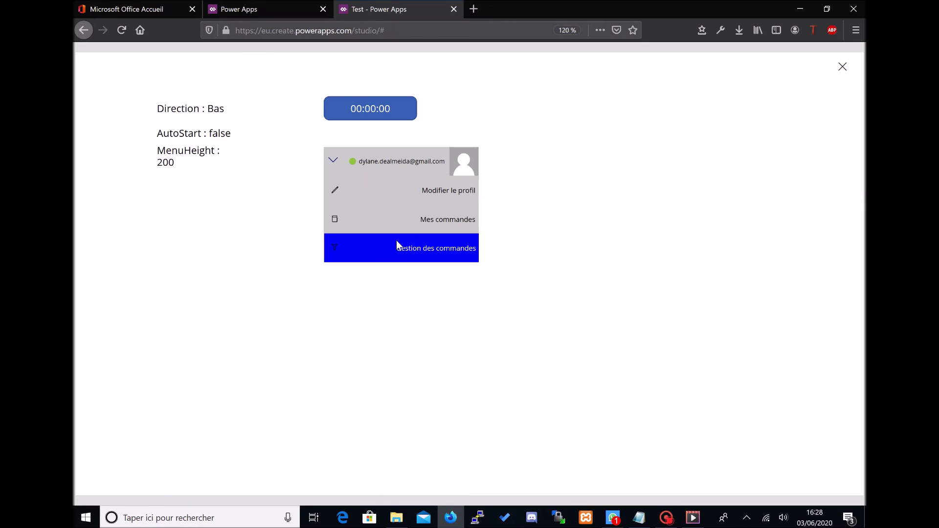
{"action": "left_click", "coordinate": [334, 163]}
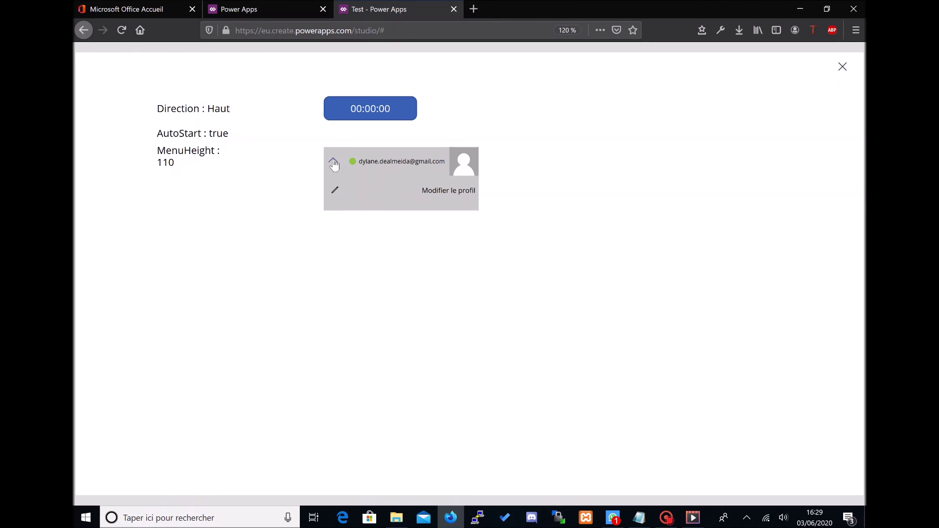
{"action": "left_click", "coordinate": [842, 66]}
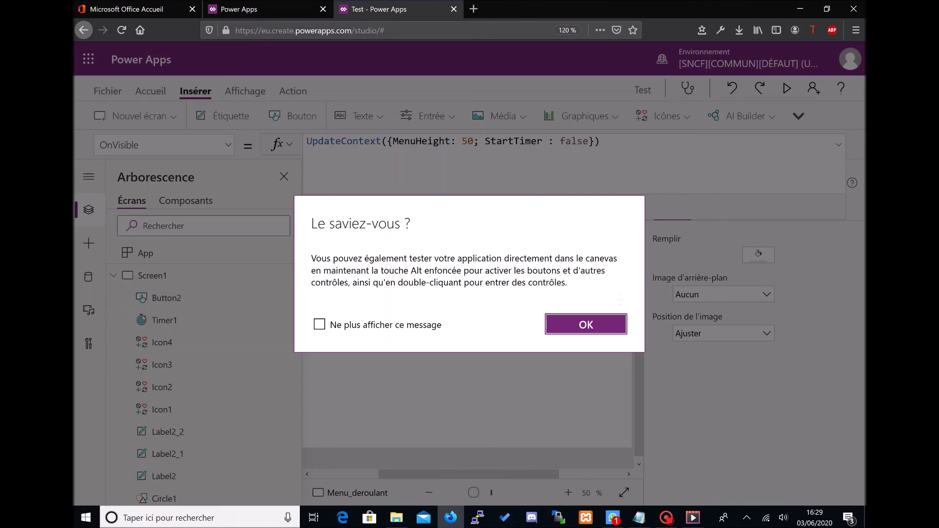
{"action": "left_click", "coordinate": [604, 327]}
{"action": "left_click", "coordinate": [839, 149]}
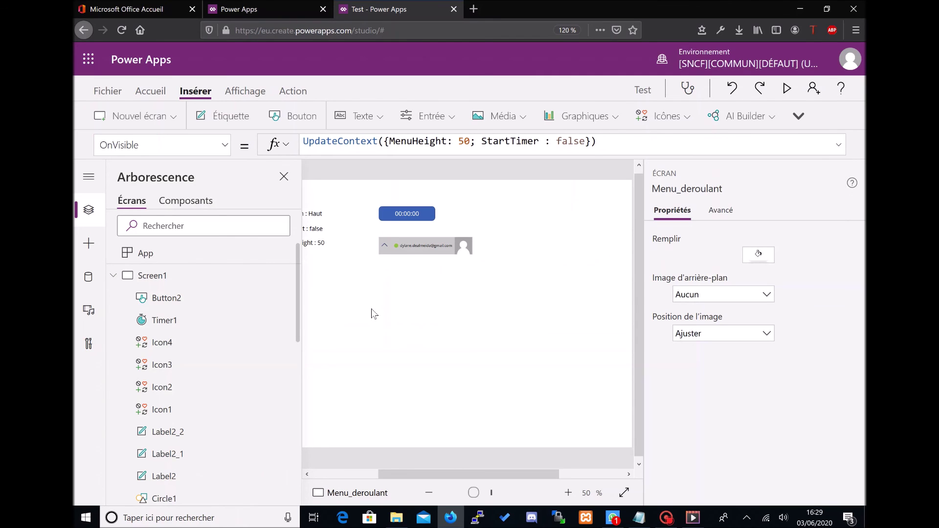
{"action": "left_click", "coordinate": [388, 242]}
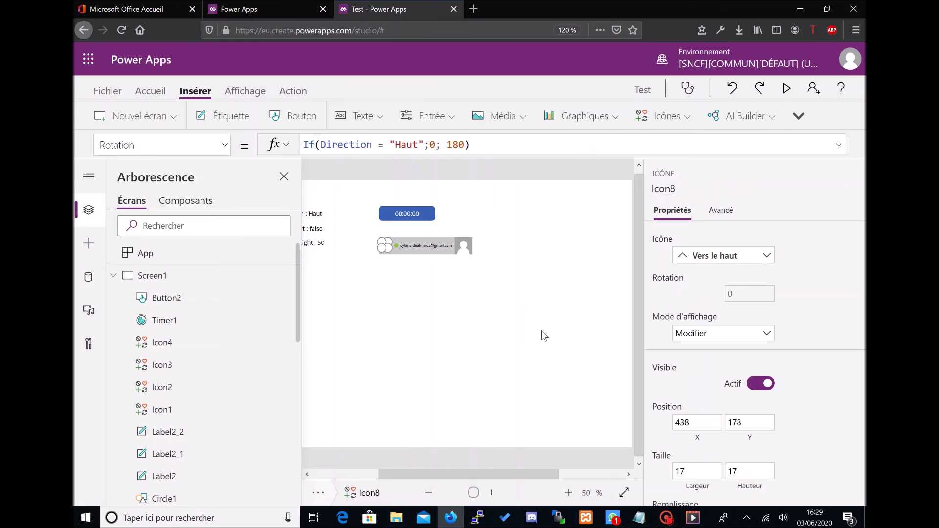
{"action": "key", "text": "F5"}
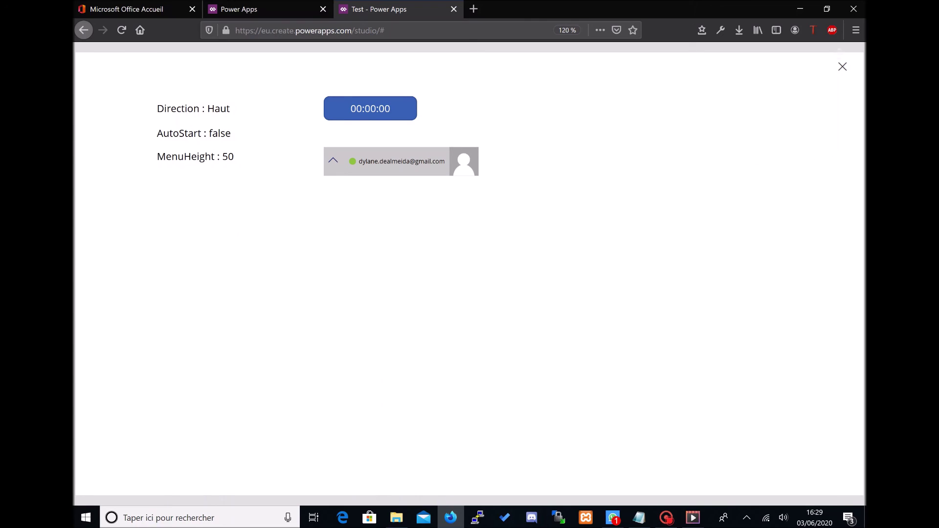
{"action": "left_click", "coordinate": [842, 67]}
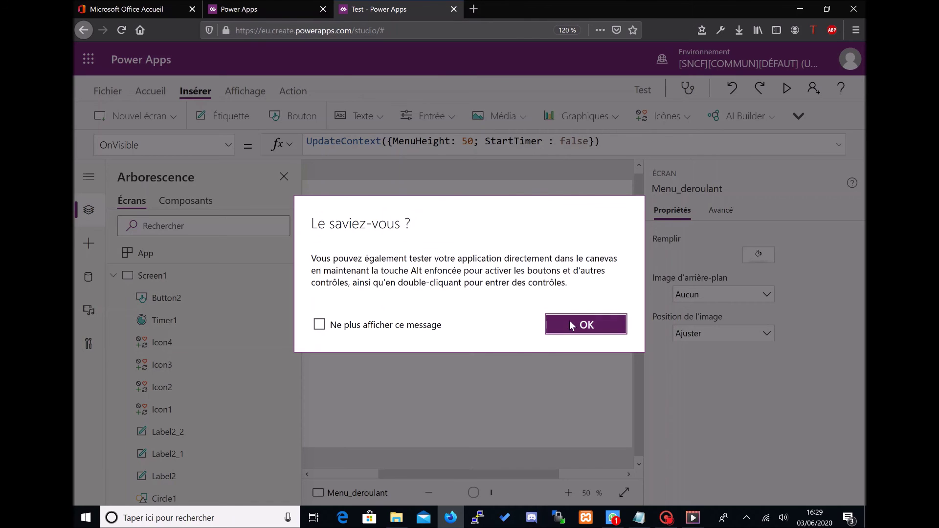
{"action": "left_click", "coordinate": [622, 324]}
{"action": "left_click", "coordinate": [407, 213]}
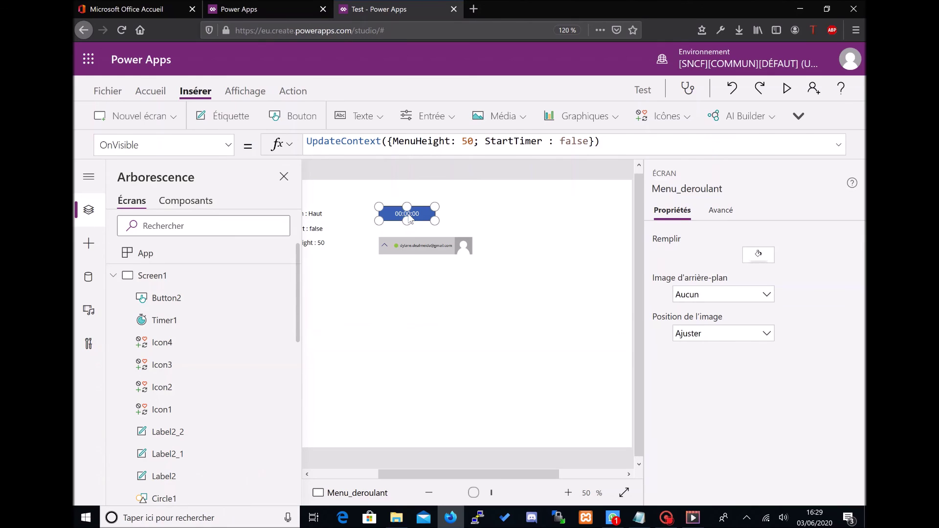
Step: Set Timer2's Visible property to false
{"action": "left_click", "coordinate": [224, 145]}
{"action": "scroll", "coordinate": [150, 336], "scroll_direction": "down", "scroll_amount": 5}
{"action": "left_click", "coordinate": [162, 337]}
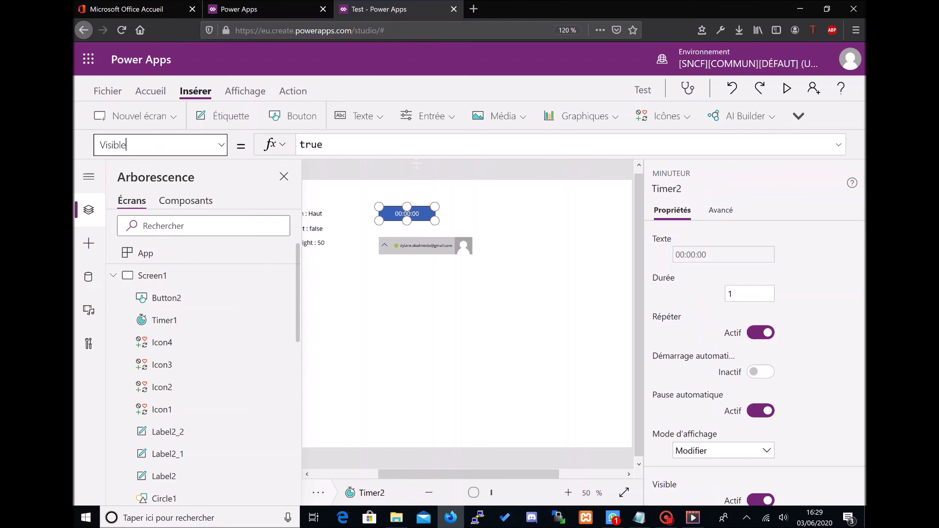
{"action": "left_click", "coordinate": [380, 147]}
{"action": "type", "text": "false"}
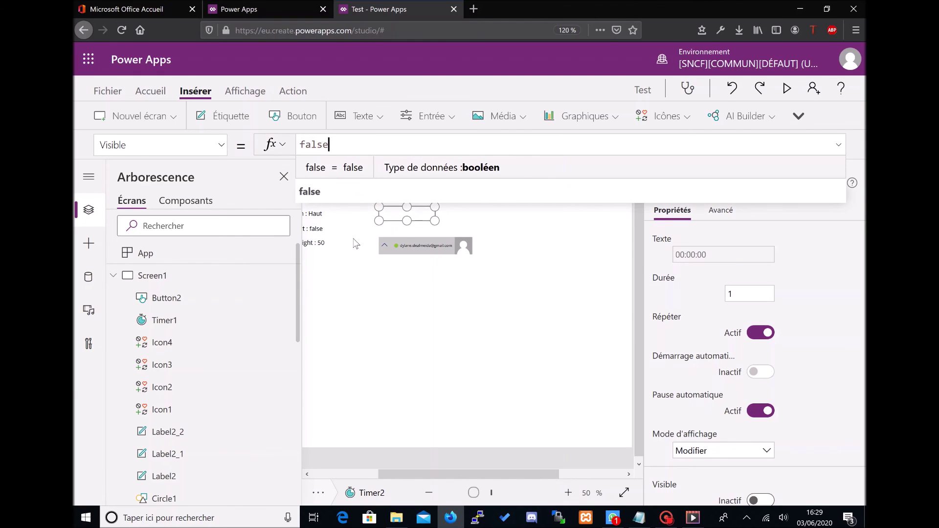
{"action": "left_click", "coordinate": [318, 242]}
Step: Delete the three debug labels, including the Direction label
{"action": "left_click", "coordinate": [316, 243]}
{"action": "left_click", "coordinate": [315, 223], "text": "shift"}
{"action": "left_click", "coordinate": [315, 214], "text": "shift"}
{"action": "key", "text": "Delete"}
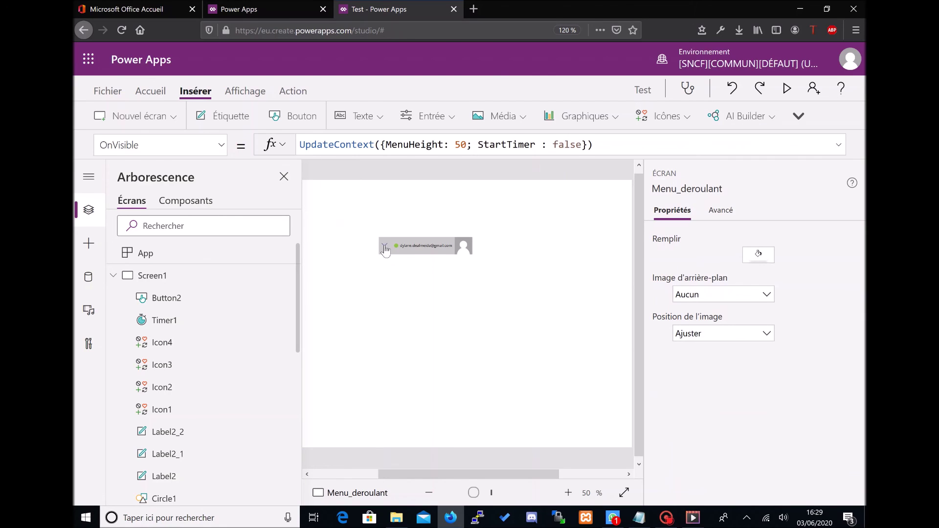
Step: Preview the app, then drag all 11 profile menu controls to the top-right corner
{"action": "left_click", "coordinate": [786, 88]}
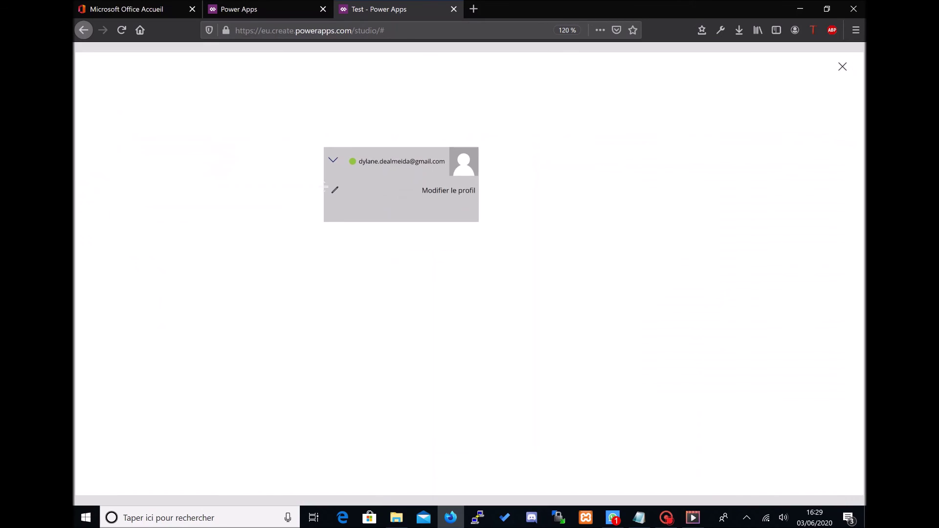
{"action": "left_click", "coordinate": [843, 67]}
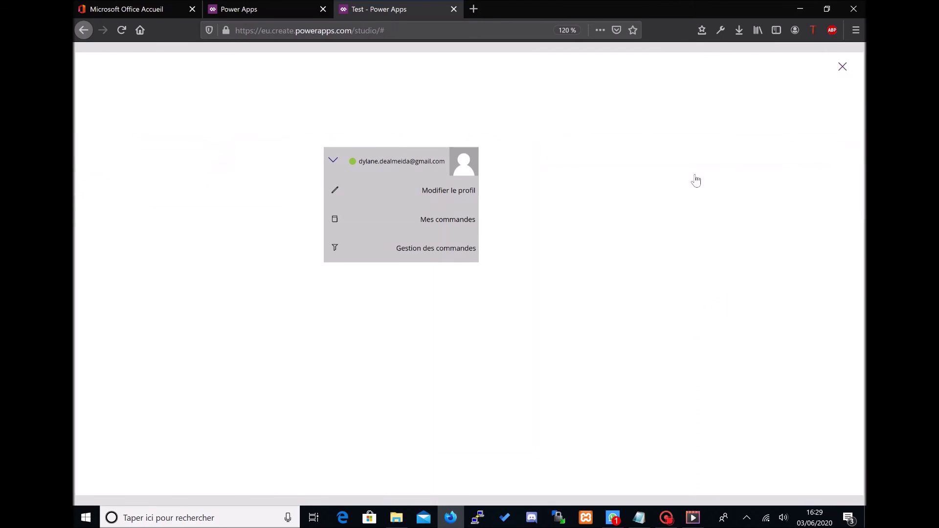
{"action": "left_click", "coordinate": [617, 325]}
{"action": "left_click_drag", "start_coordinate": [360, 239], "coordinate": [487, 313]}
{"action": "left_click_drag", "start_coordinate": [441, 247], "coordinate": [665, 192]}
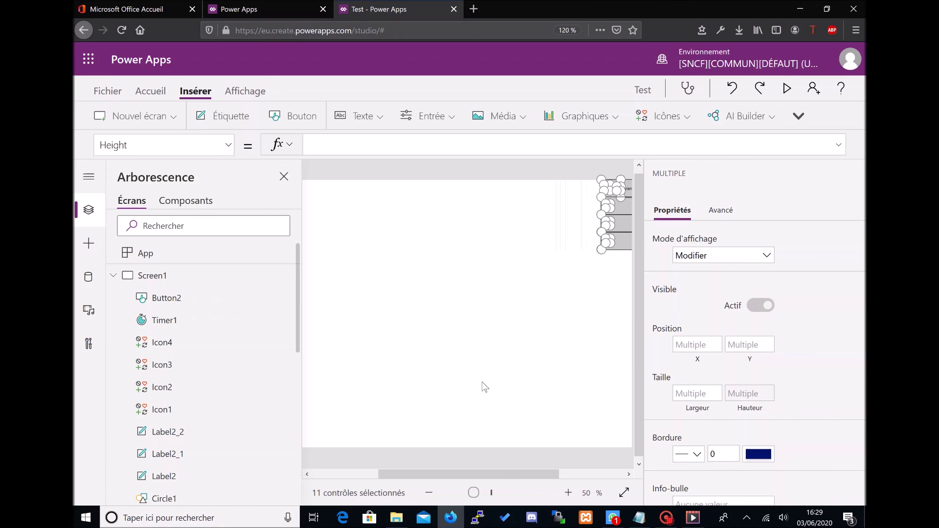
Step: Push the menu flush to the right edge and verify it opens and closes in preview
{"action": "left_click_drag", "start_coordinate": [540, 472], "coordinate": [593, 465]}
{"action": "left_click_drag", "start_coordinate": [572, 210], "coordinate": [792, 60]}
{"action": "left_click", "coordinate": [786, 89]}
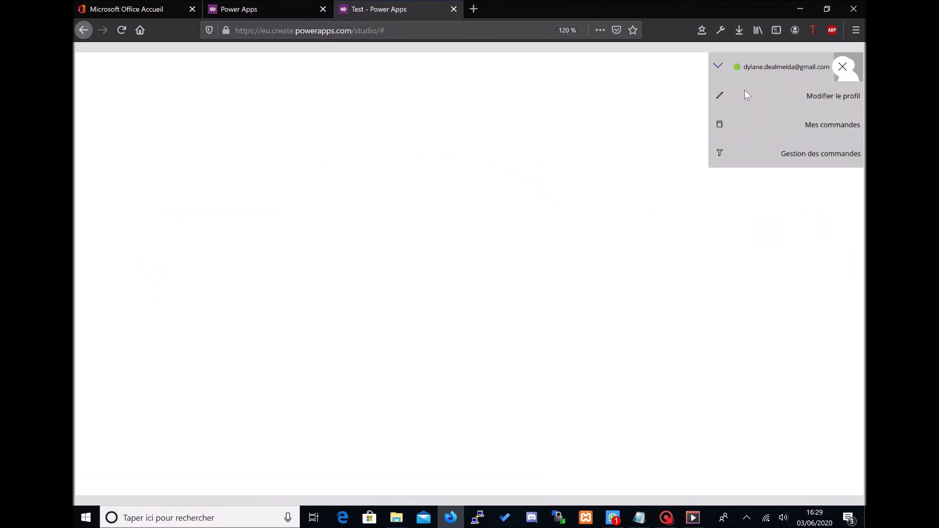
{"action": "left_click", "coordinate": [720, 69]}
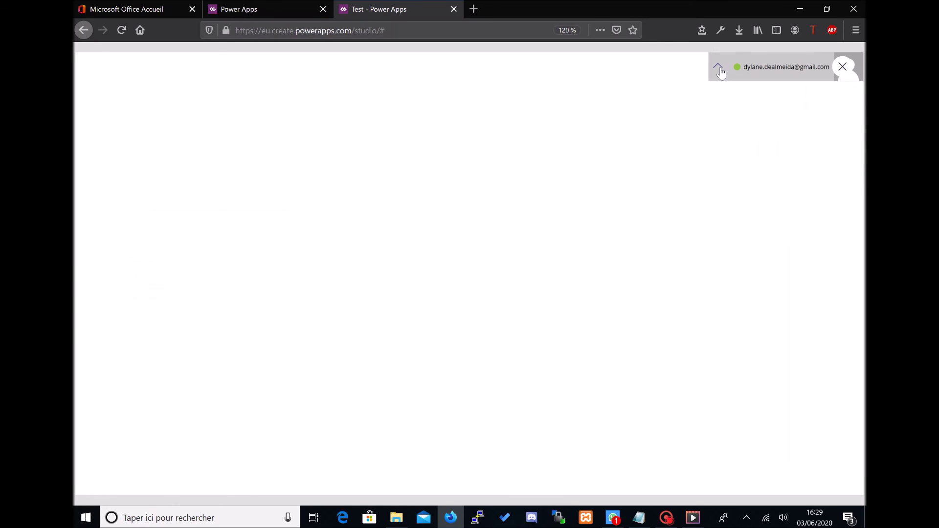
{"action": "left_click", "coordinate": [719, 69]}
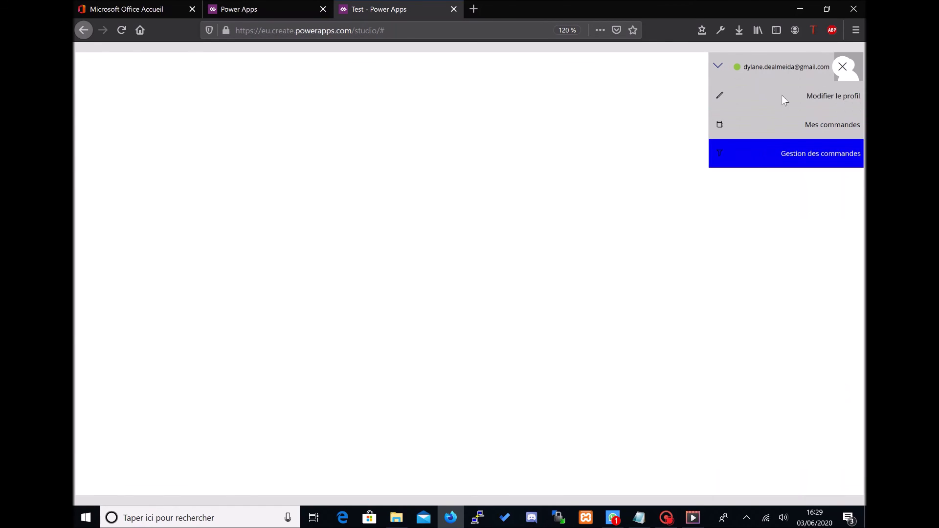
{"action": "left_click", "coordinate": [846, 71]}
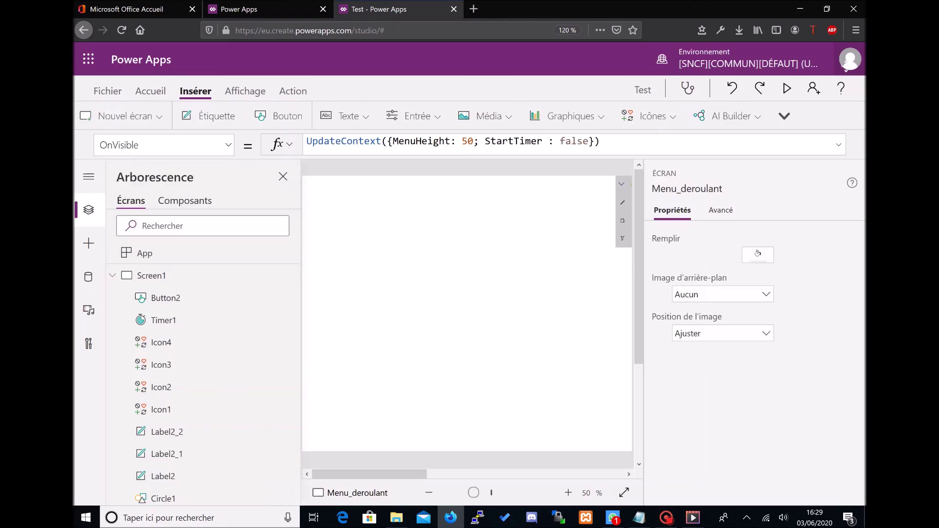
{"action": "left_click", "coordinate": [606, 332]}
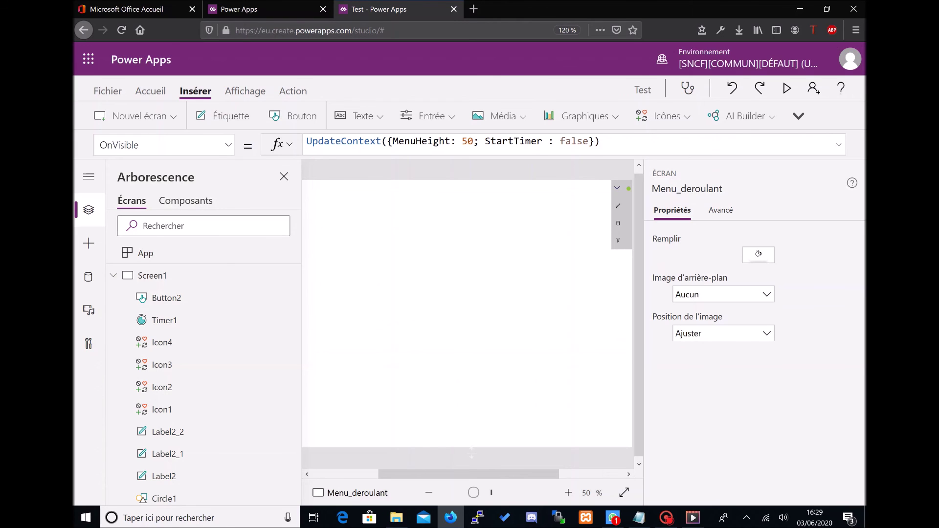
{"action": "left_click_drag", "start_coordinate": [461, 476], "coordinate": [522, 465]}
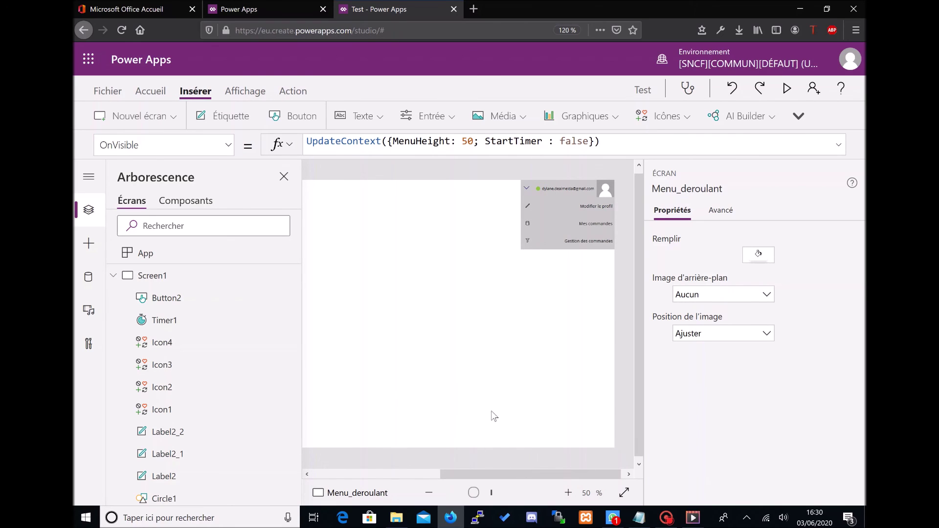